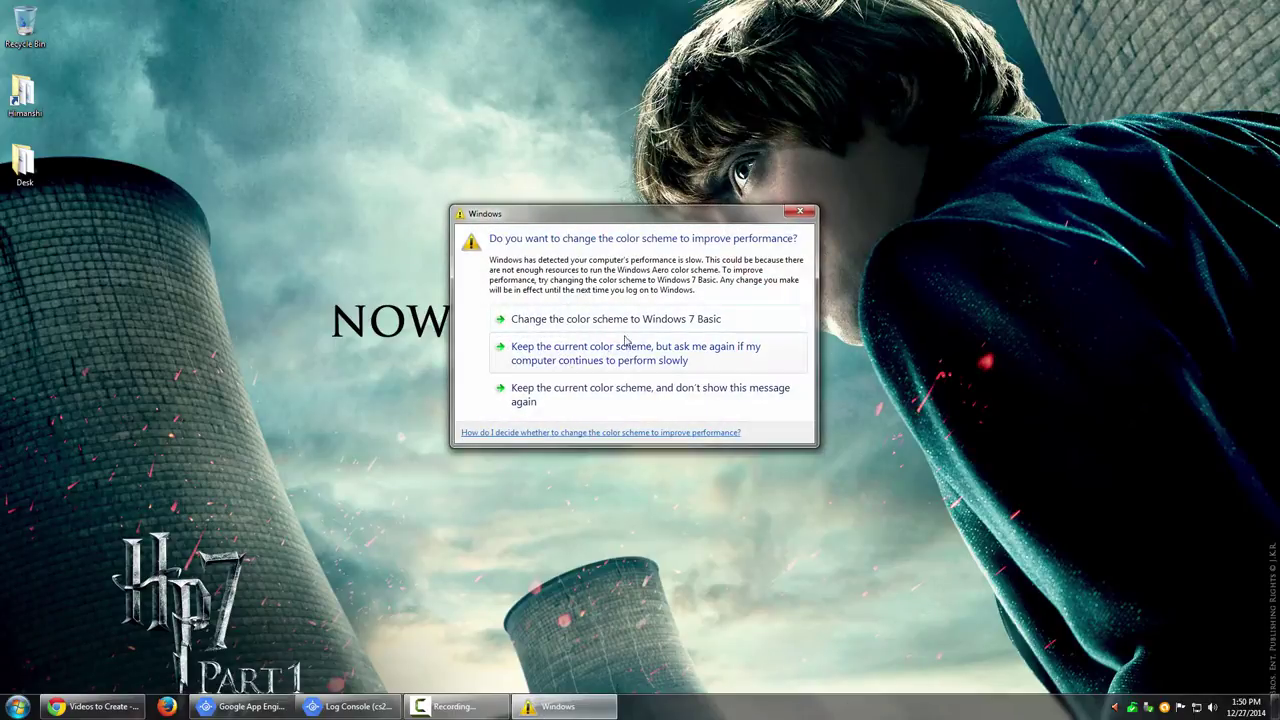
Step: Keep the current colour scheme and stop the performance warning from showing again
click(717, 402)
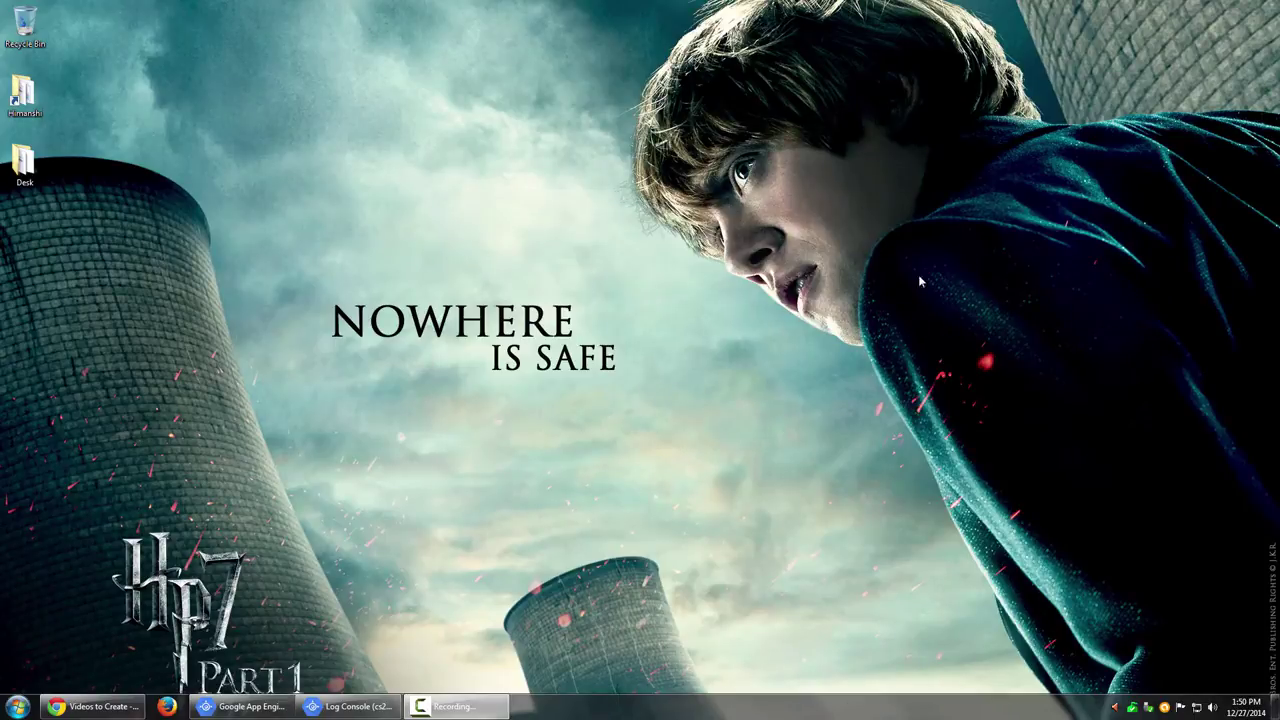
Step: Launch Task Manager from the taskbar and open Resource Monitor from its Performance tab
right_click(846, 712)
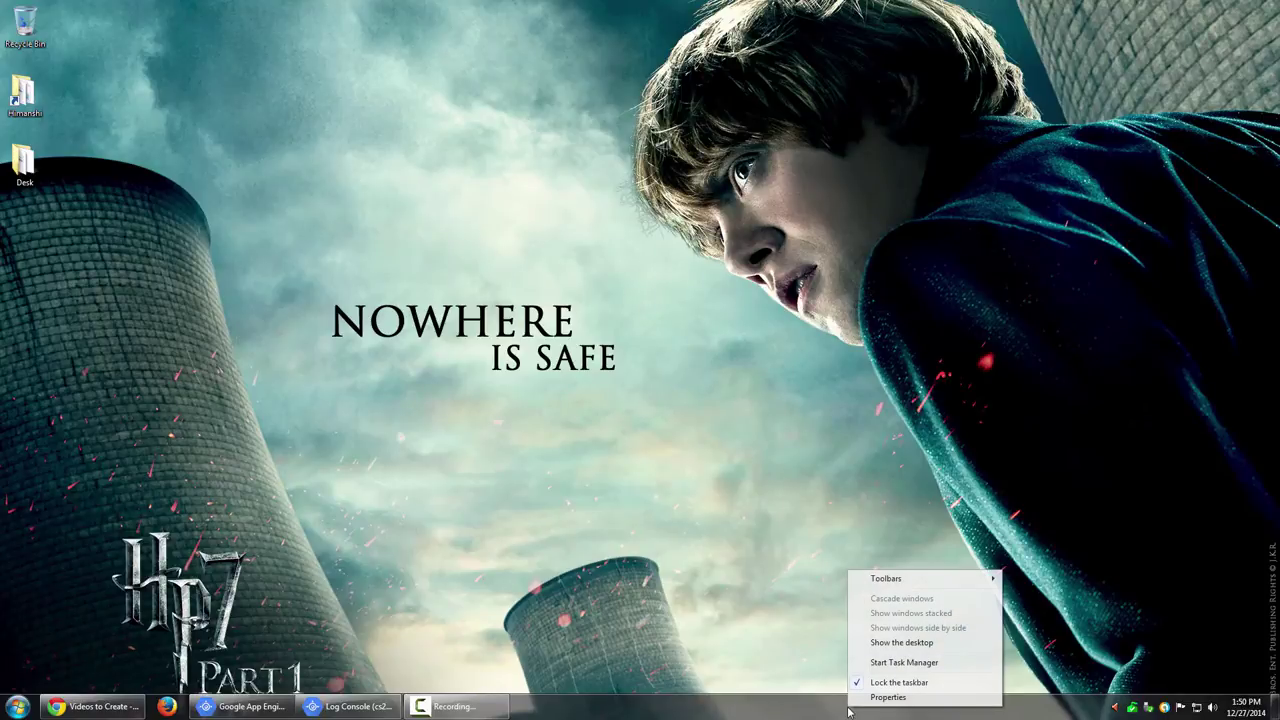
click(950, 664)
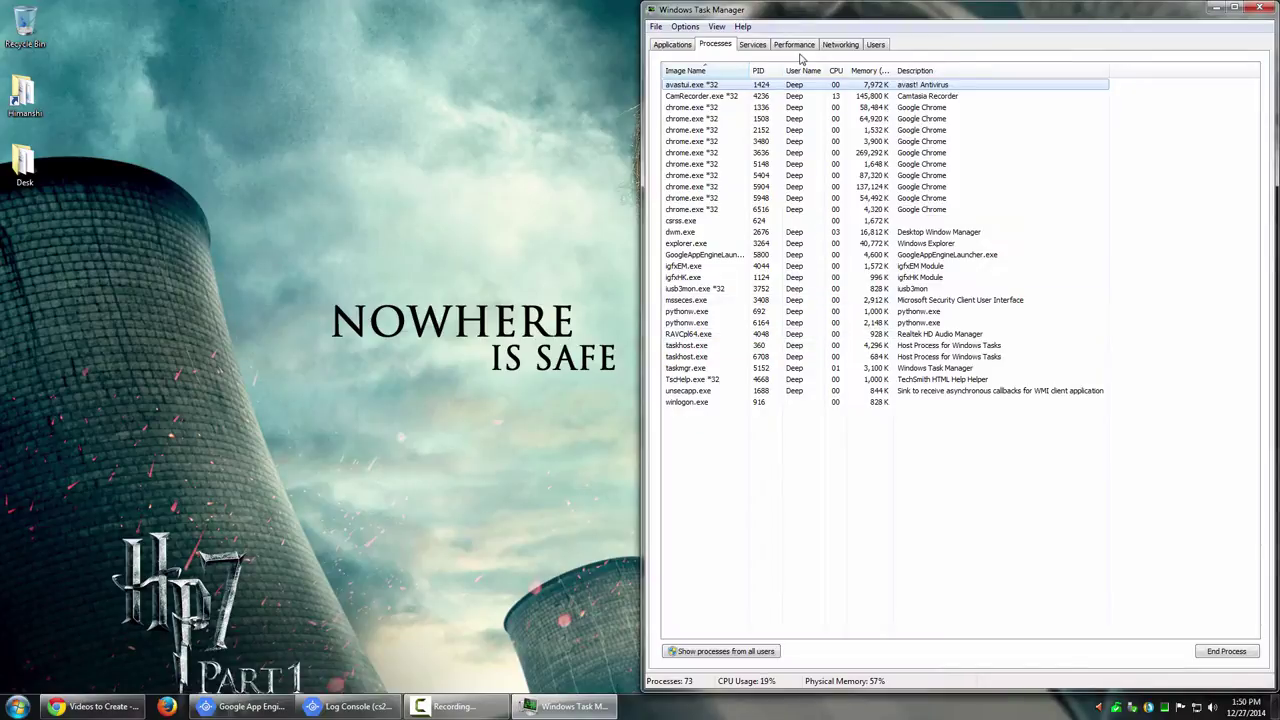
click(795, 45)
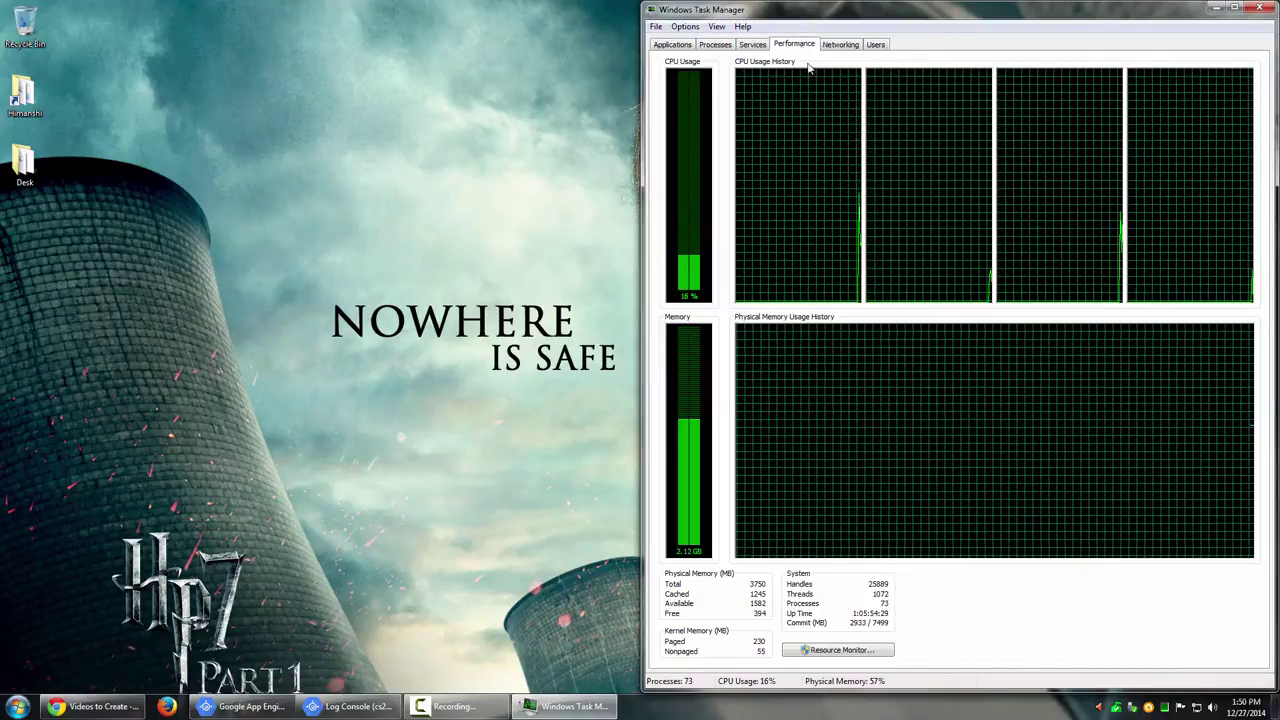
click(850, 655)
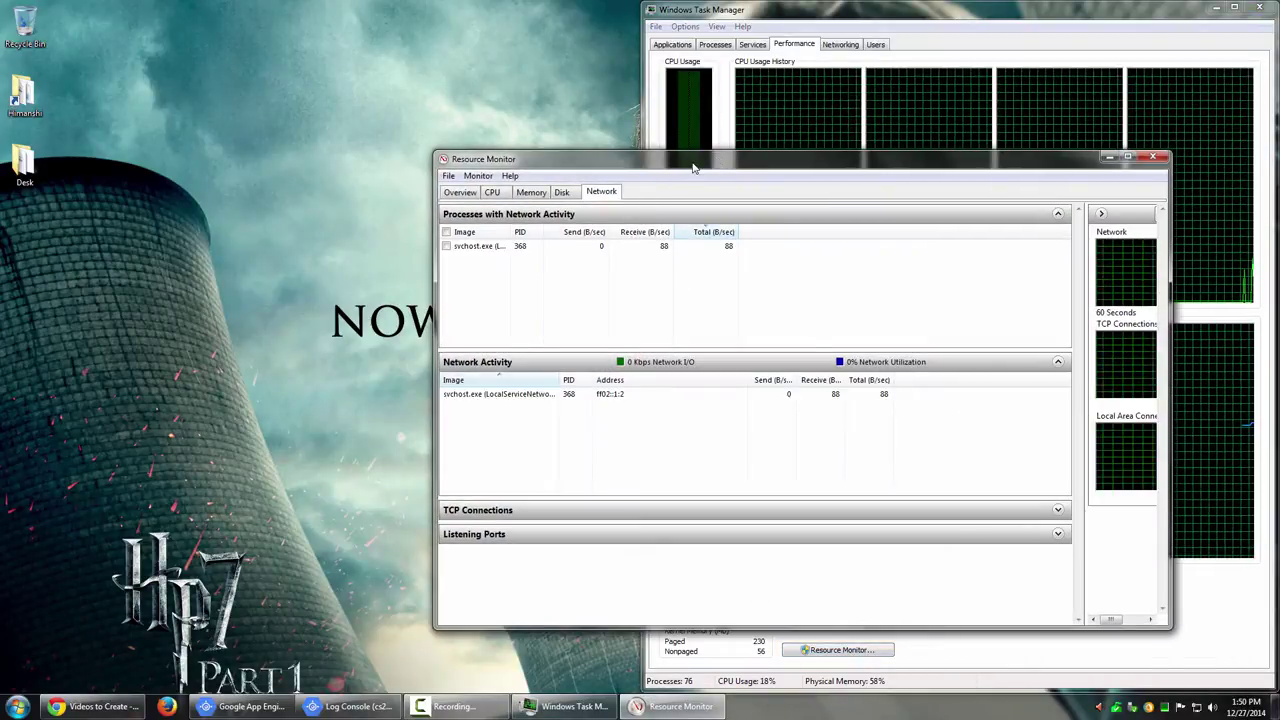
Step: Snap Resource Monitor to the left half, widen it and its graph pane, and show Overview
drag(693, 168, 0, 160)
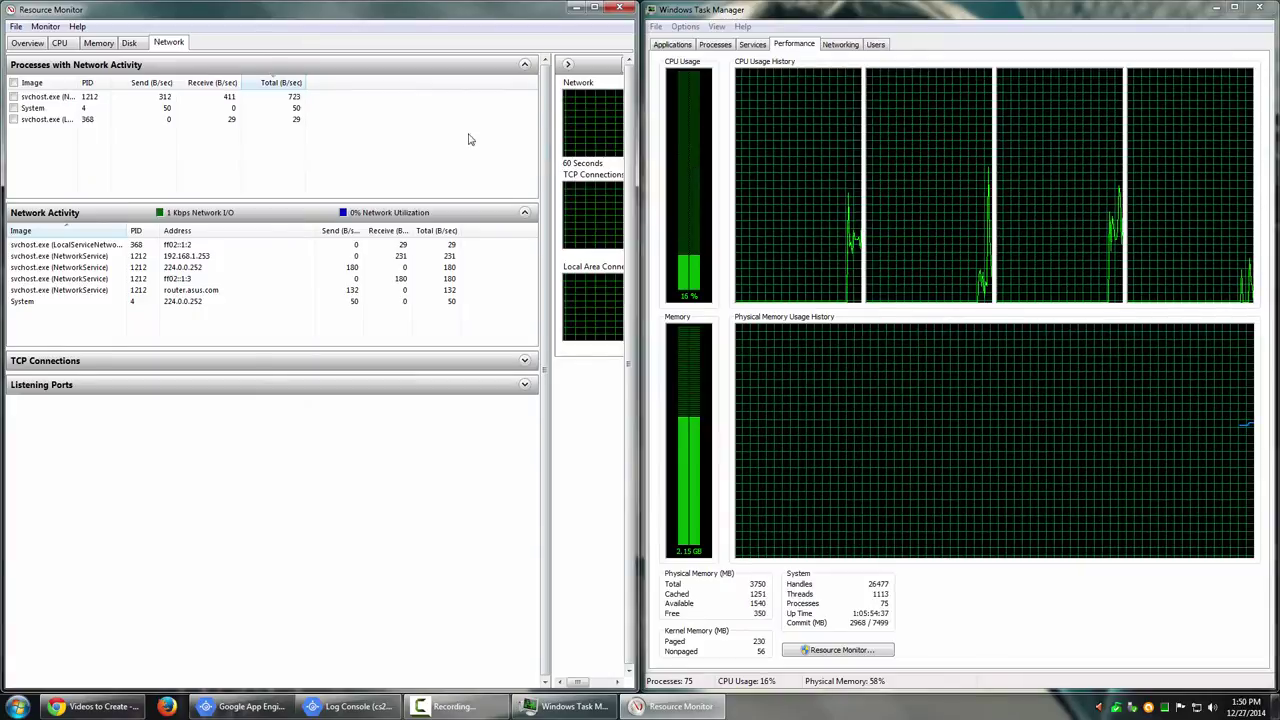
drag(637, 125, 733, 128)
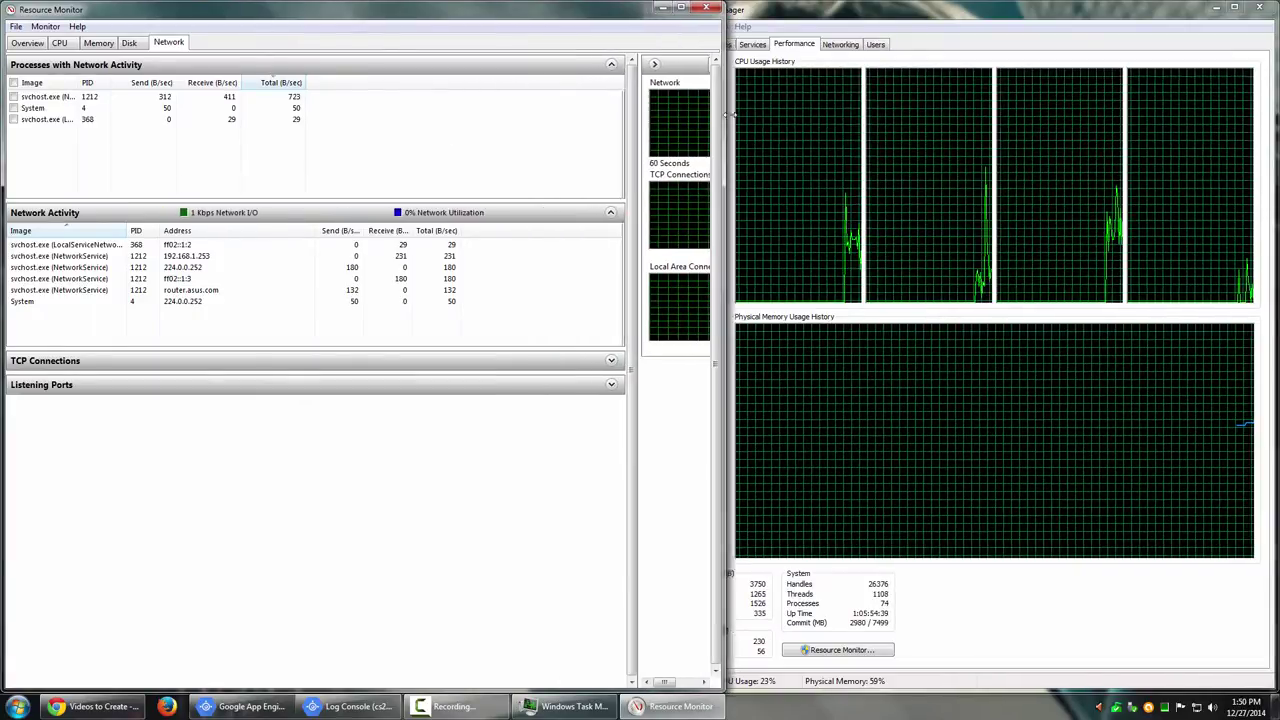
drag(645, 130, 555, 127)
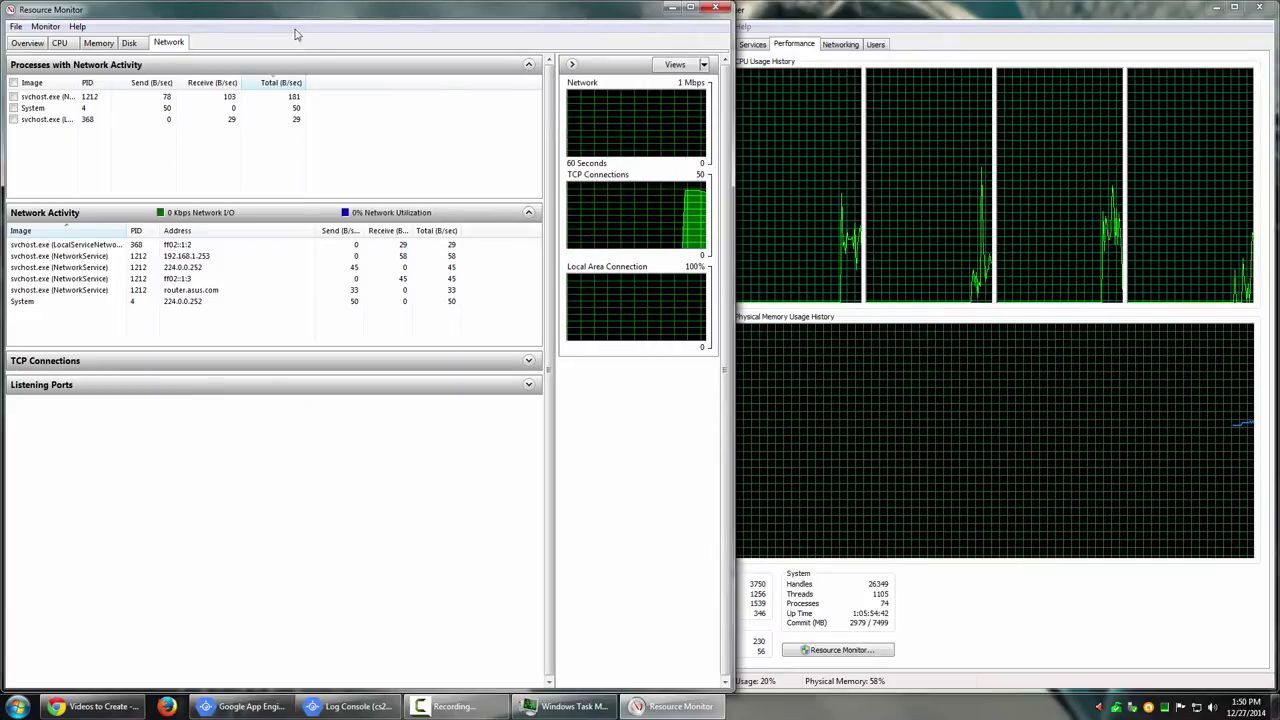
click(16, 44)
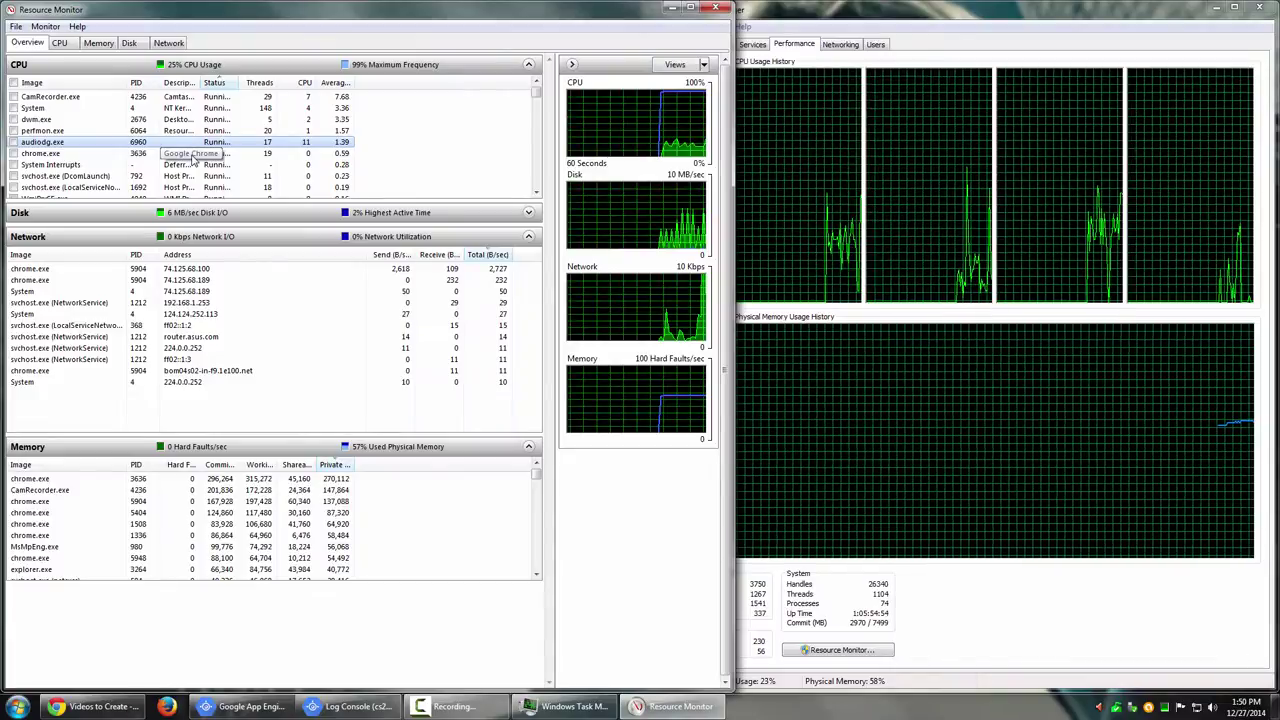
Step: Expand the Disk section and select the chrome.exe 74.125.68.100 network connection
scroll(200, 155, down, 5)
scroll(193, 160, down, 3)
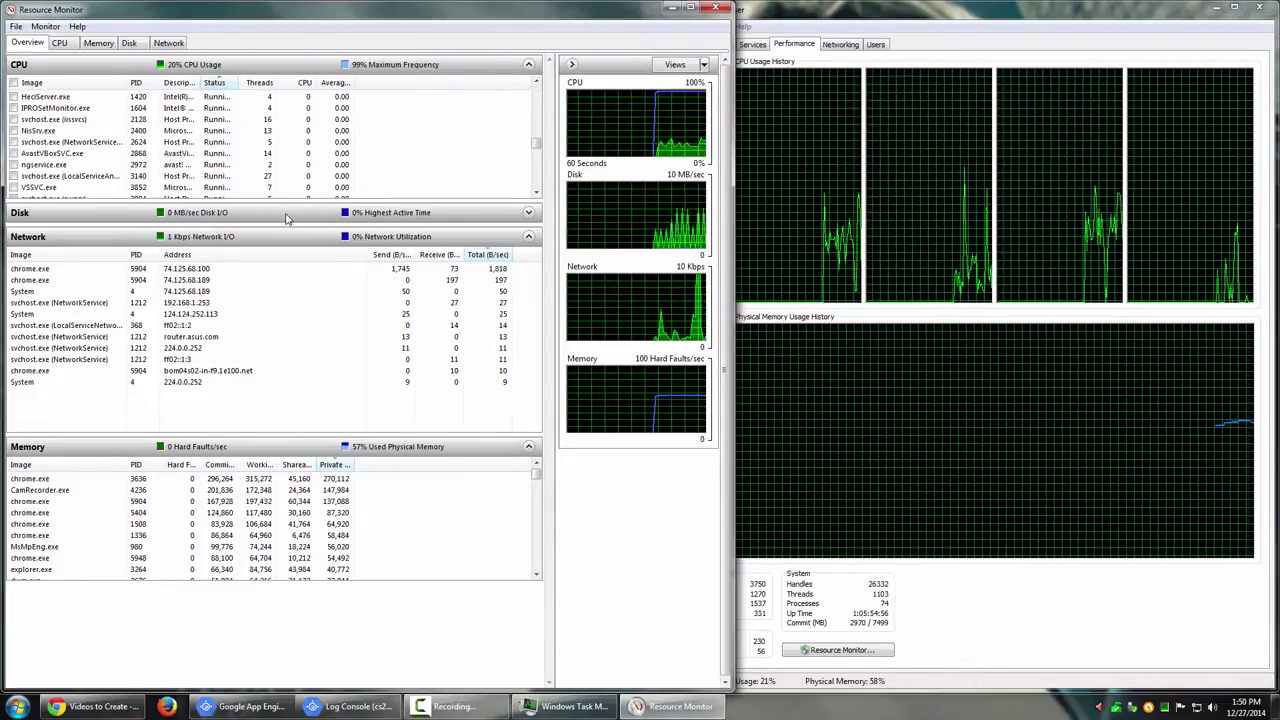
click(330, 214)
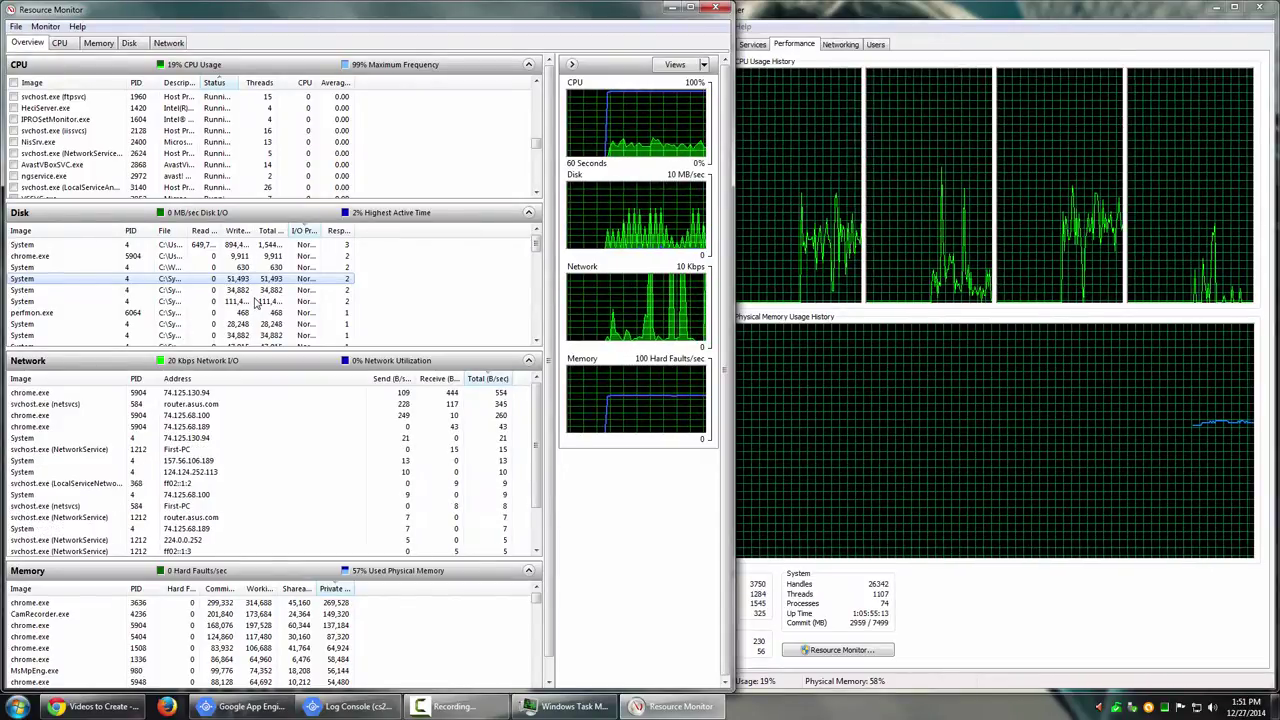
click(237, 428)
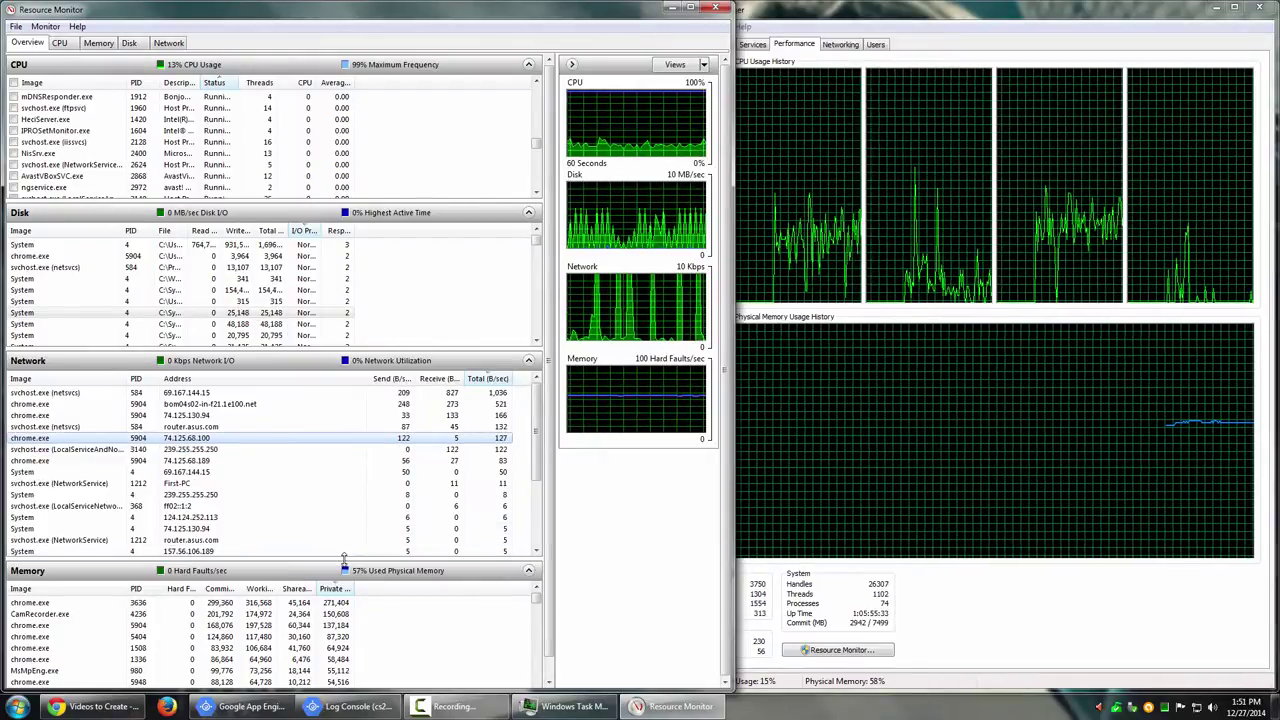
Step: Give the Memory section more rows and widen its Private (KB) column
drag(344, 560, 345, 512)
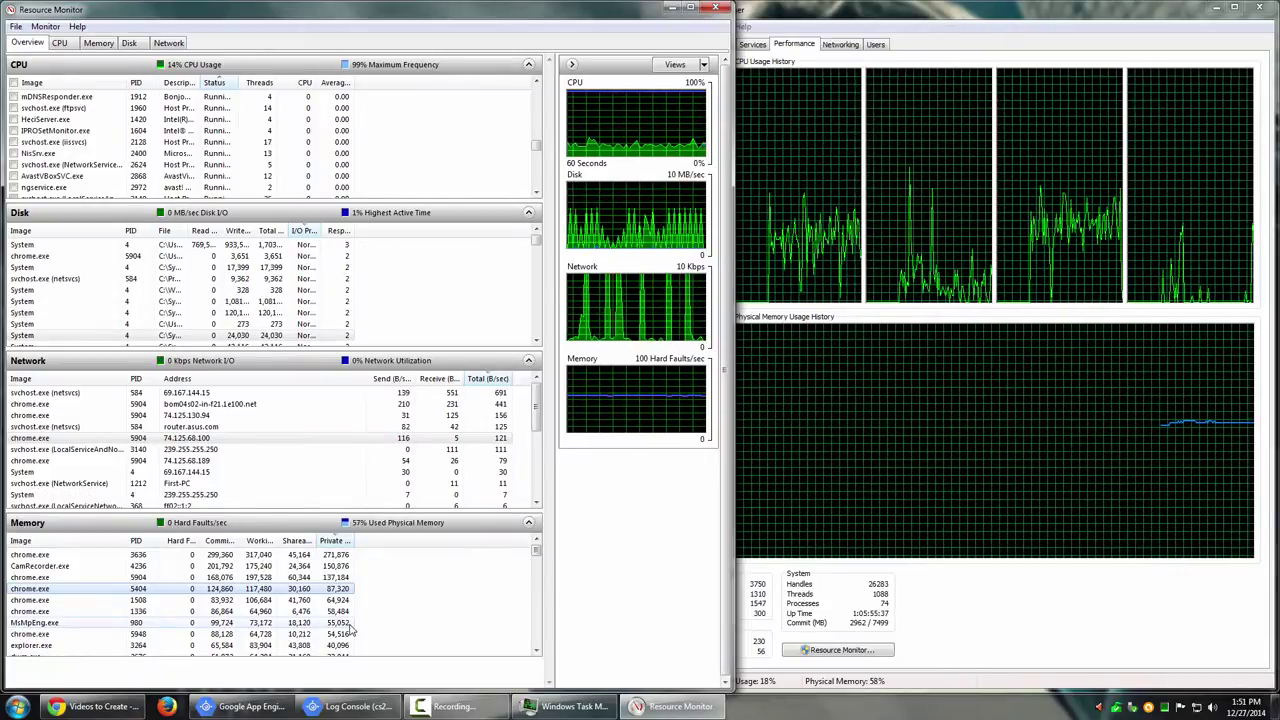
click(1050, 484)
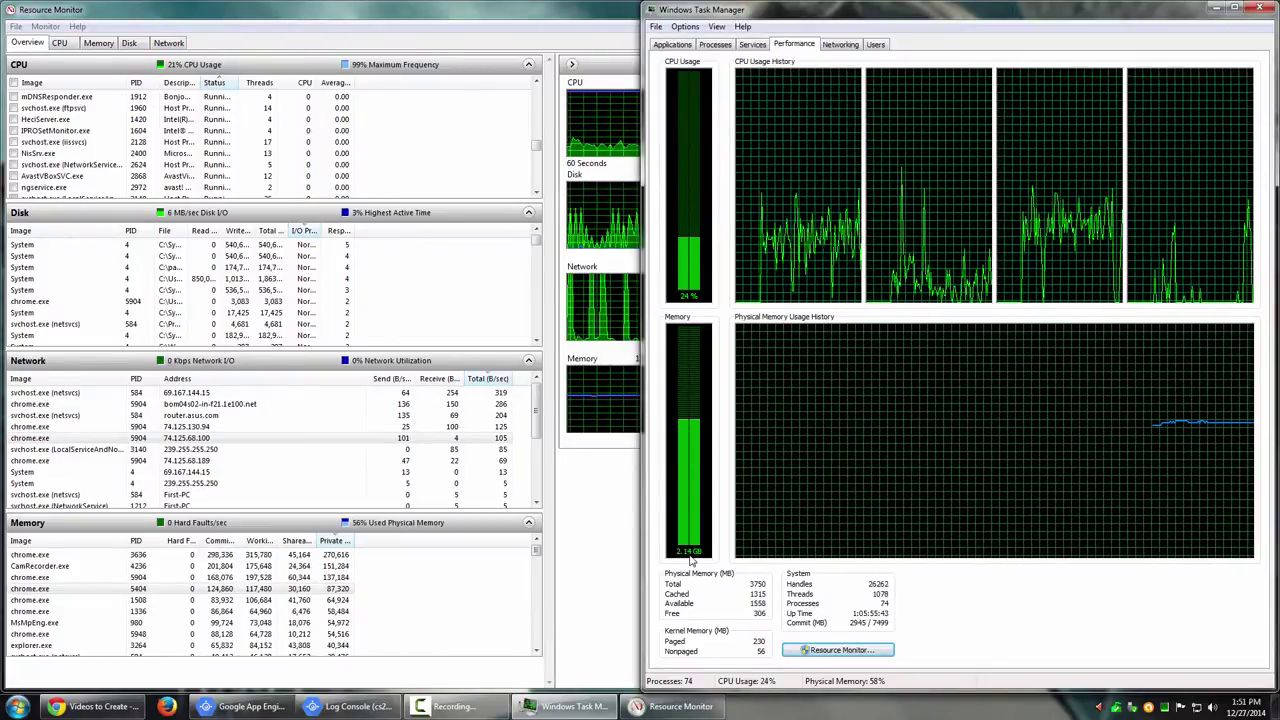
click(341, 560)
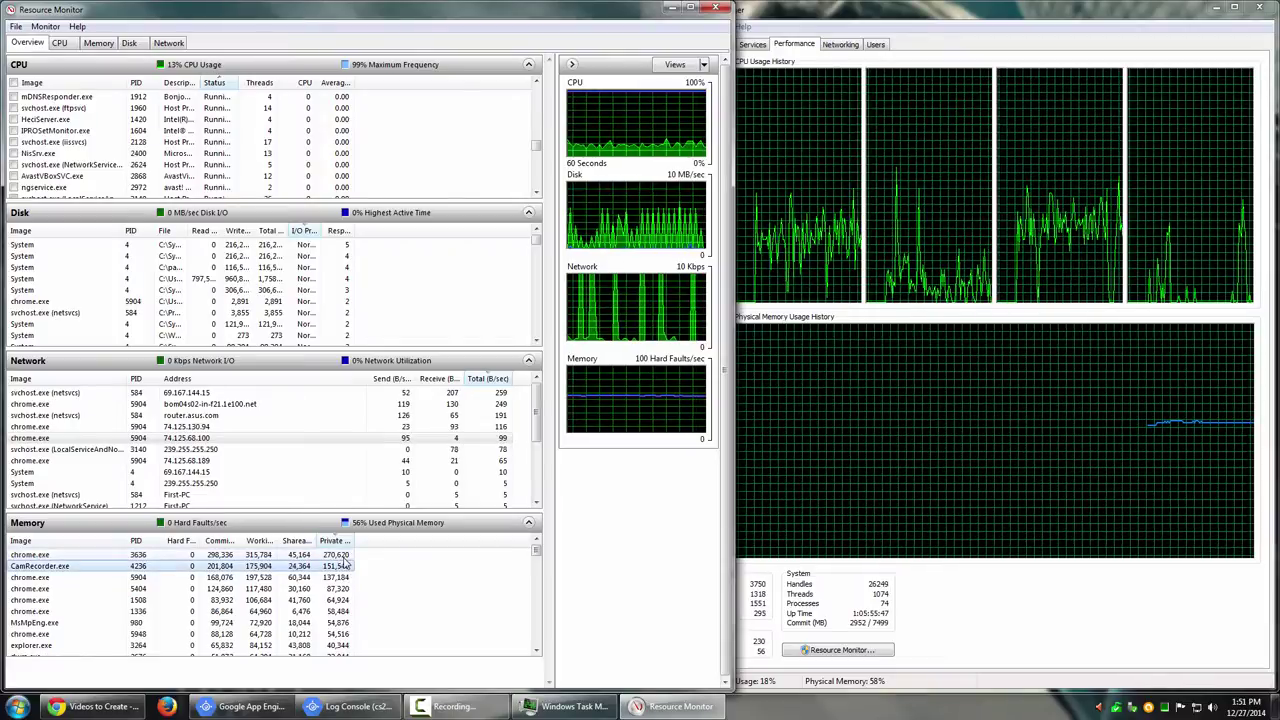
click(345, 567)
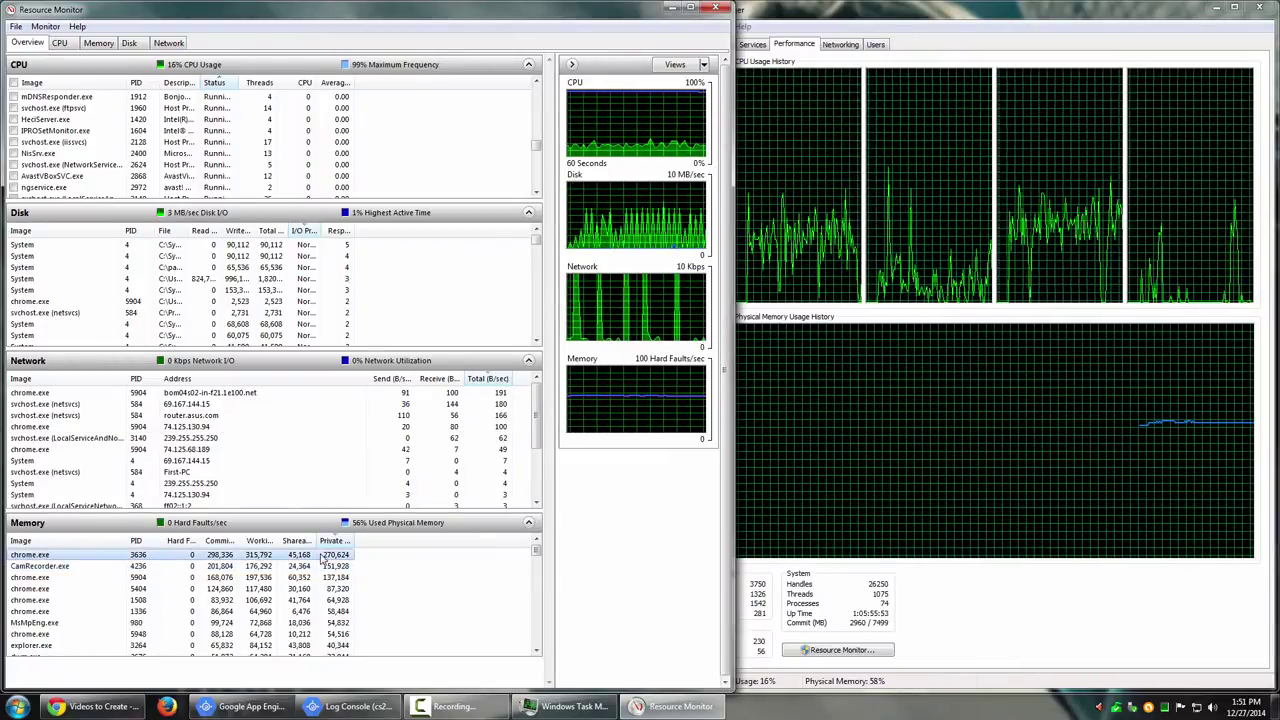
drag(351, 540, 400, 541)
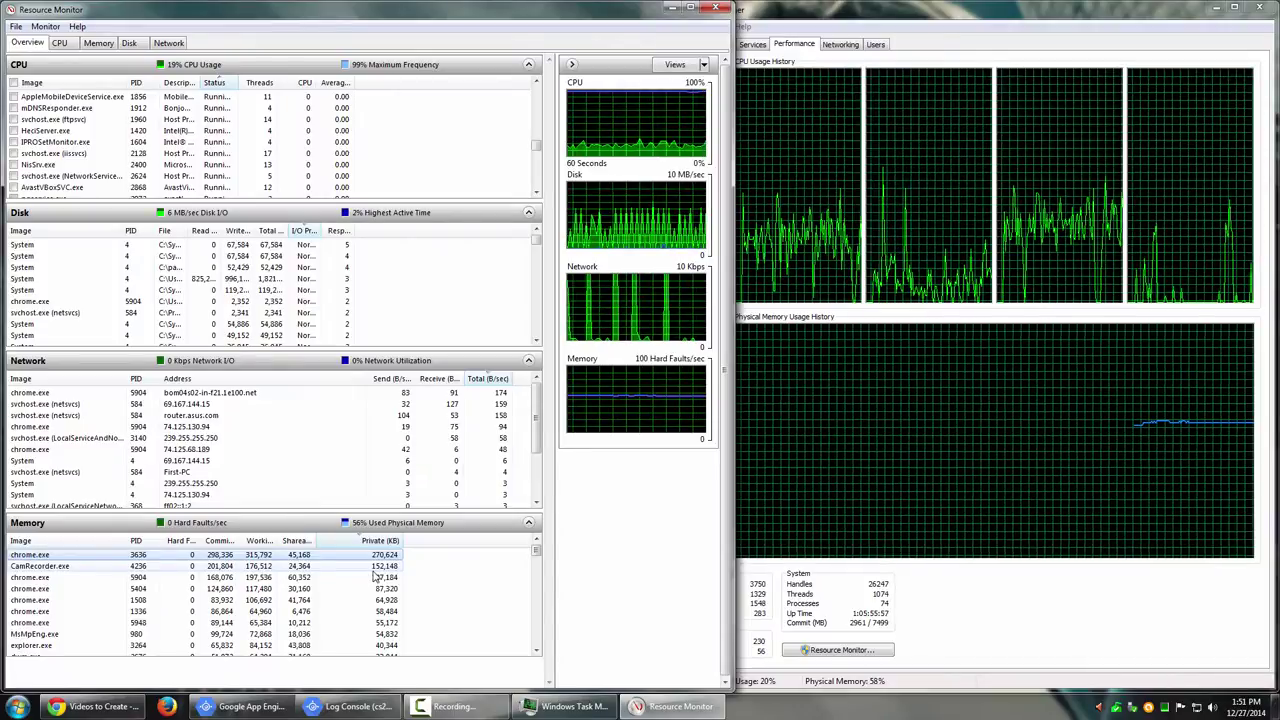
click(375, 577)
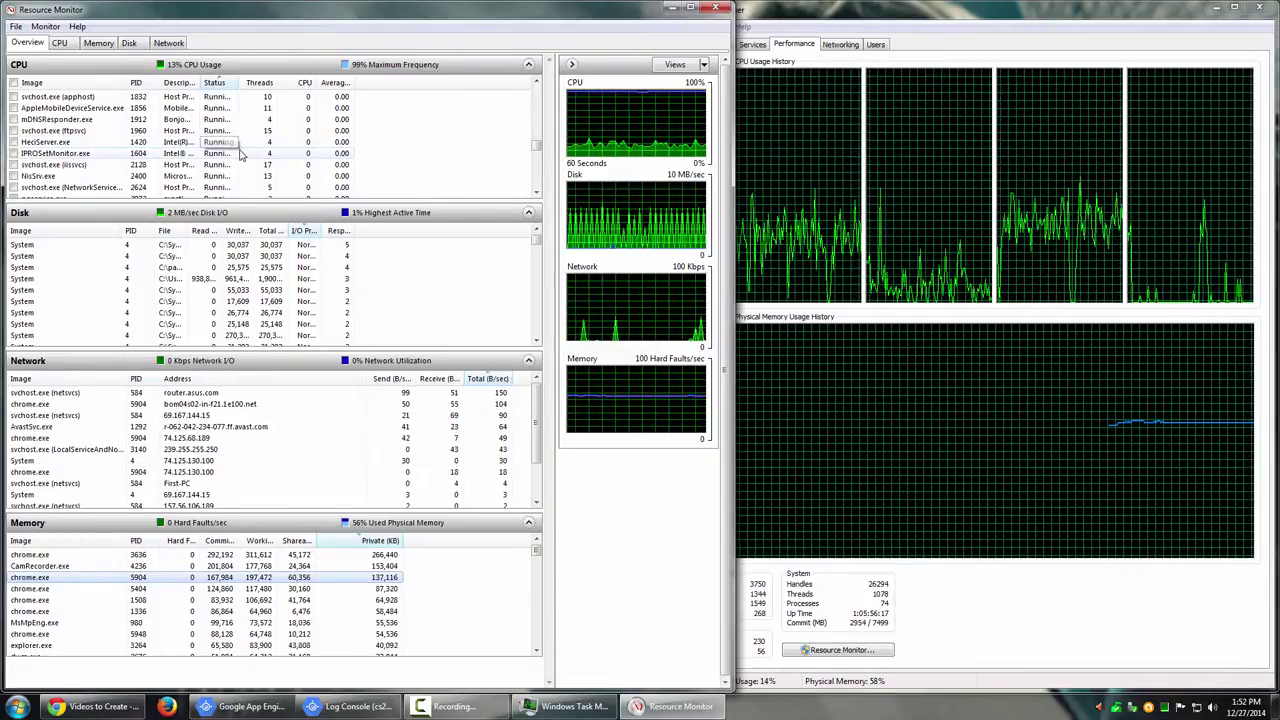
Step: Stop live monitoring, then start it again from the Monitor menu
click(45, 26)
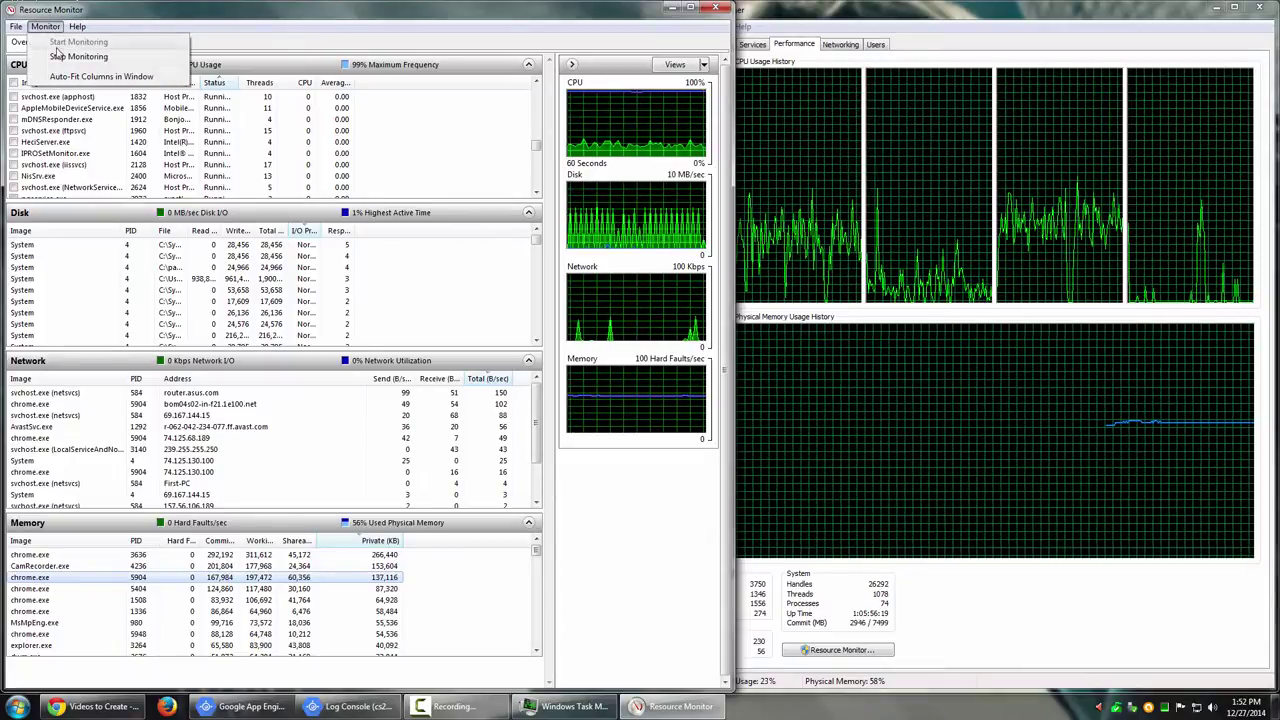
click(62, 56)
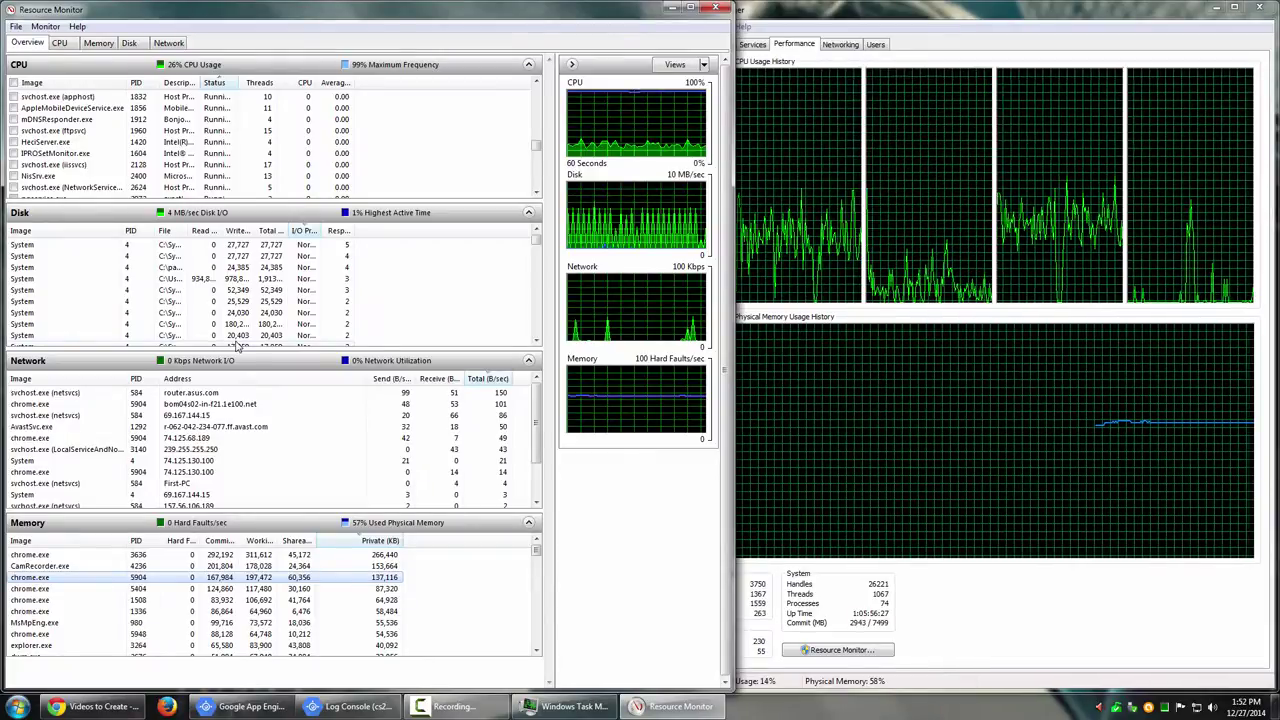
click(45, 26)
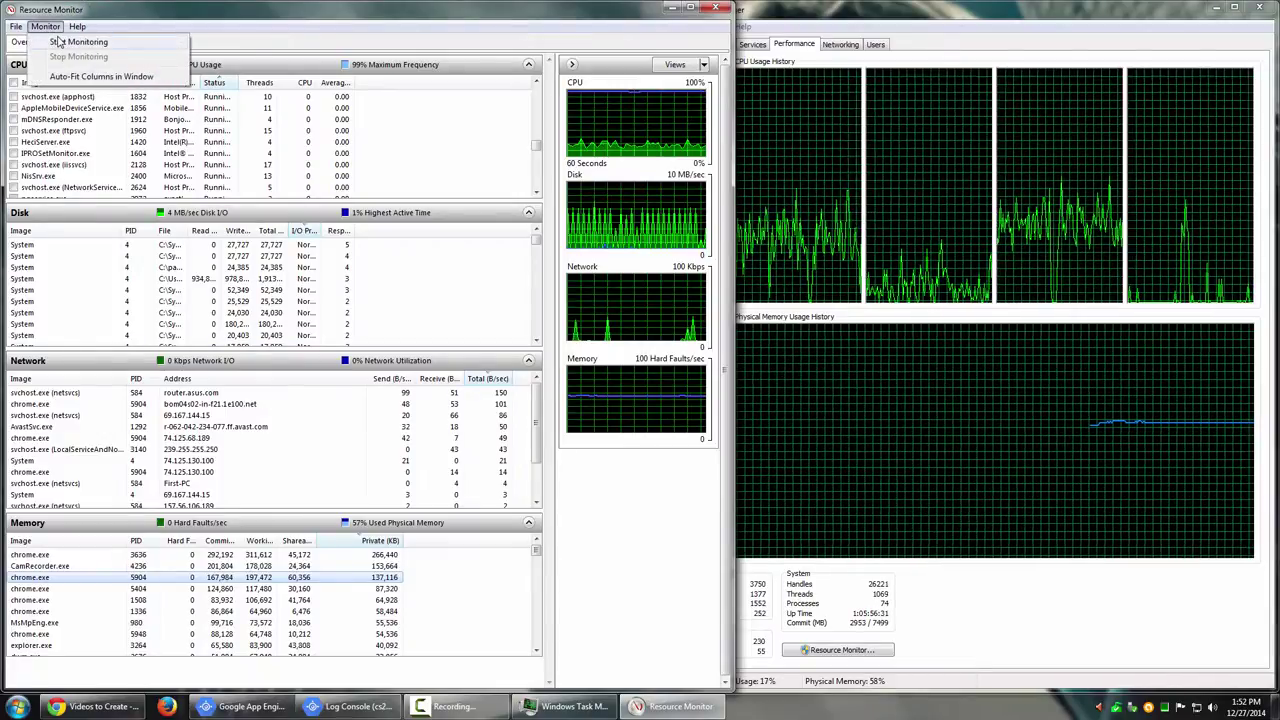
click(59, 42)
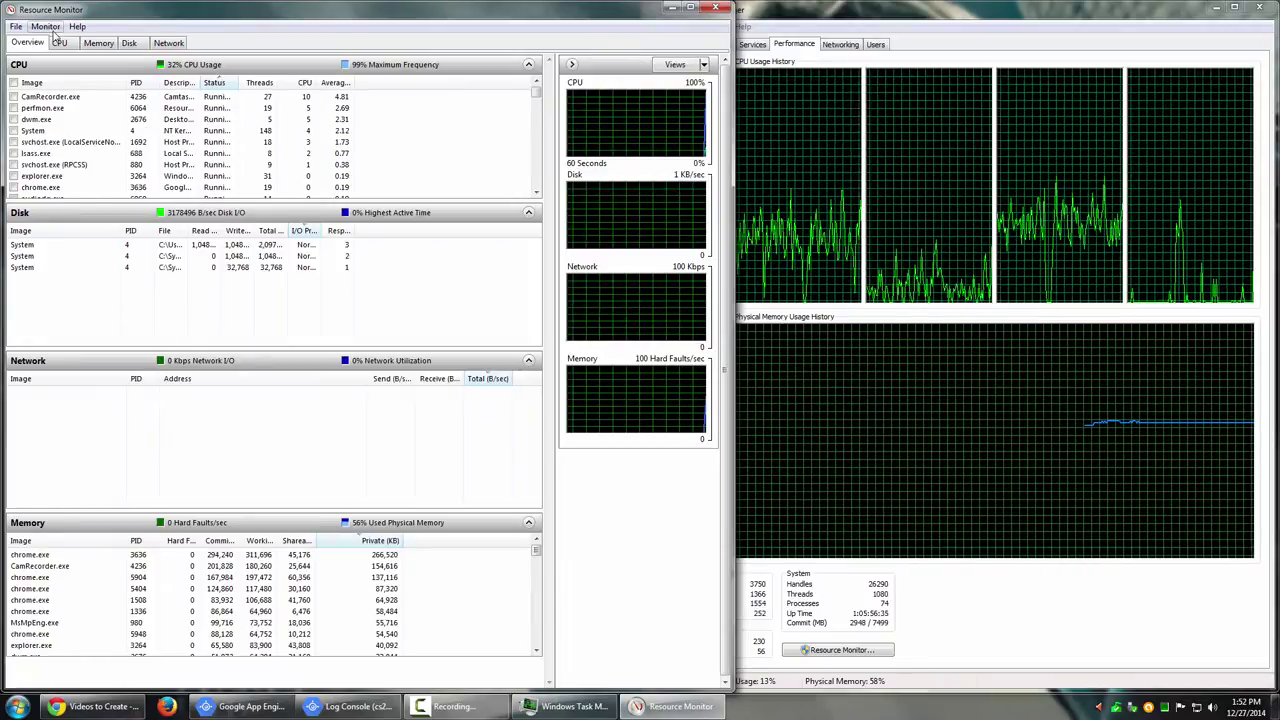
Step: Apply Auto-Fit Columns in Window from the Monitor menu, then toggle it back off
click(46, 27)
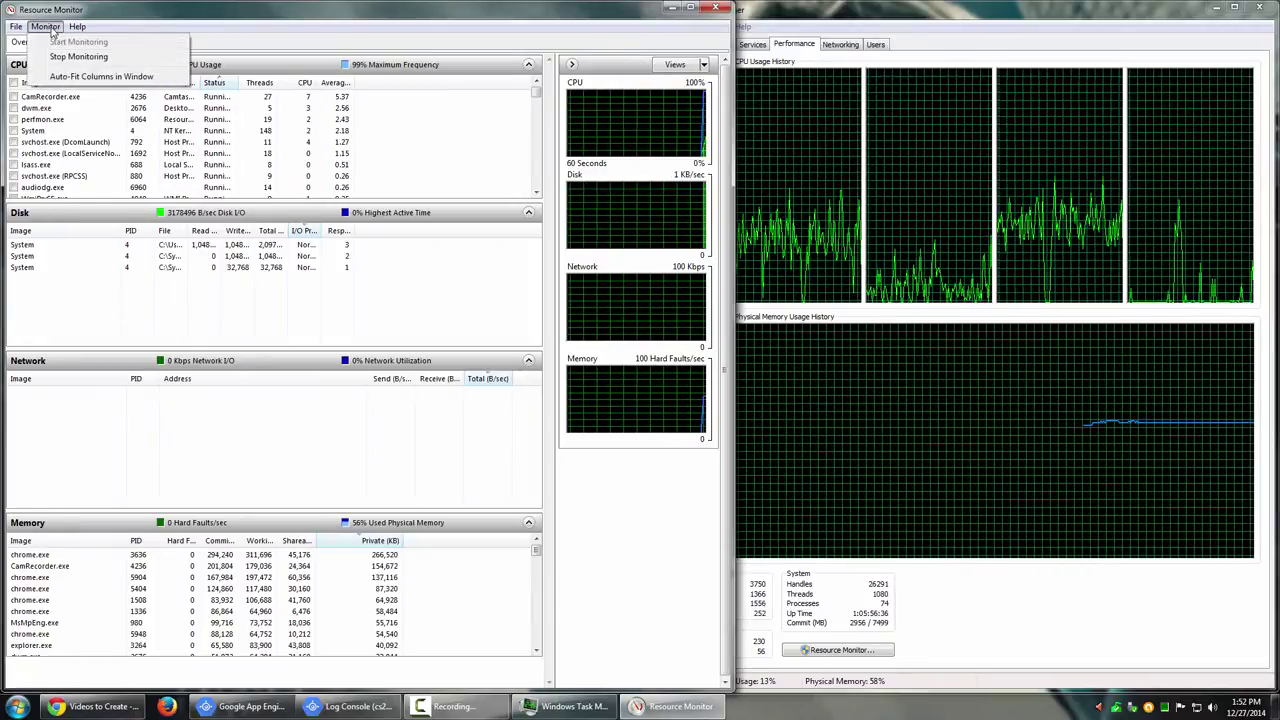
click(84, 80)
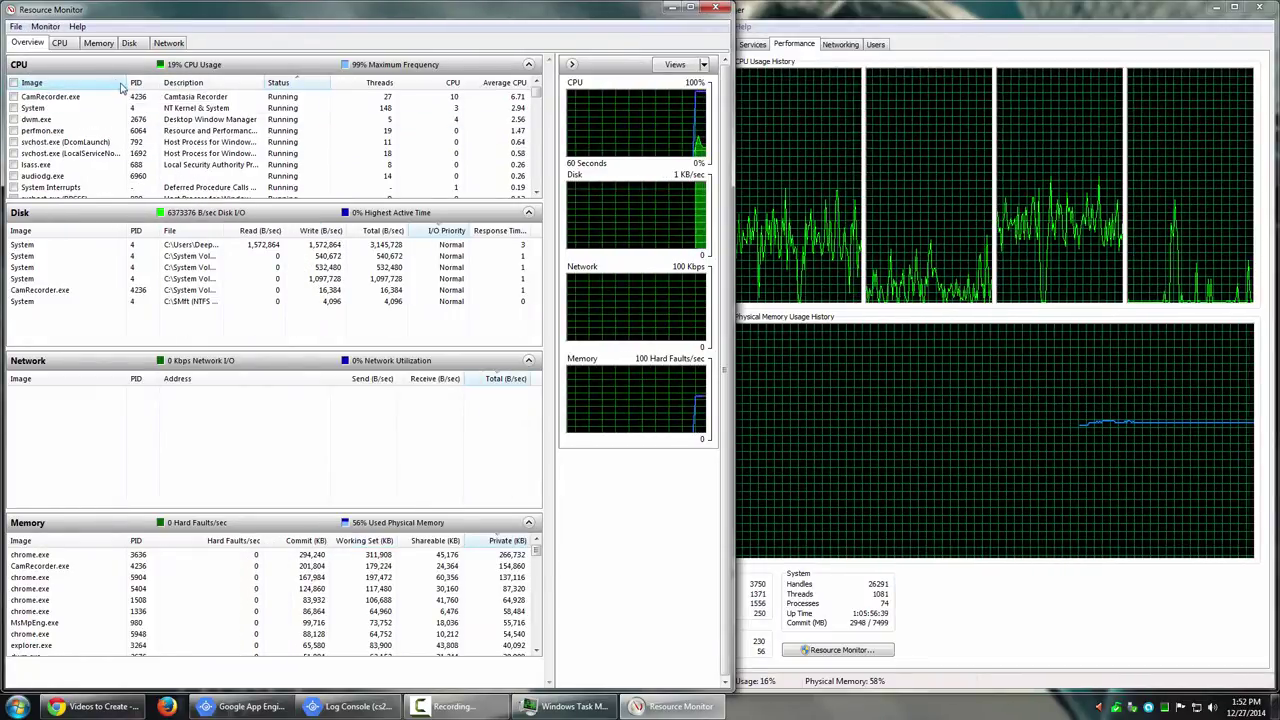
click(50, 27)
click(88, 78)
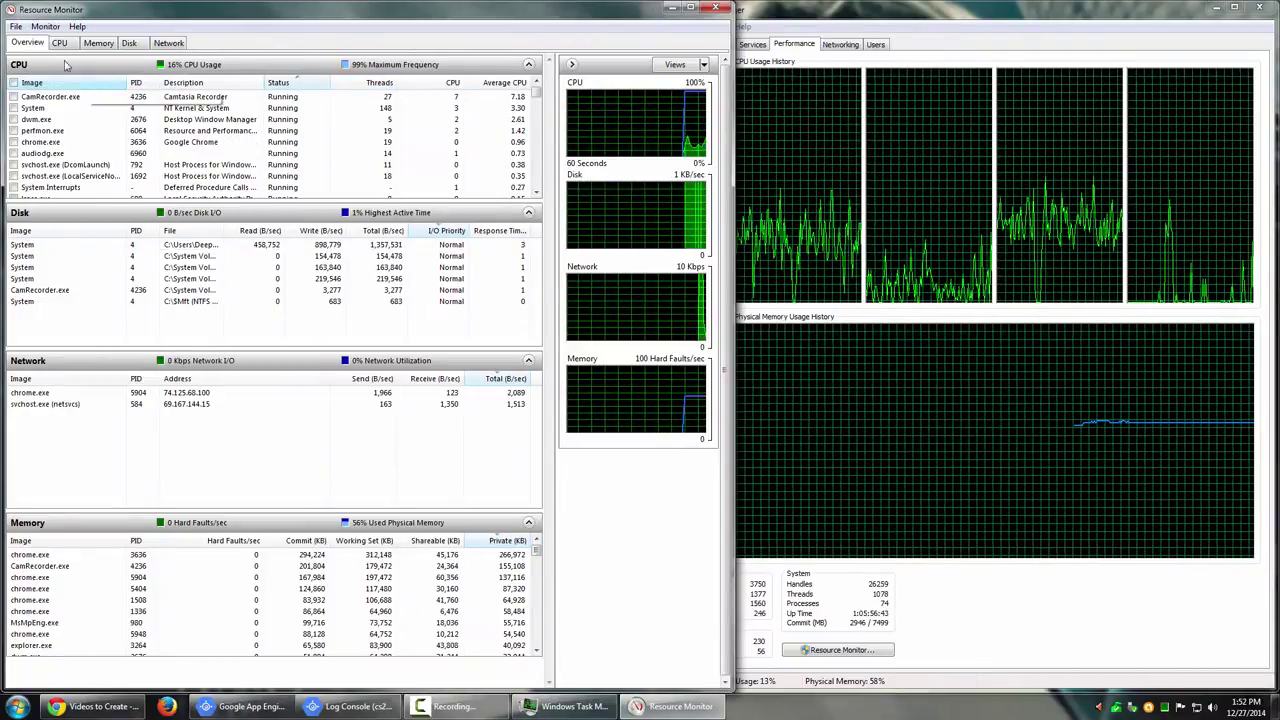
click(39, 27)
click(202, 152)
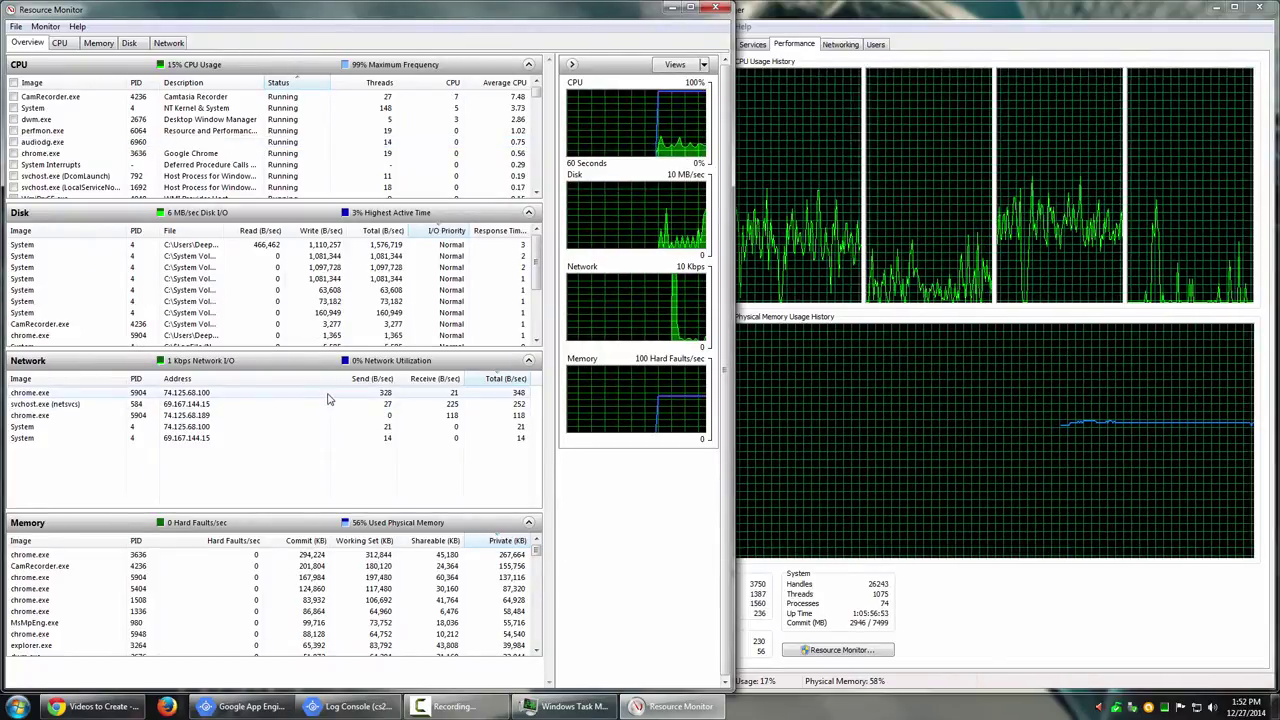
click(50, 27)
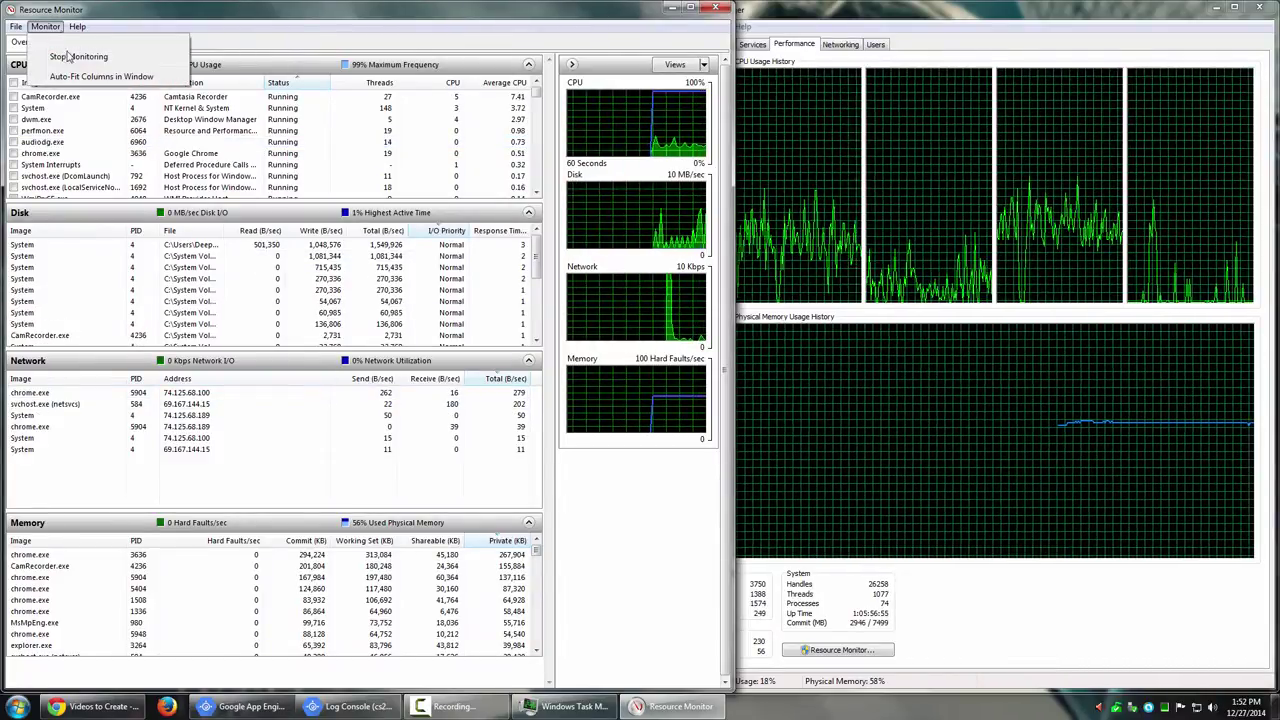
click(75, 77)
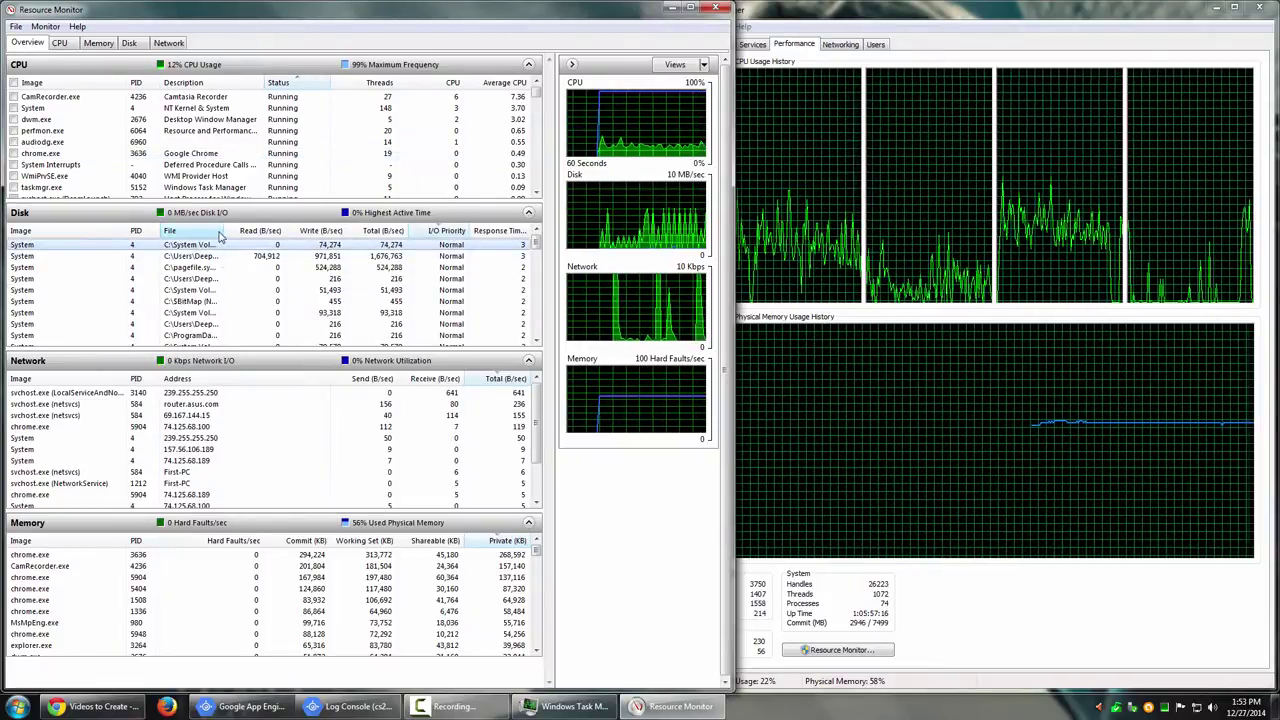
Step: Widen the Disk table's File column and switch to the CPU tab
mouse_move(238, 231)
mouse_down()
mouse_move(530, 218)
mouse_move(246, 251)
mouse_up()
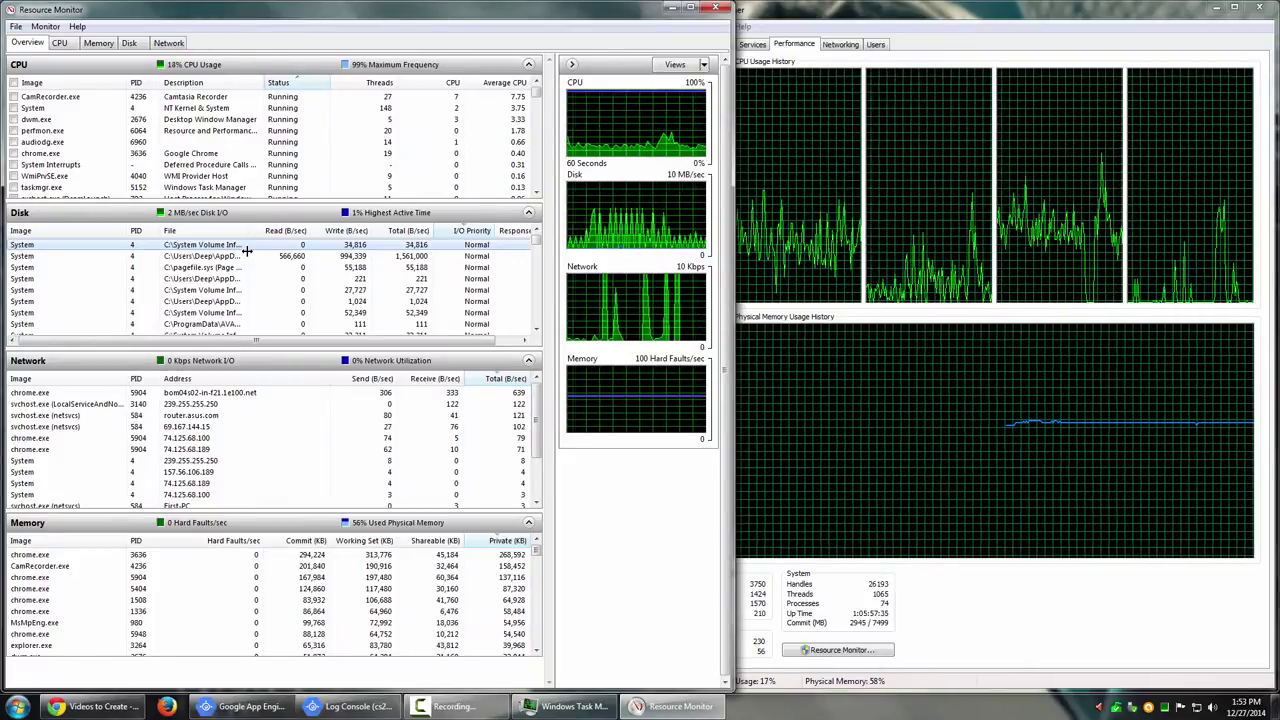
click(60, 43)
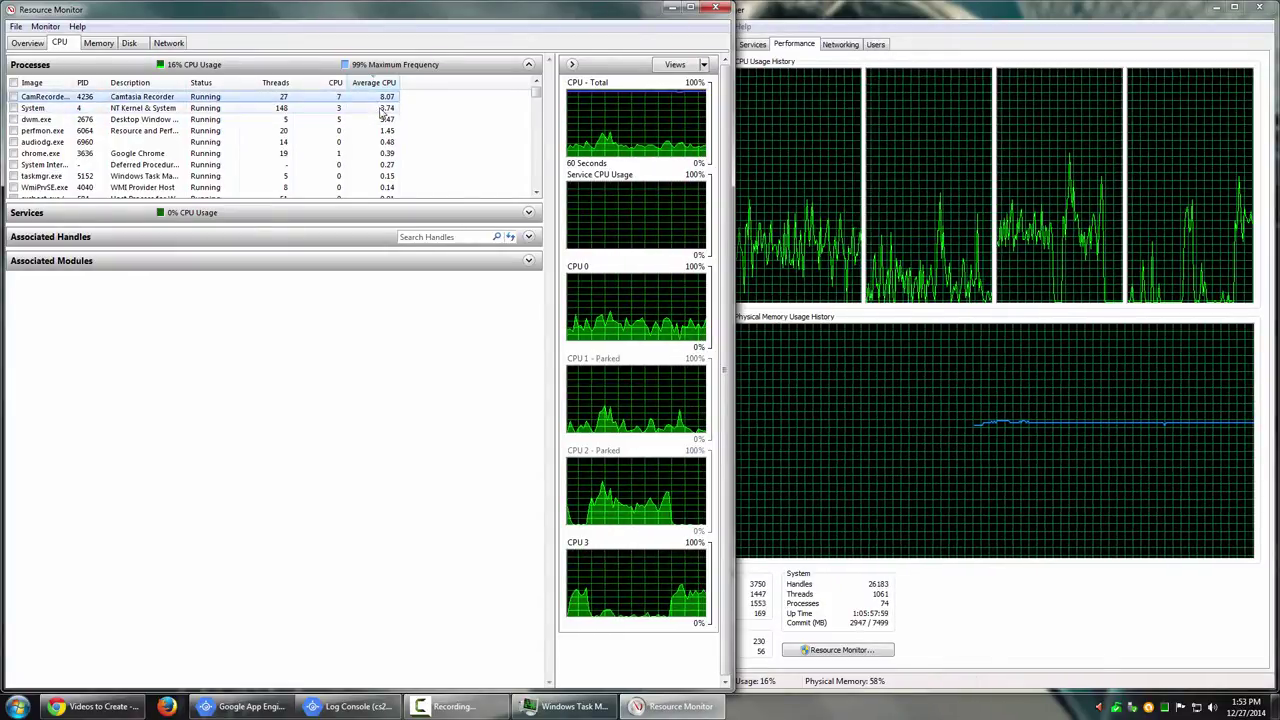
Step: Expand the Services section on the CPU tab and scroll through its running services
click(313, 212)
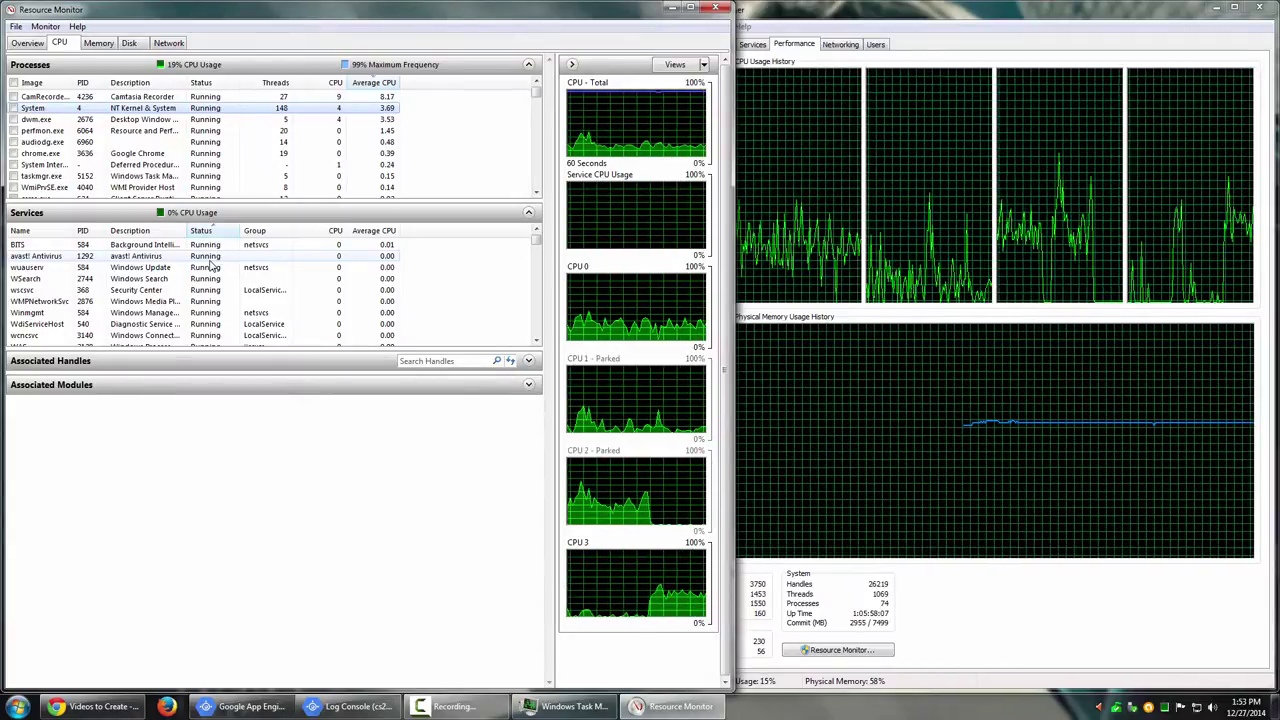
scroll(115, 310, down, 2)
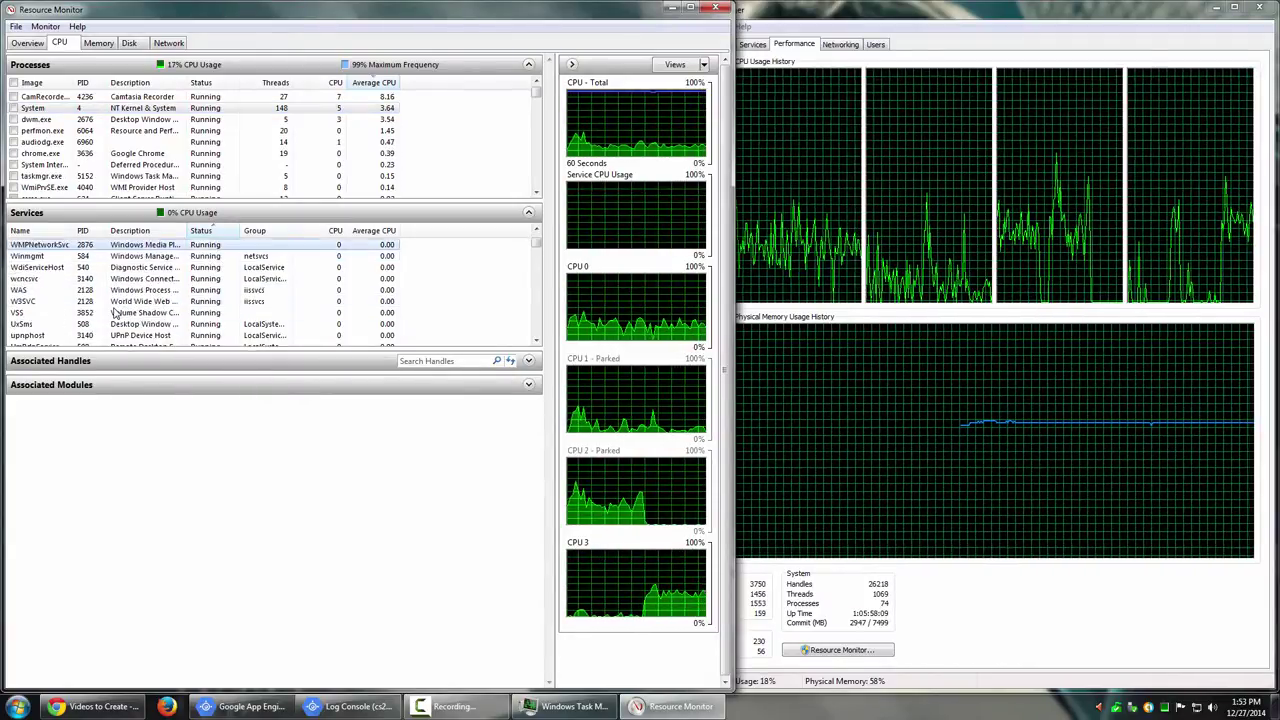
scroll(115, 312, down, 8)
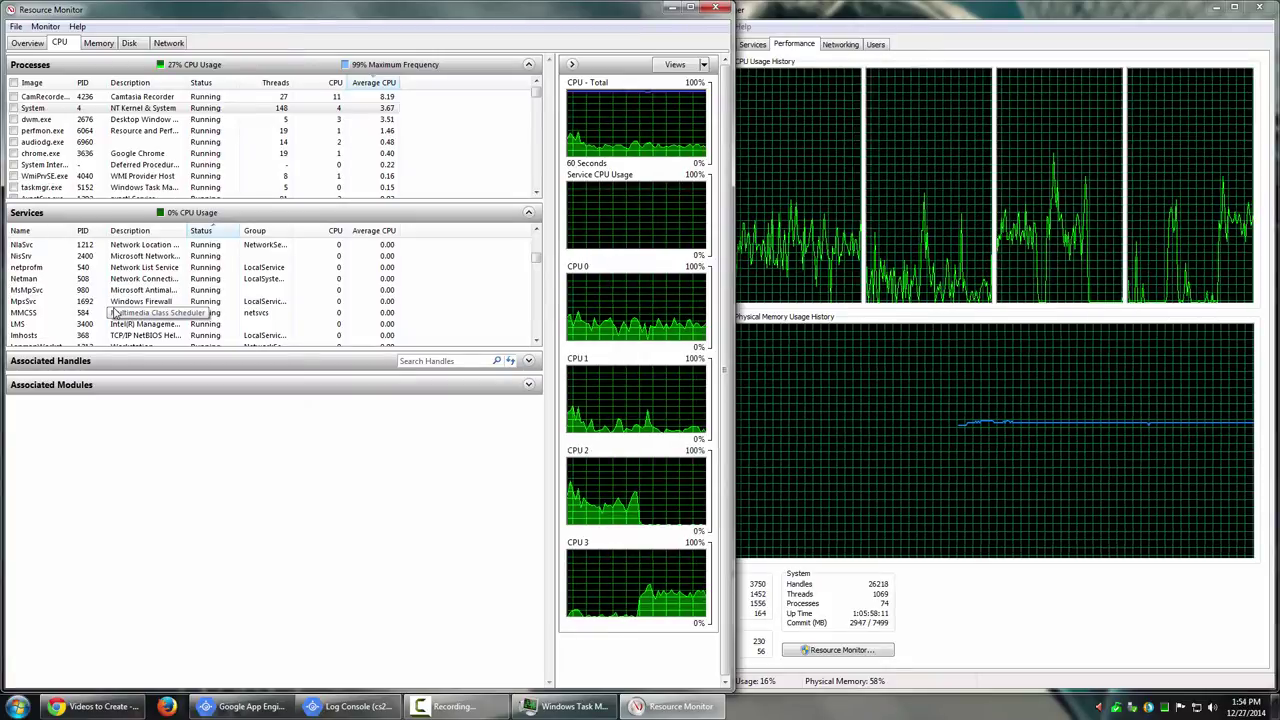
Step: Launch services.msc from the Run box and maximize the Services console
key(super+r)
text(servi)
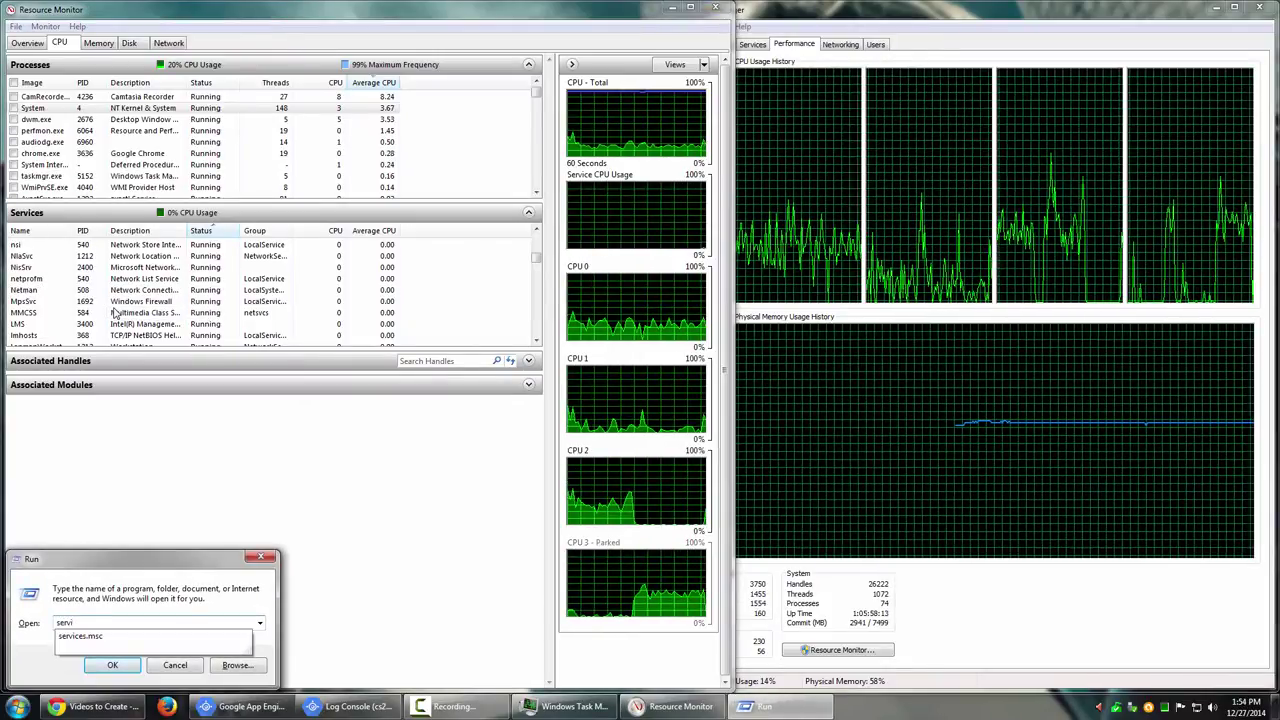
key(Down)
key(Return)
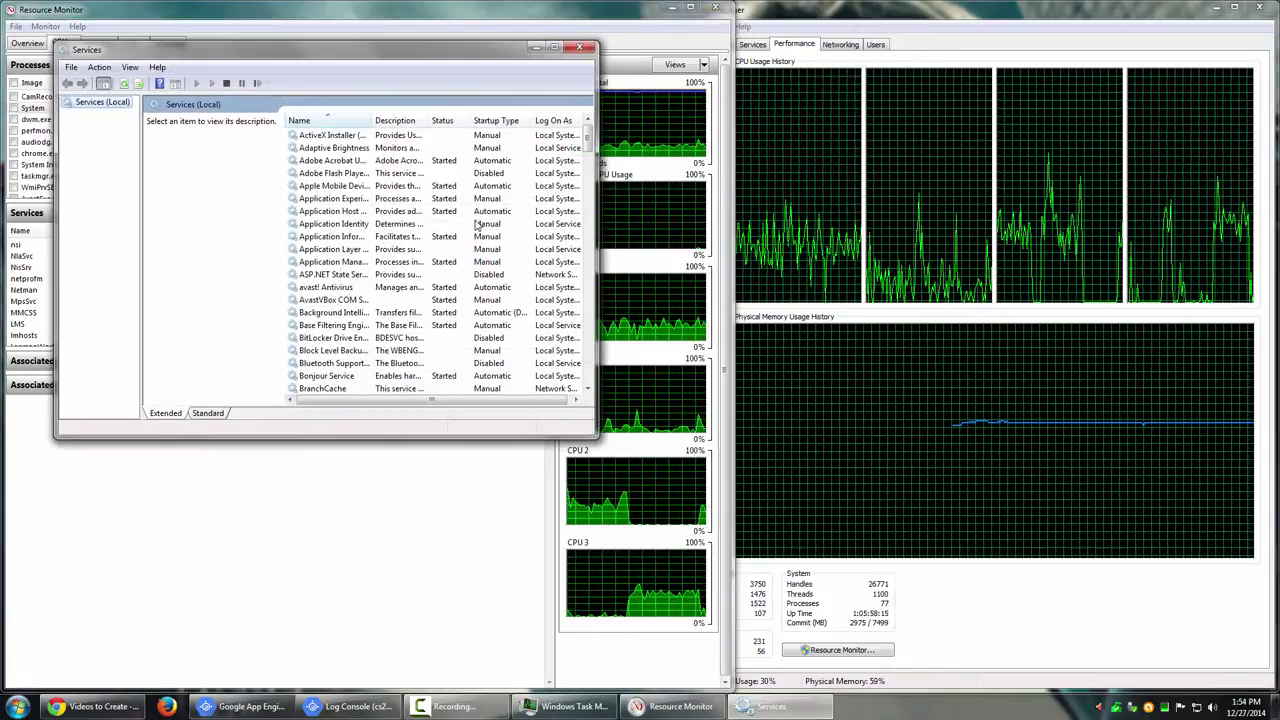
click(554, 47)
Step: Sort the services list by Status, then by Startup Type
click(288, 256)
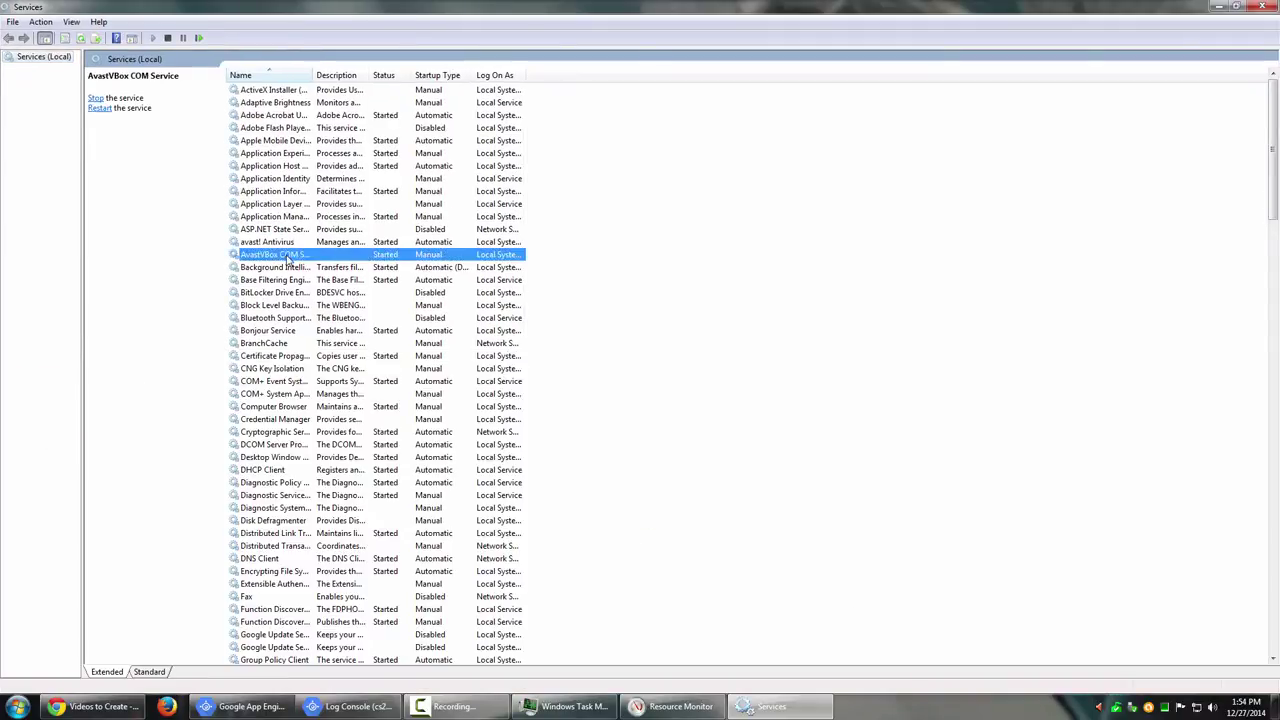
click(401, 79)
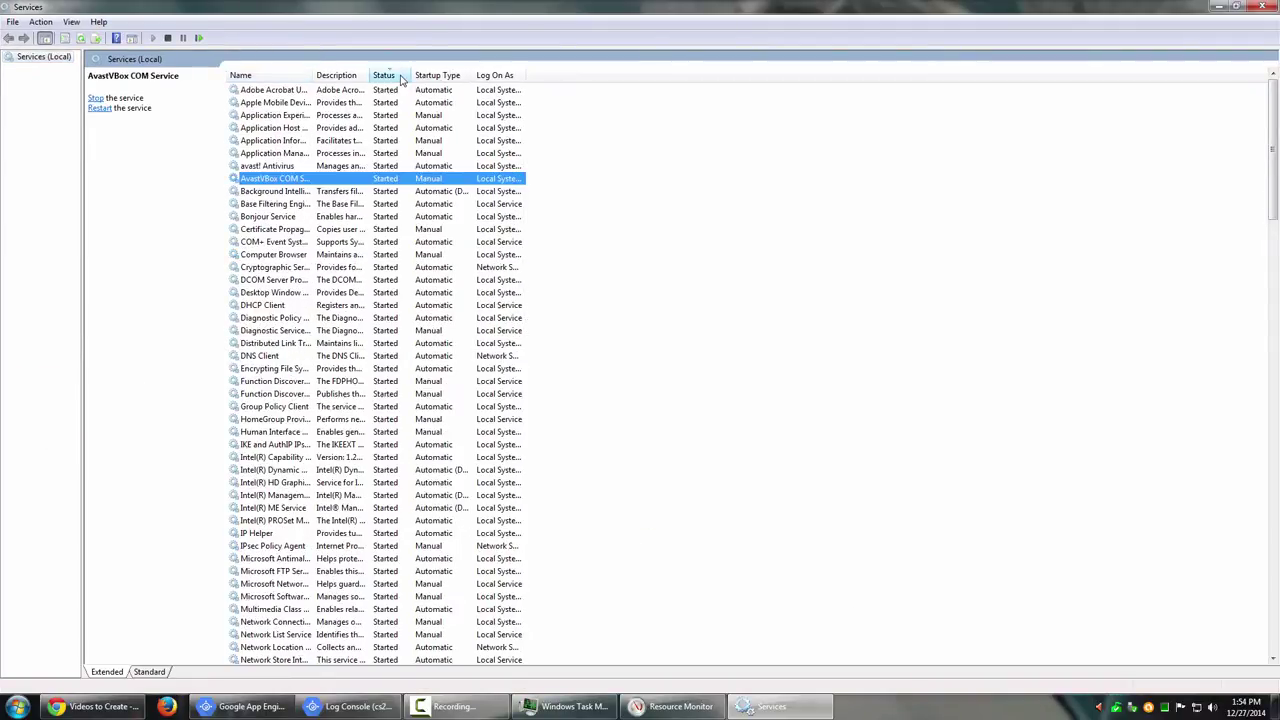
click(399, 92)
scroll(395, 268, down, 4)
scroll(395, 262, up, 4)
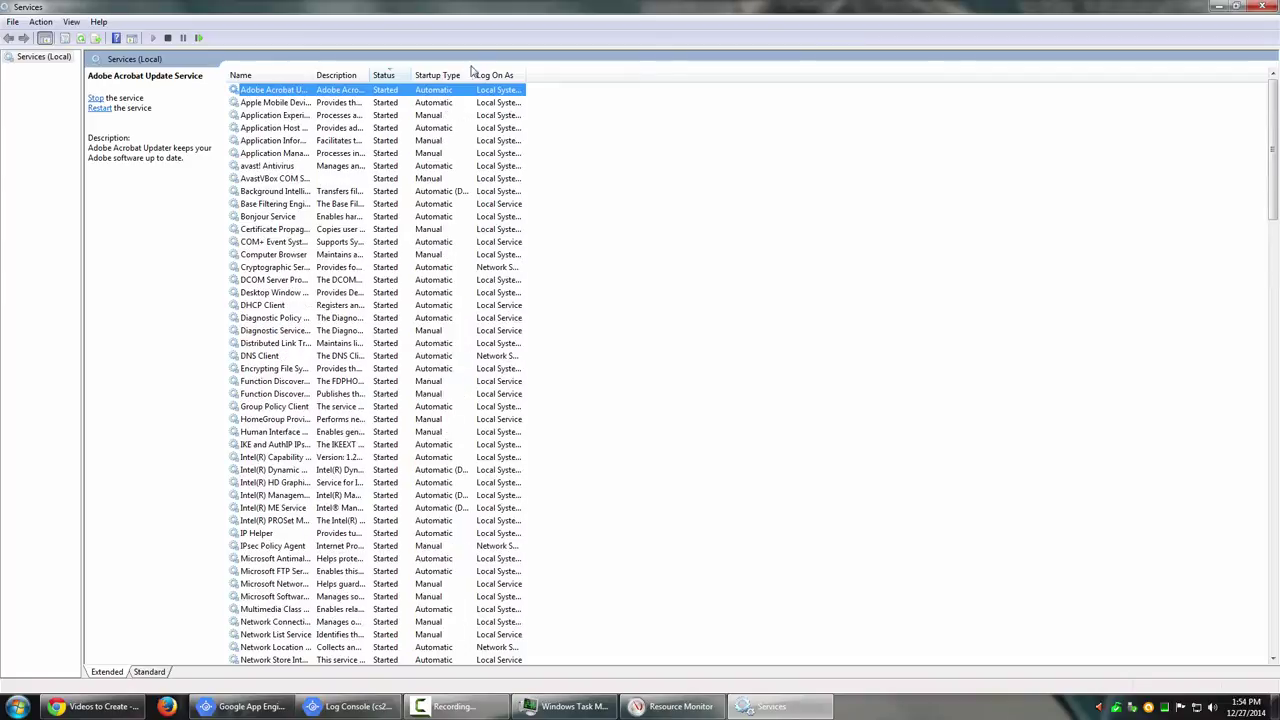
click(453, 78)
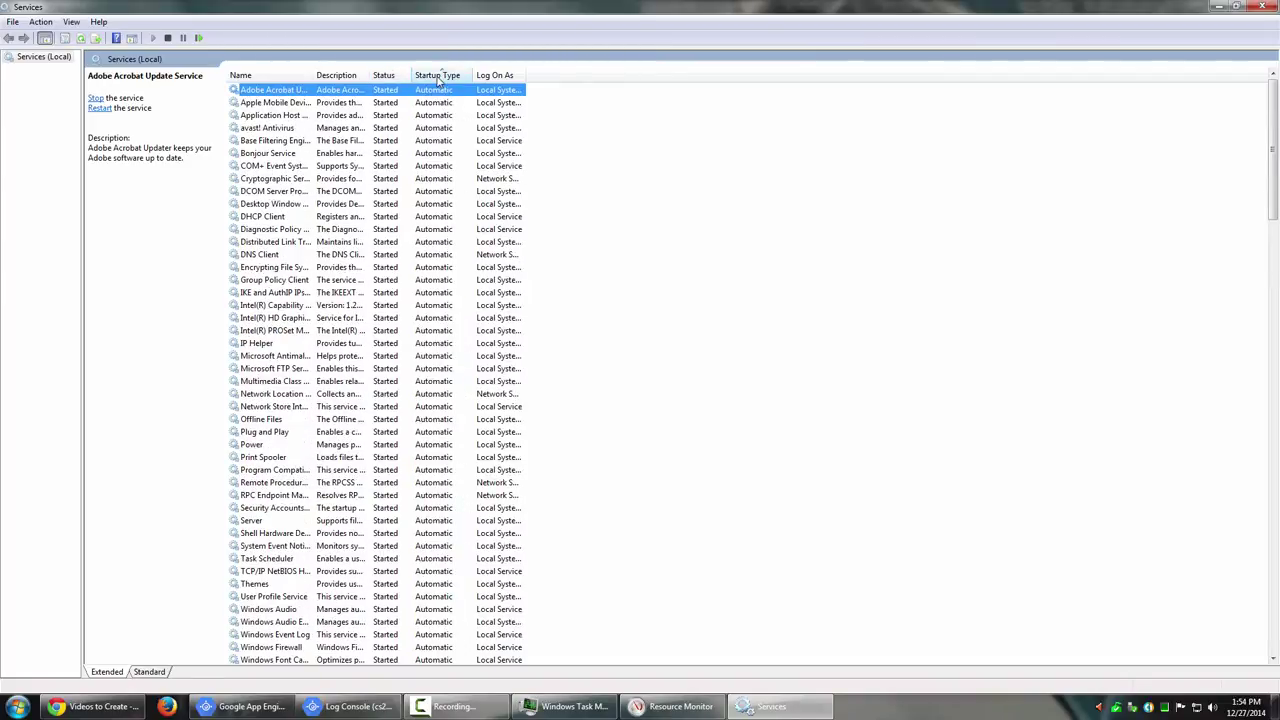
scroll(400, 298, down, 20)
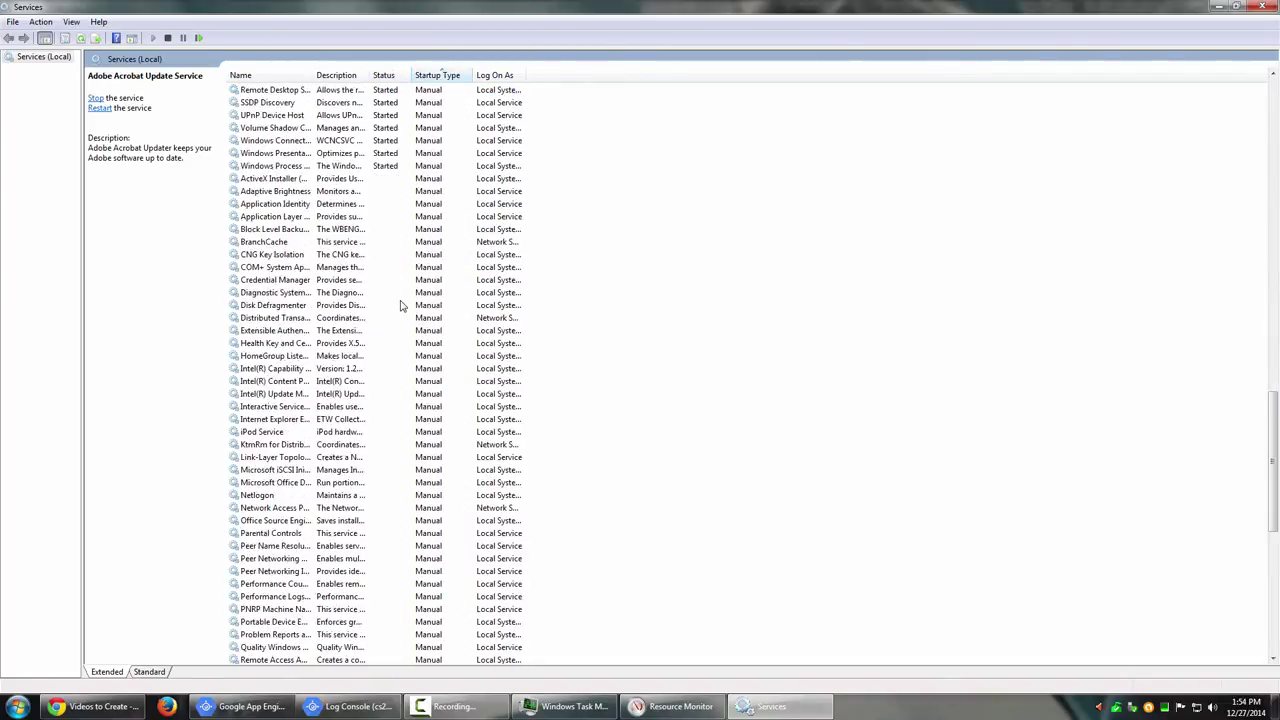
click(373, 319)
scroll(380, 210, up, 9)
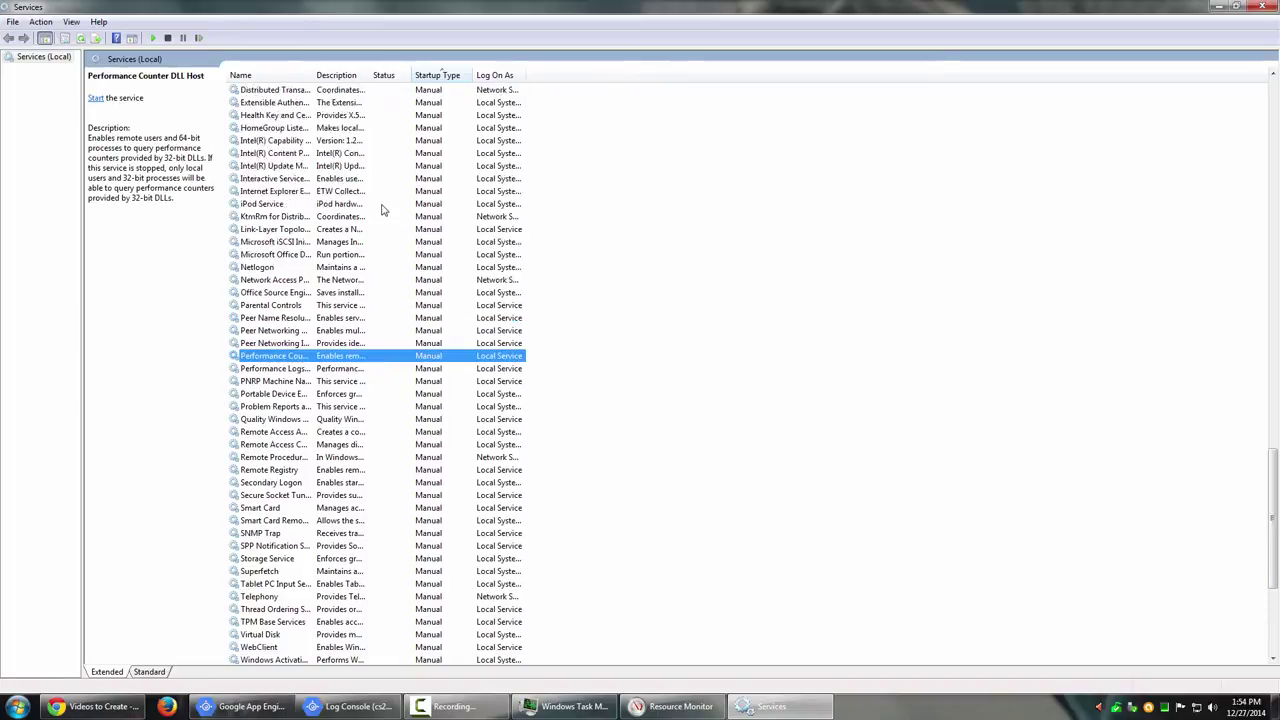
click(382, 245)
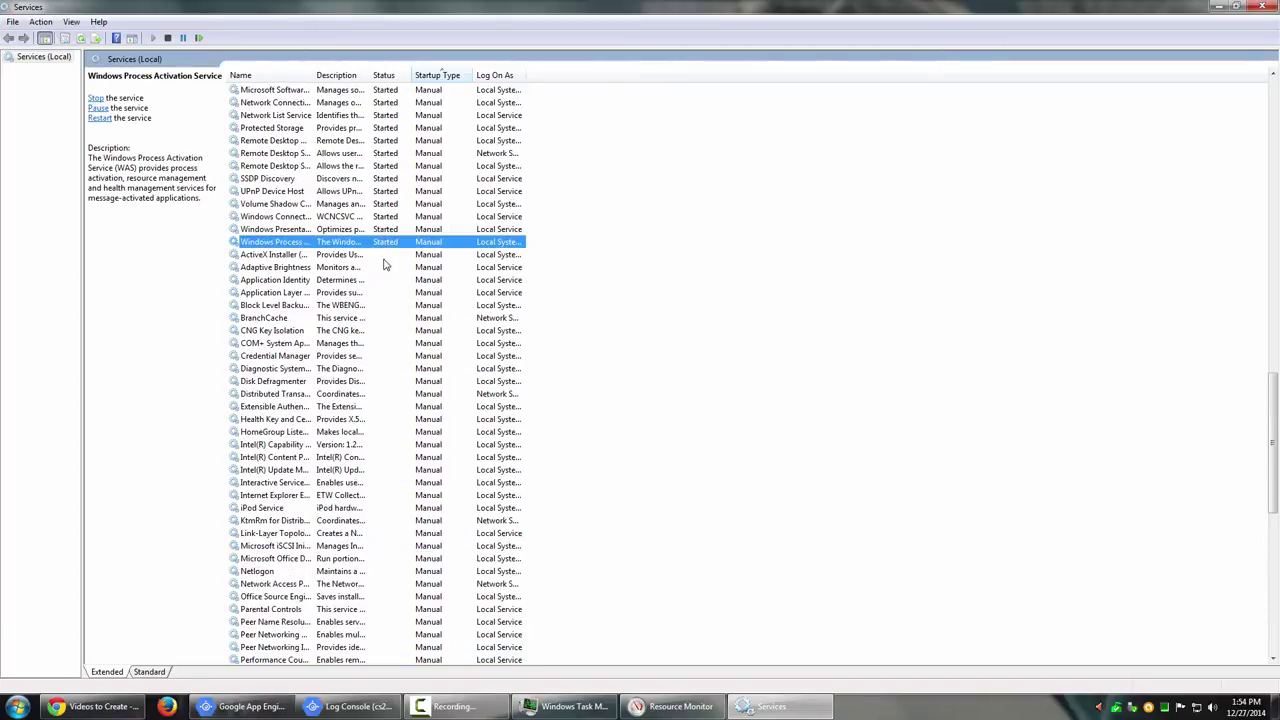
click(383, 258)
Step: Minimize the Services window and cancel the reopened Run dialog
key(alt+space)
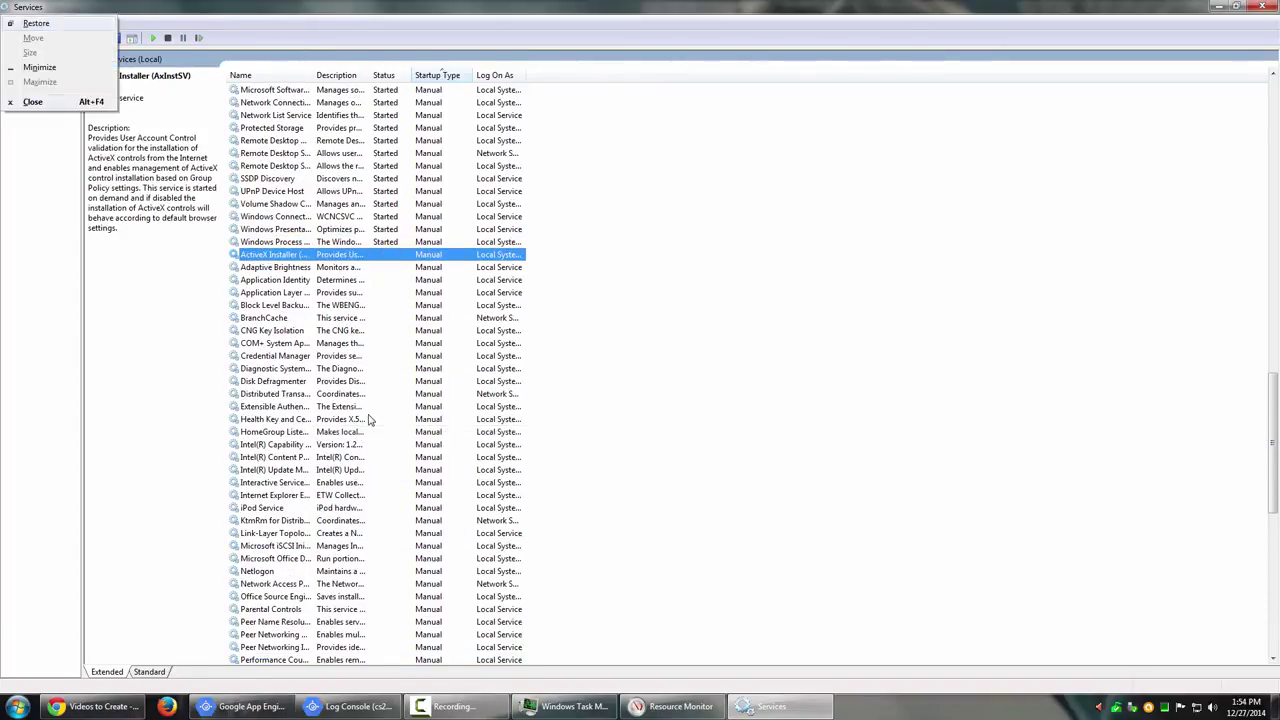
key(n)
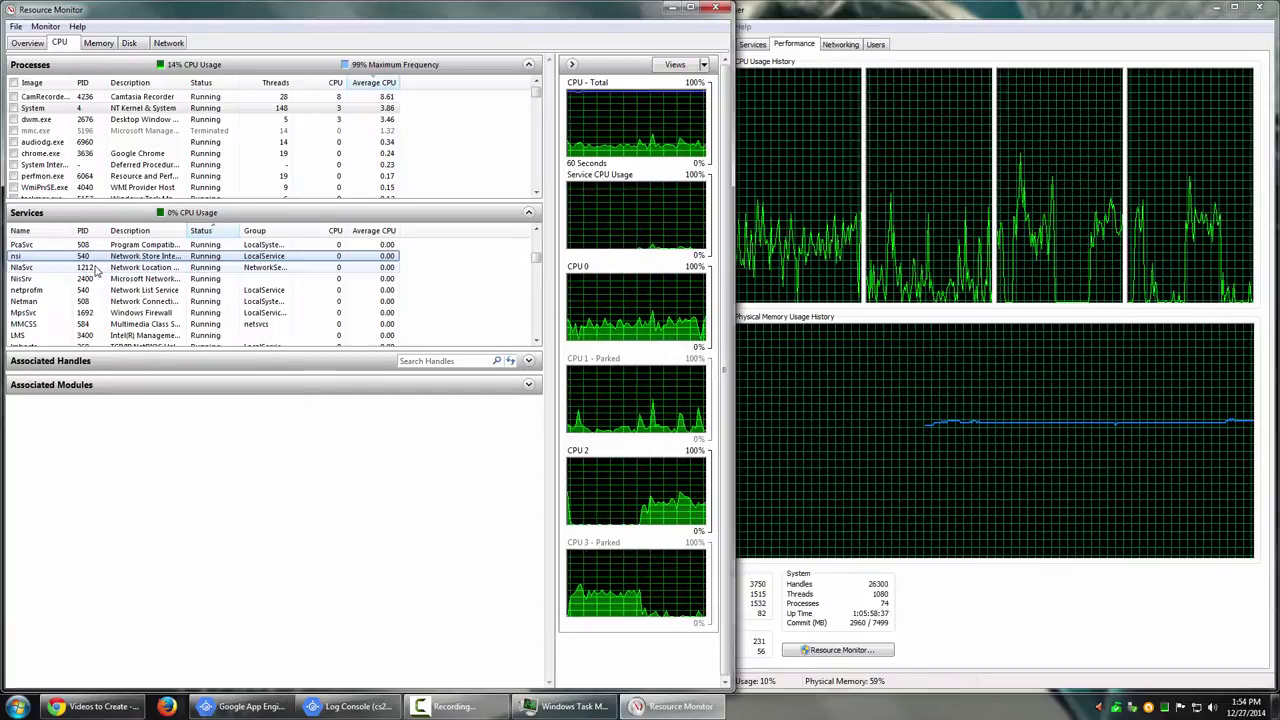
key(super+r)
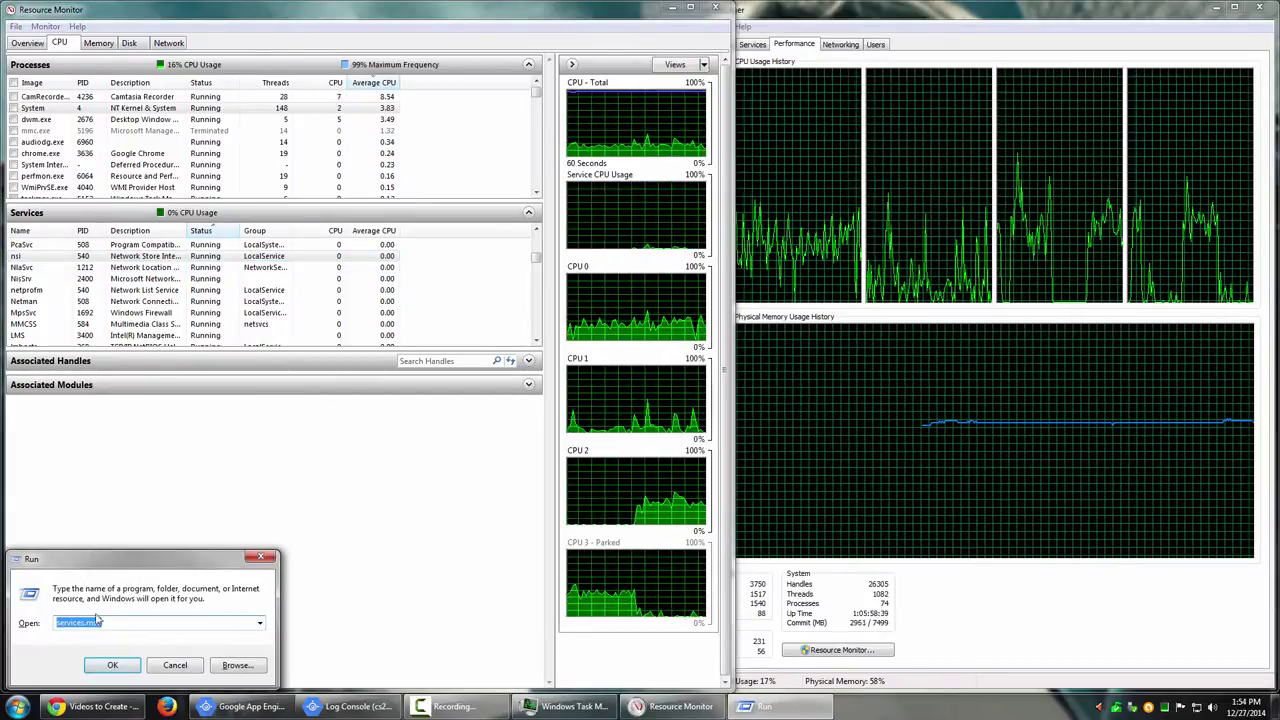
key(End)
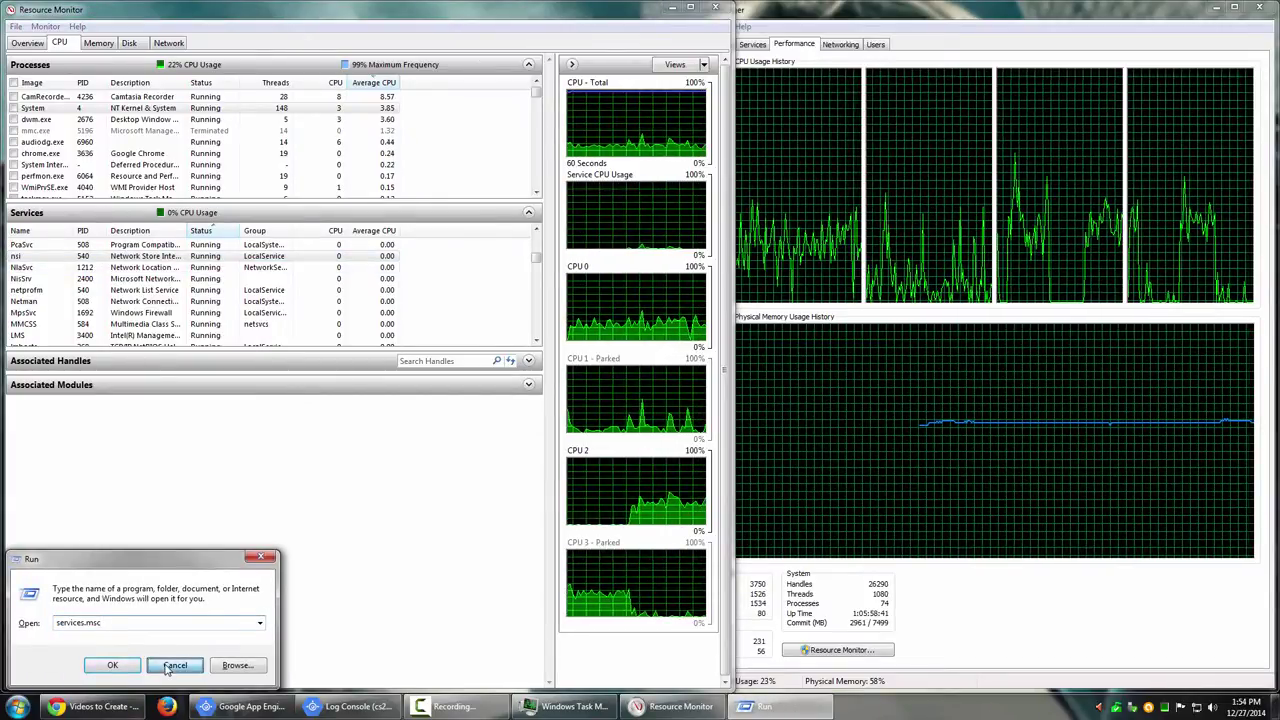
click(172, 667)
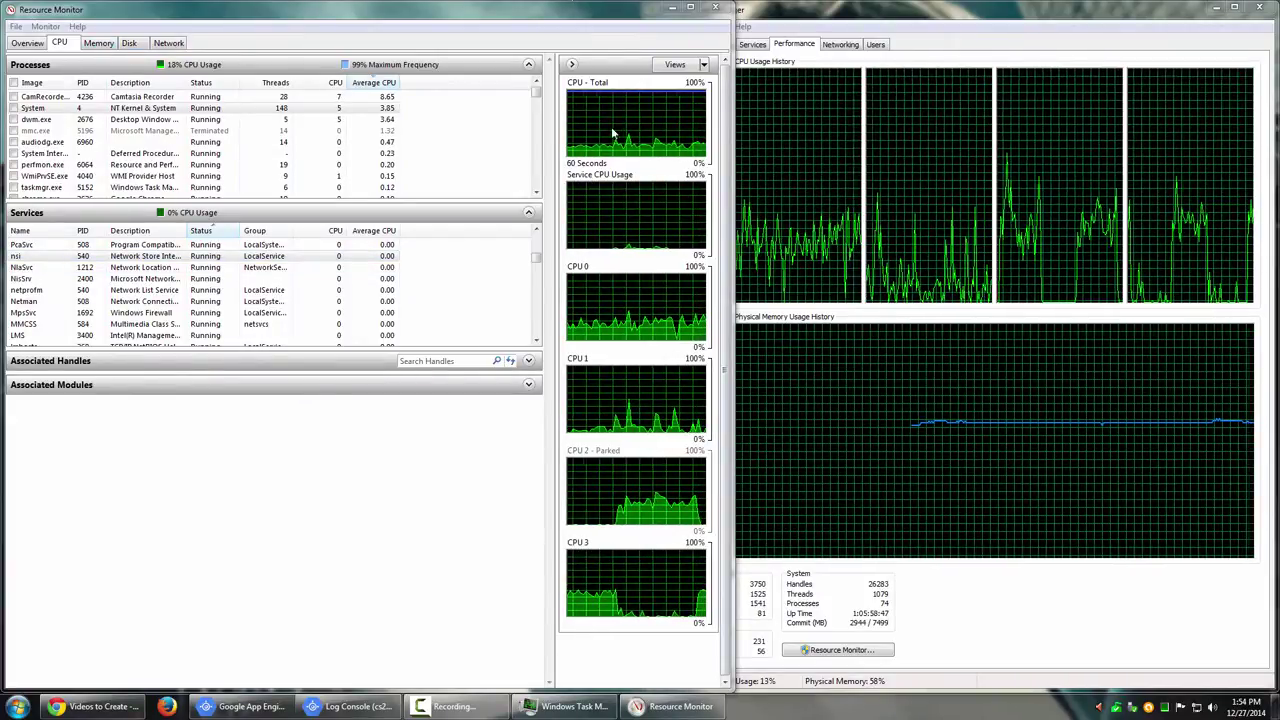
Step: Widen the graph panel and cycle the CPU graphs through Medium, Small, then back to Large
drag(554, 143, 470, 144)
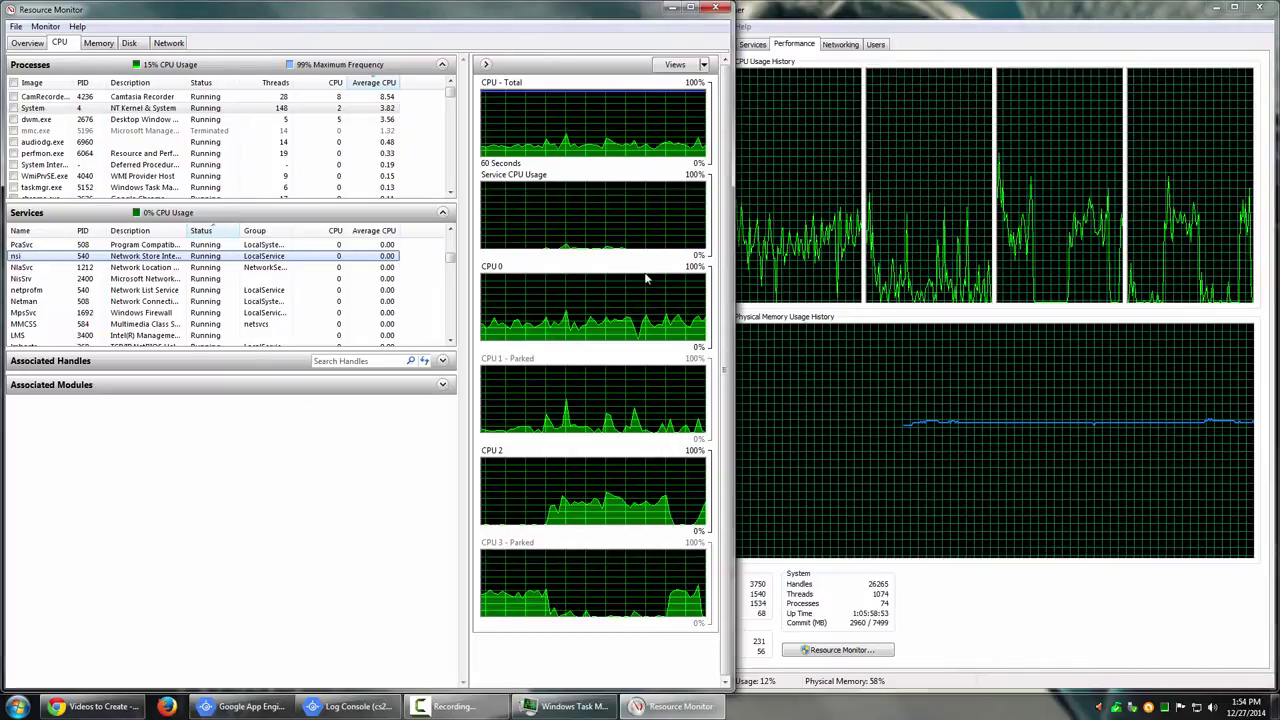
click(703, 64)
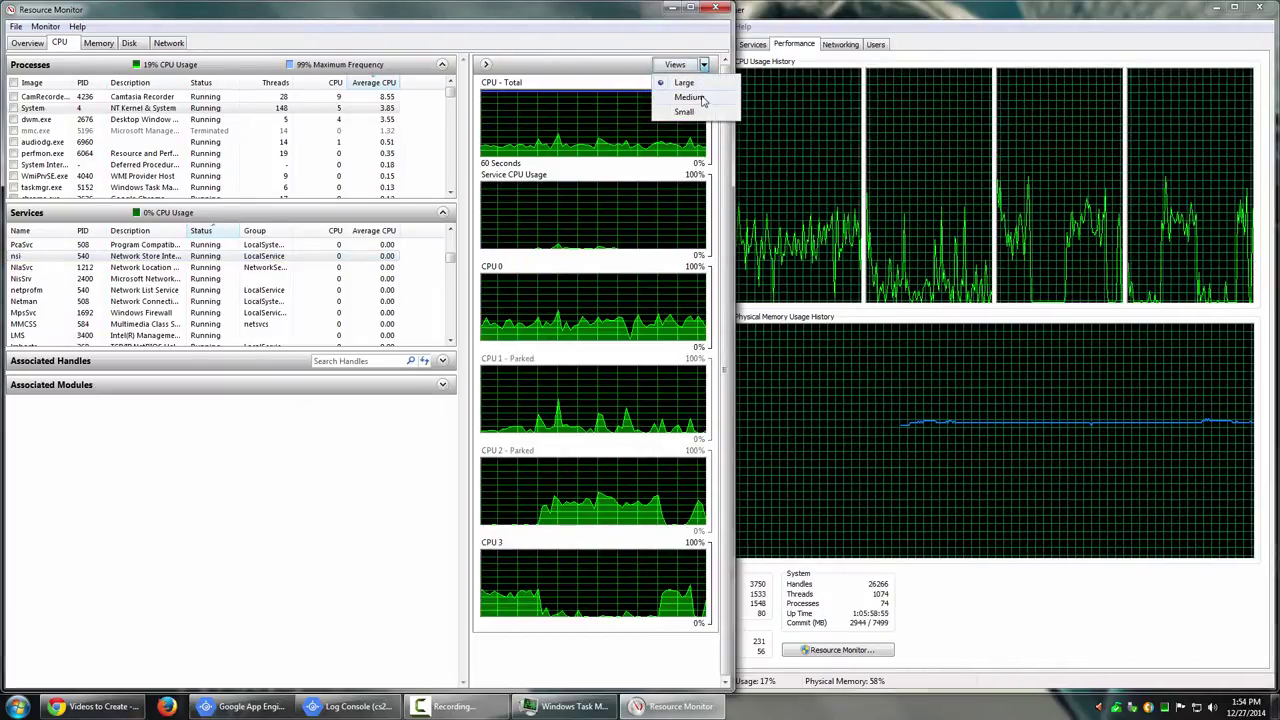
click(700, 98)
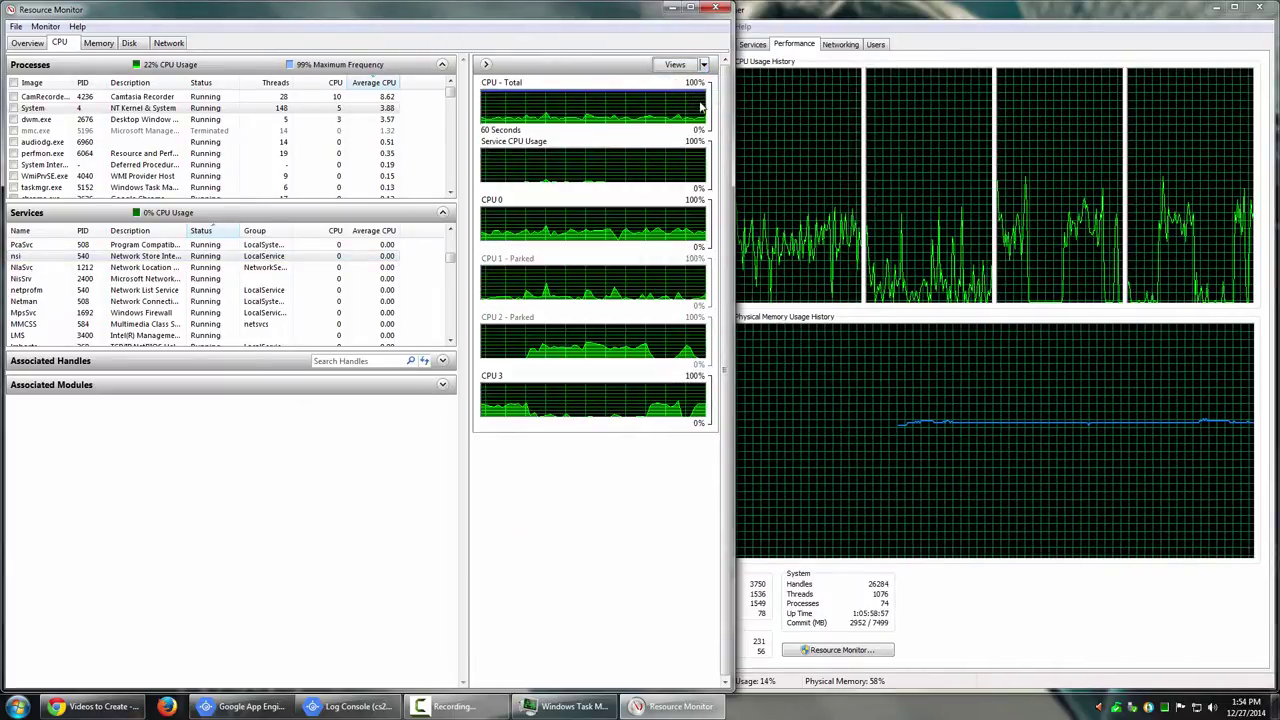
click(703, 64)
click(700, 110)
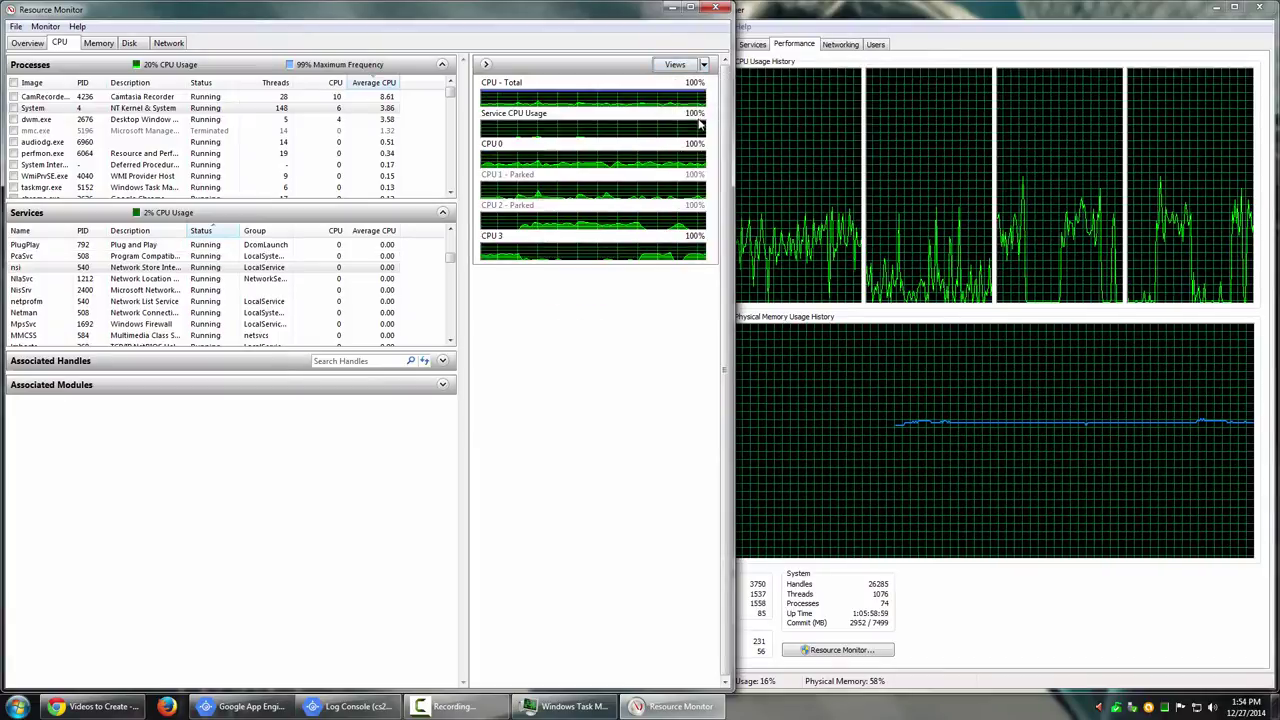
click(703, 64)
click(700, 86)
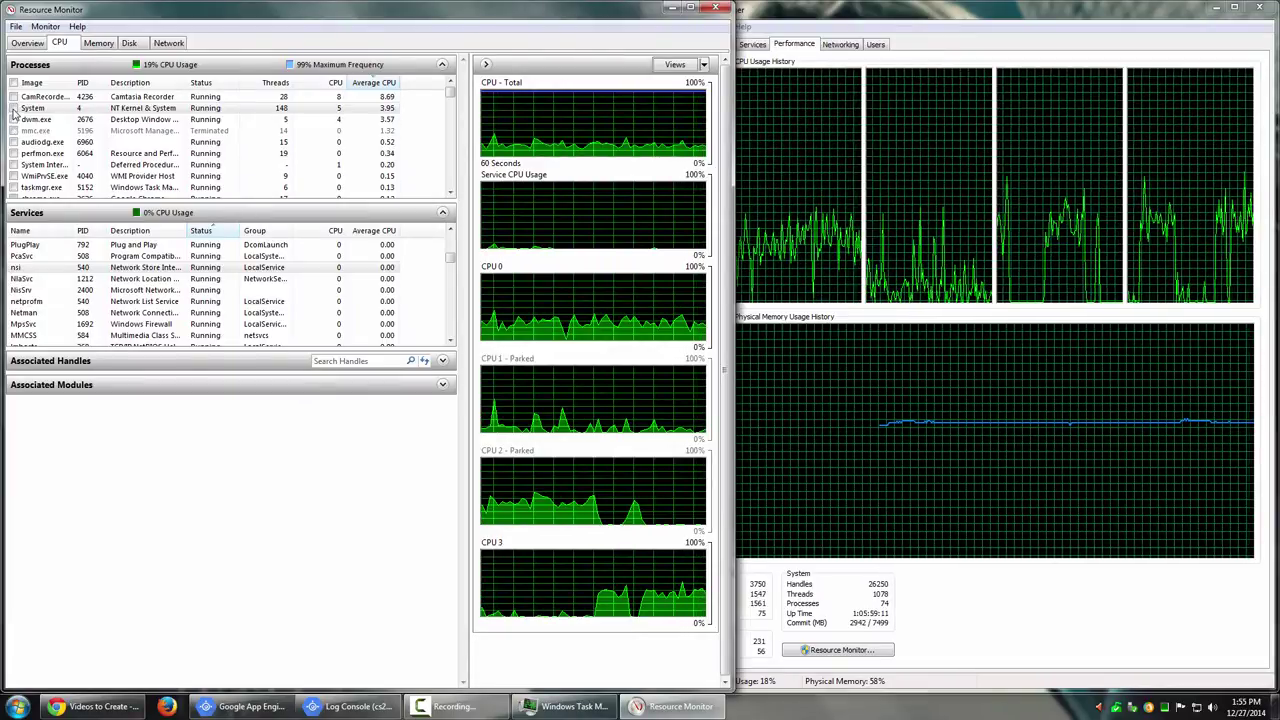
Step: Filter services to System then clear it, and expand Associated Handles and Associated Modules
click(13, 108)
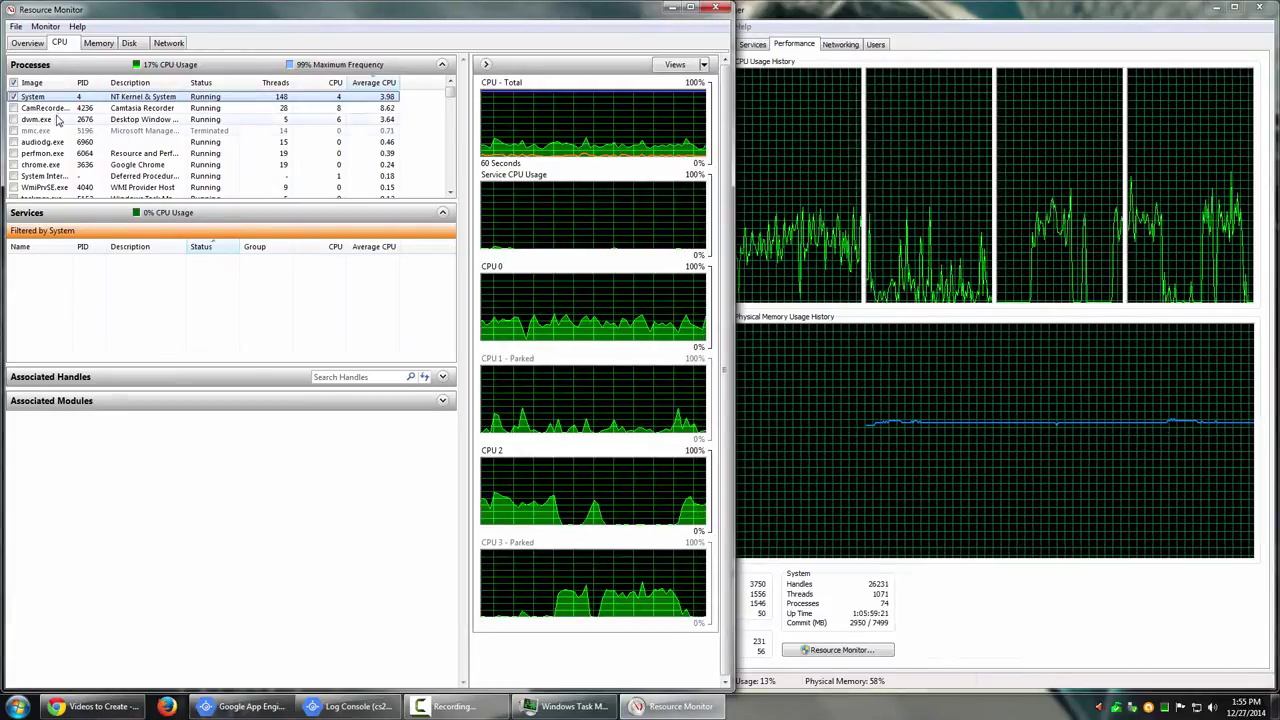
click(13, 96)
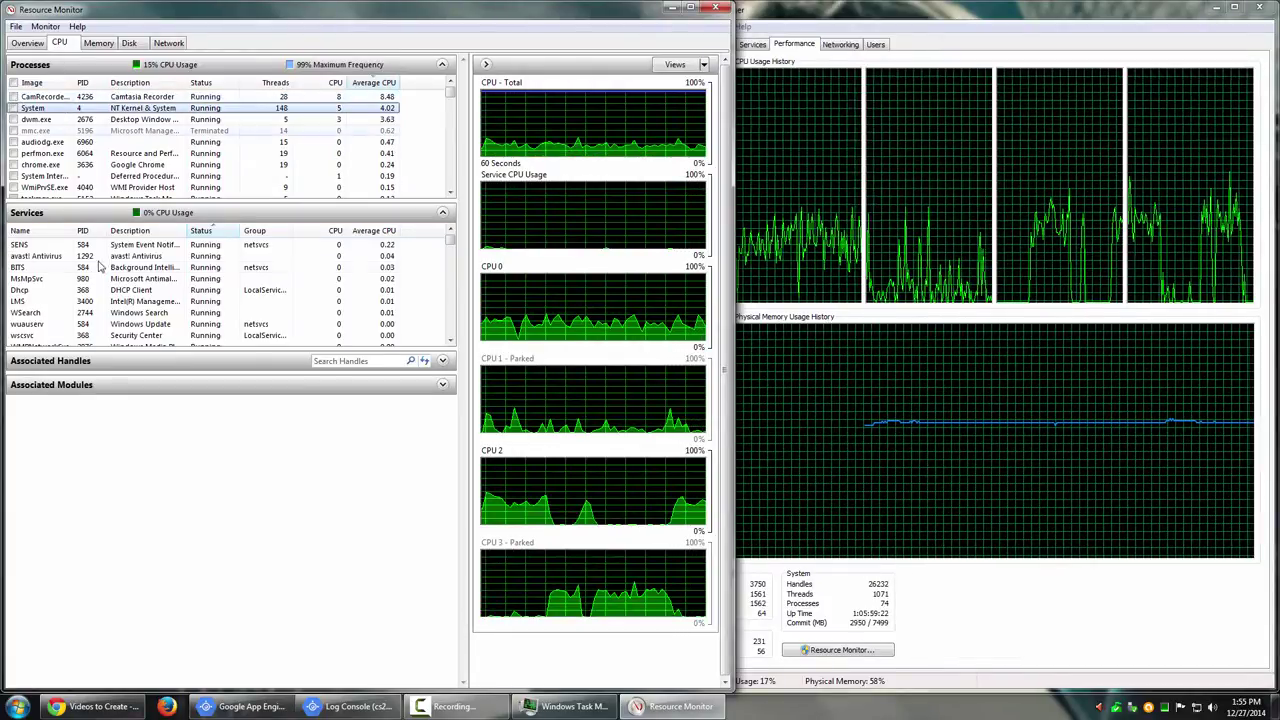
click(96, 366)
click(110, 514)
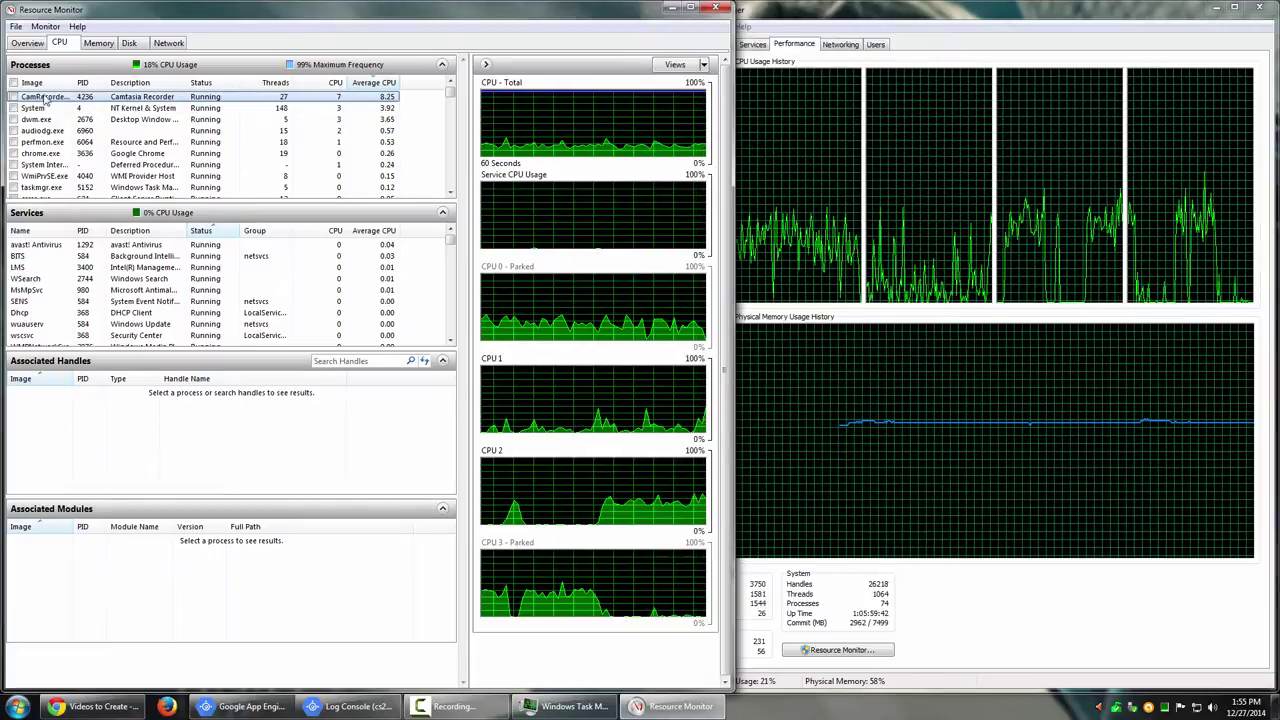
Step: Tick CamRecorder.exe in Processes and browse its associated handles
click(13, 96)
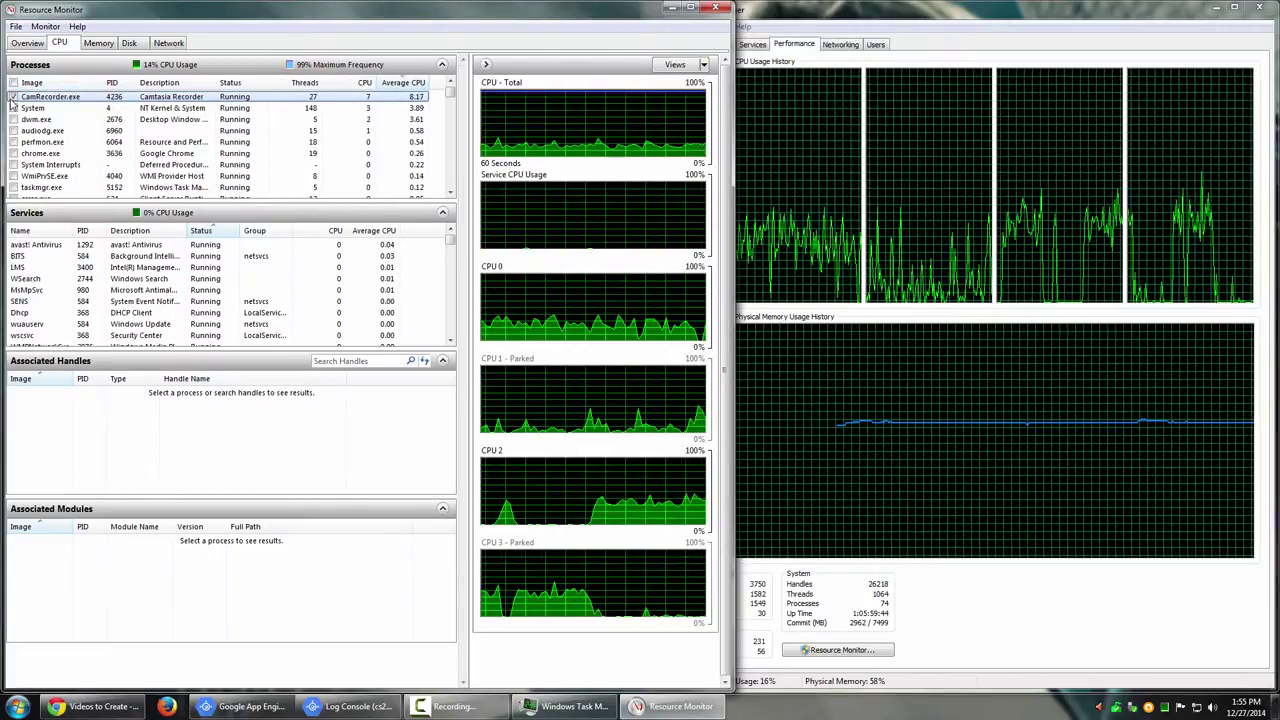
click(171, 448)
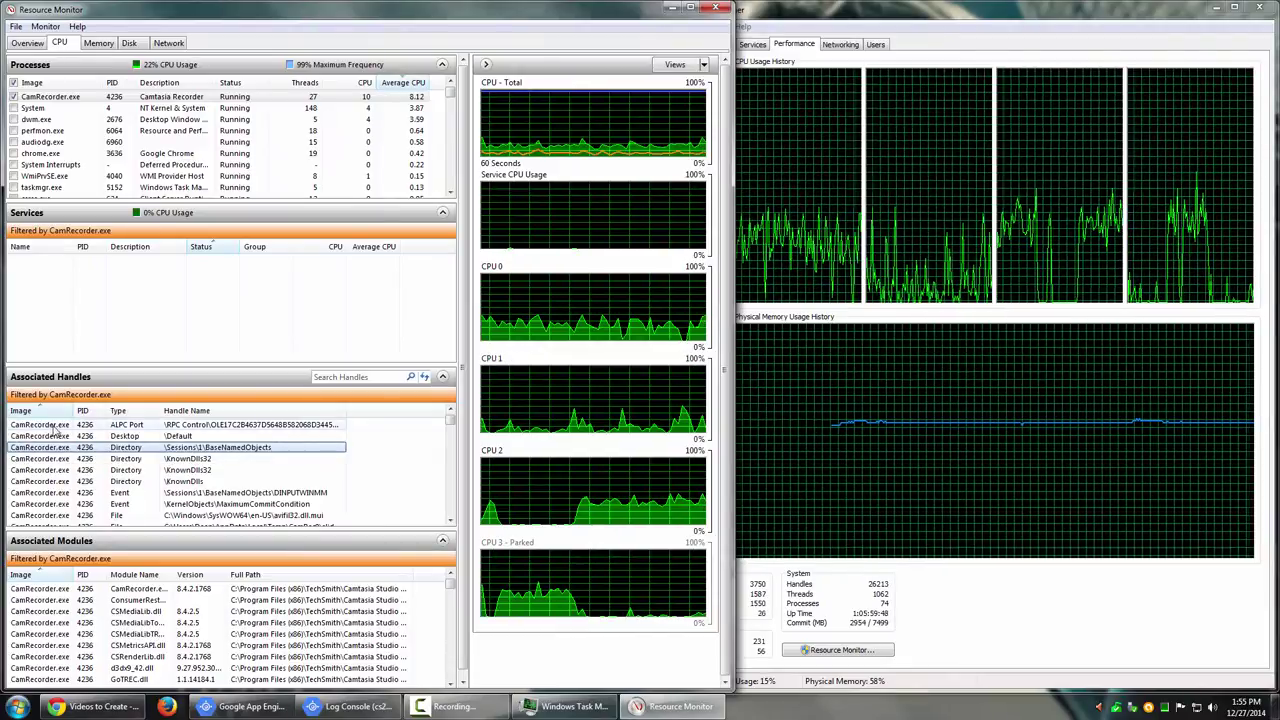
scroll(240, 458, down, 3)
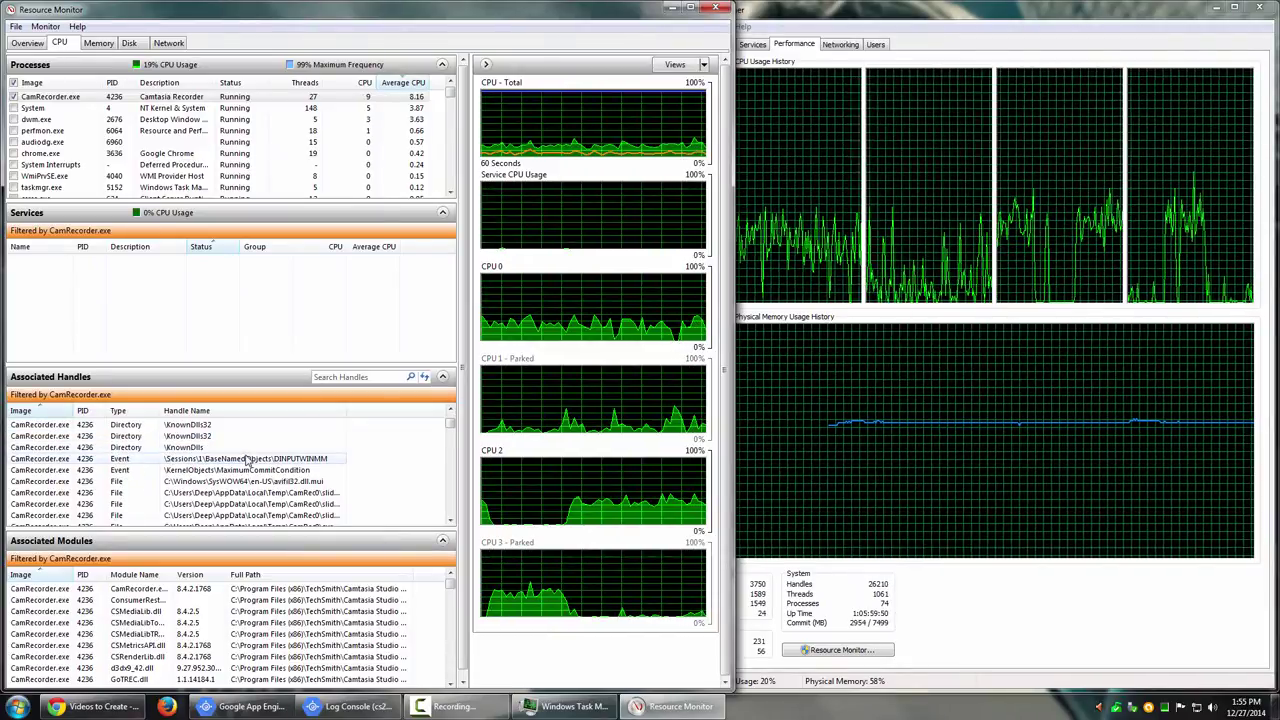
scroll(247, 460, down, 5)
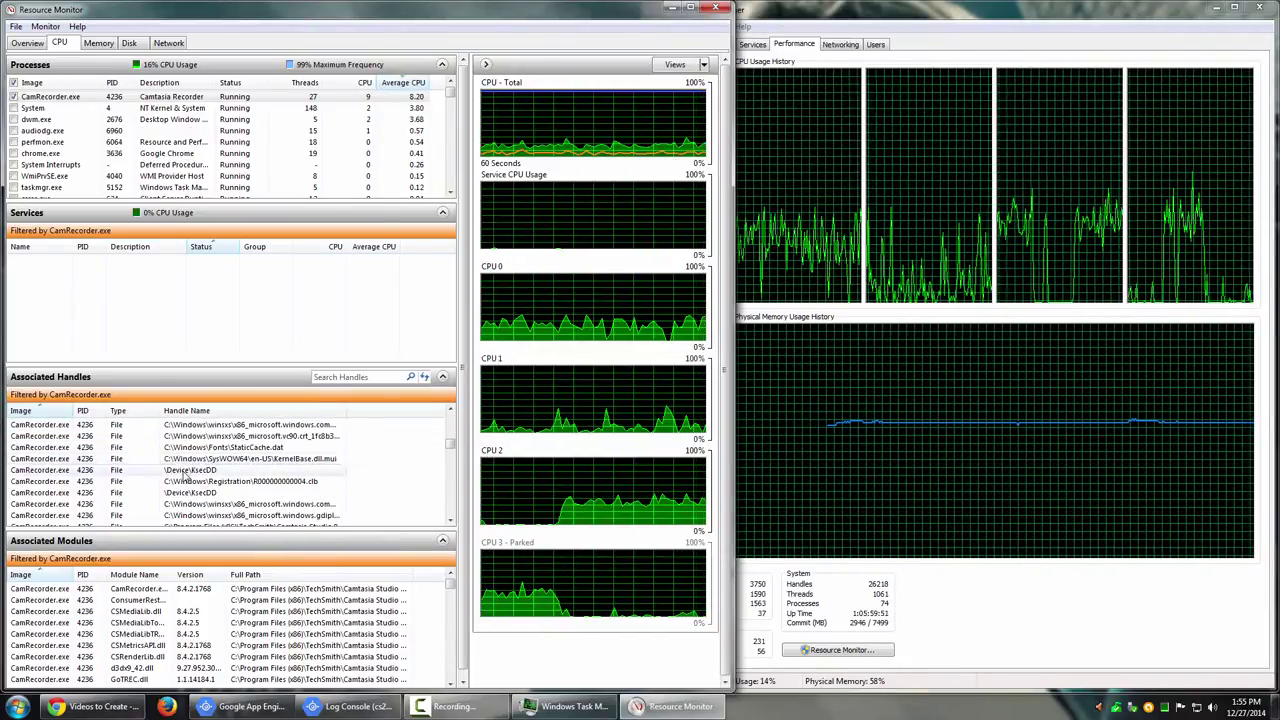
scroll(168, 488, down, 3)
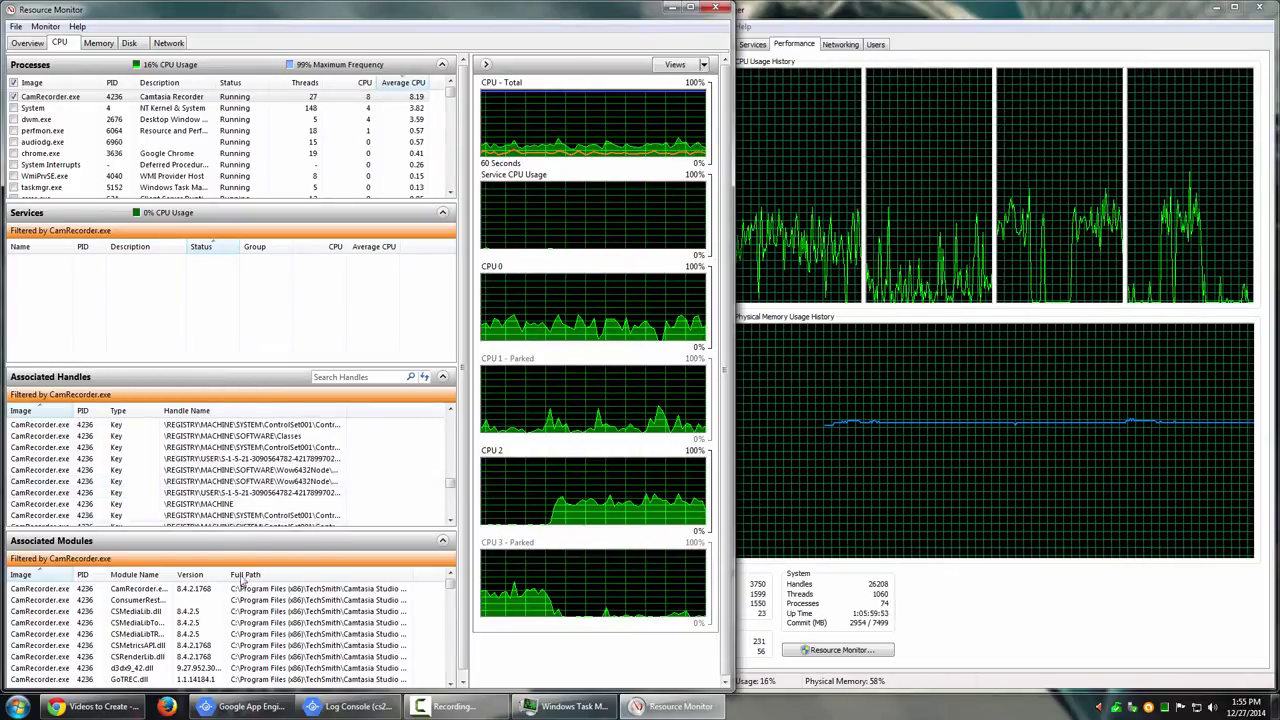
scroll(176, 637, down, 1)
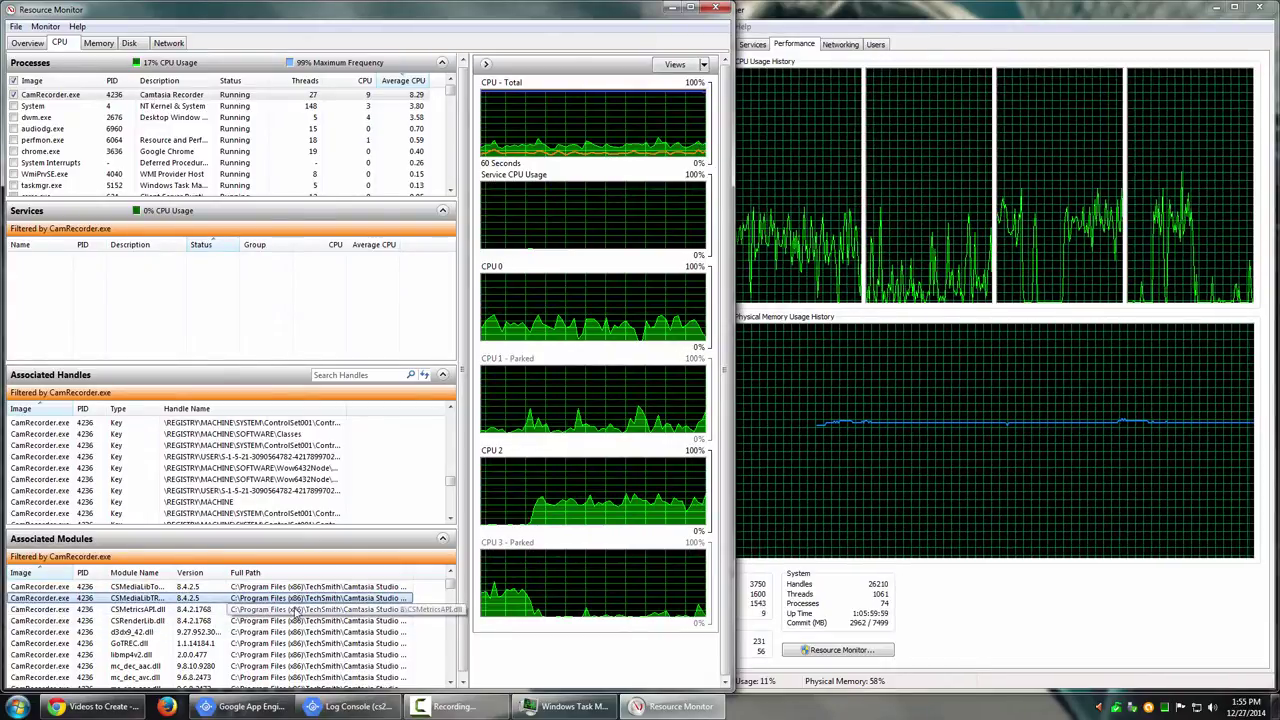
scroll(316, 614, down, 2)
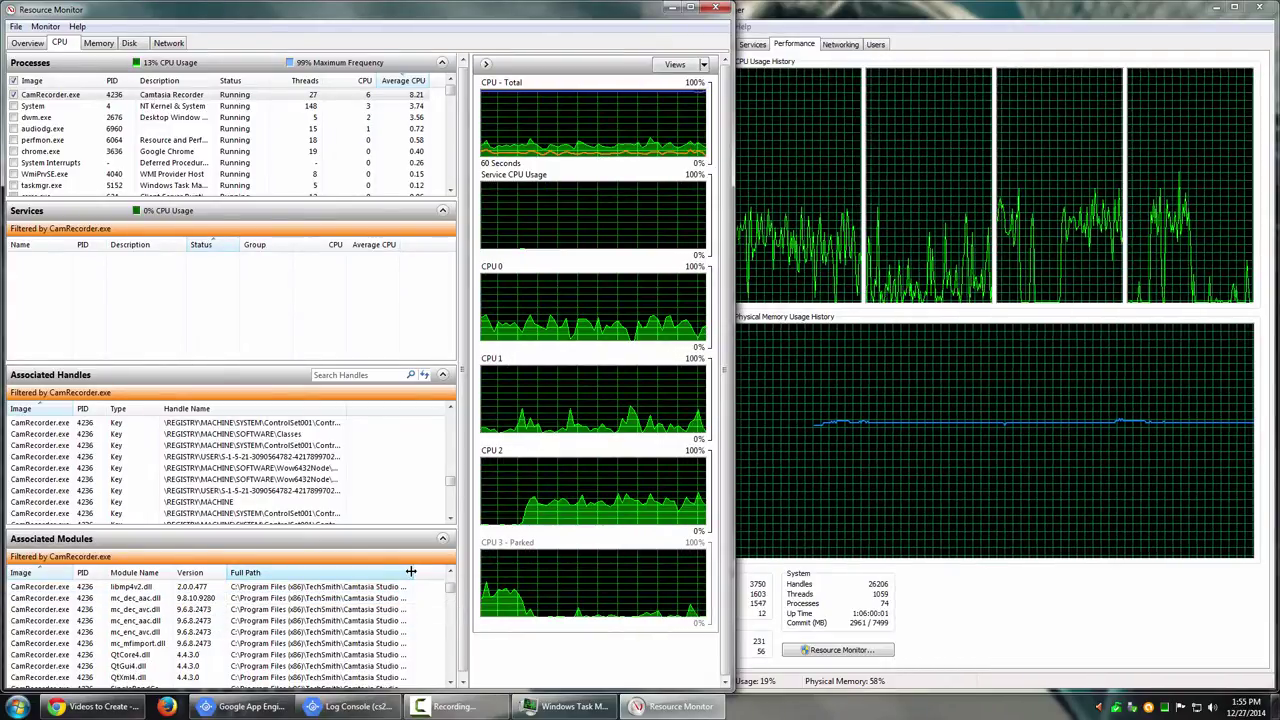
Step: Widen the Full Path and Version columns and select the mfc100u.dll module
drag(410, 571, 550, 573)
drag(250, 686, 357, 686)
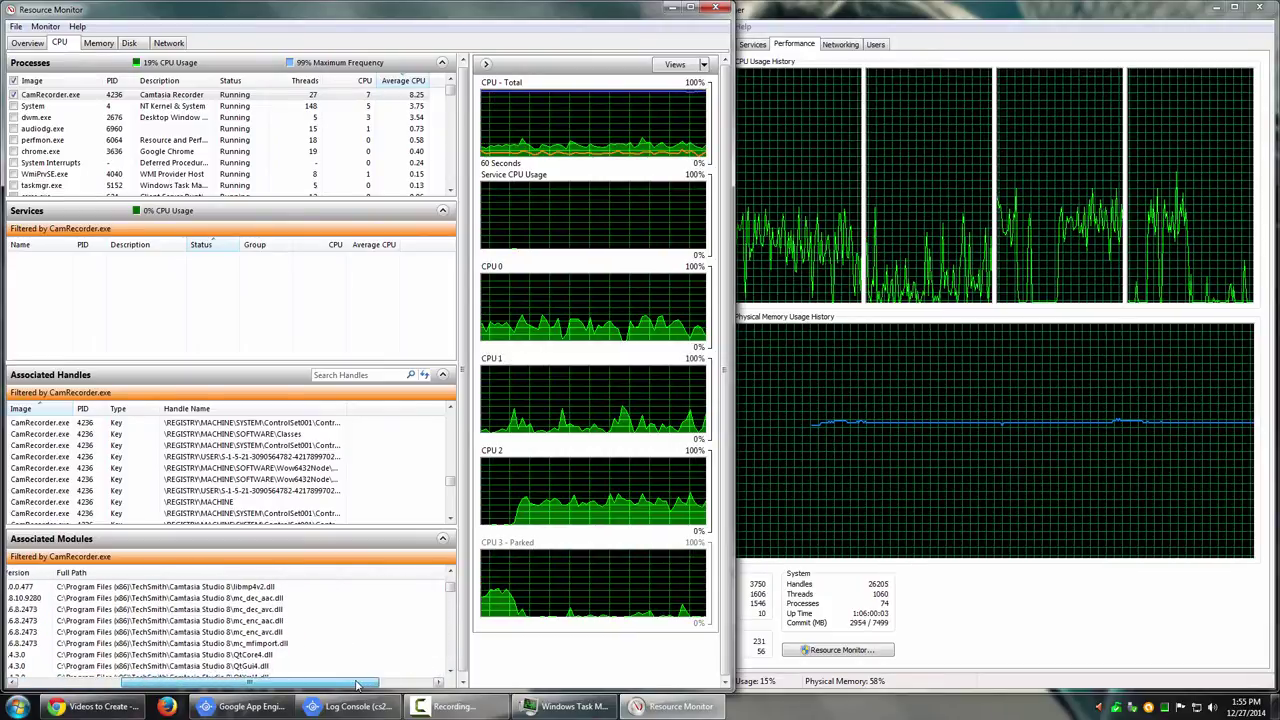
scroll(345, 640, down, 3)
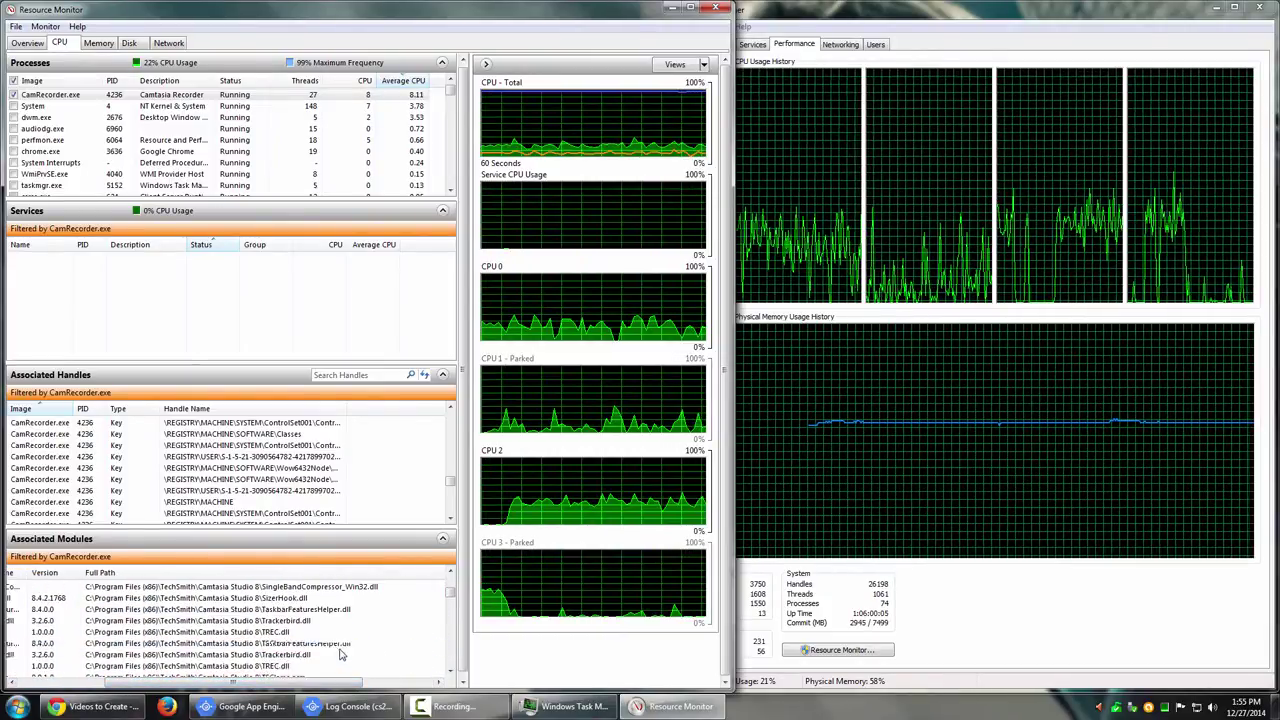
scroll(340, 640, down, 3)
drag(300, 686, 190, 688)
click(180, 587)
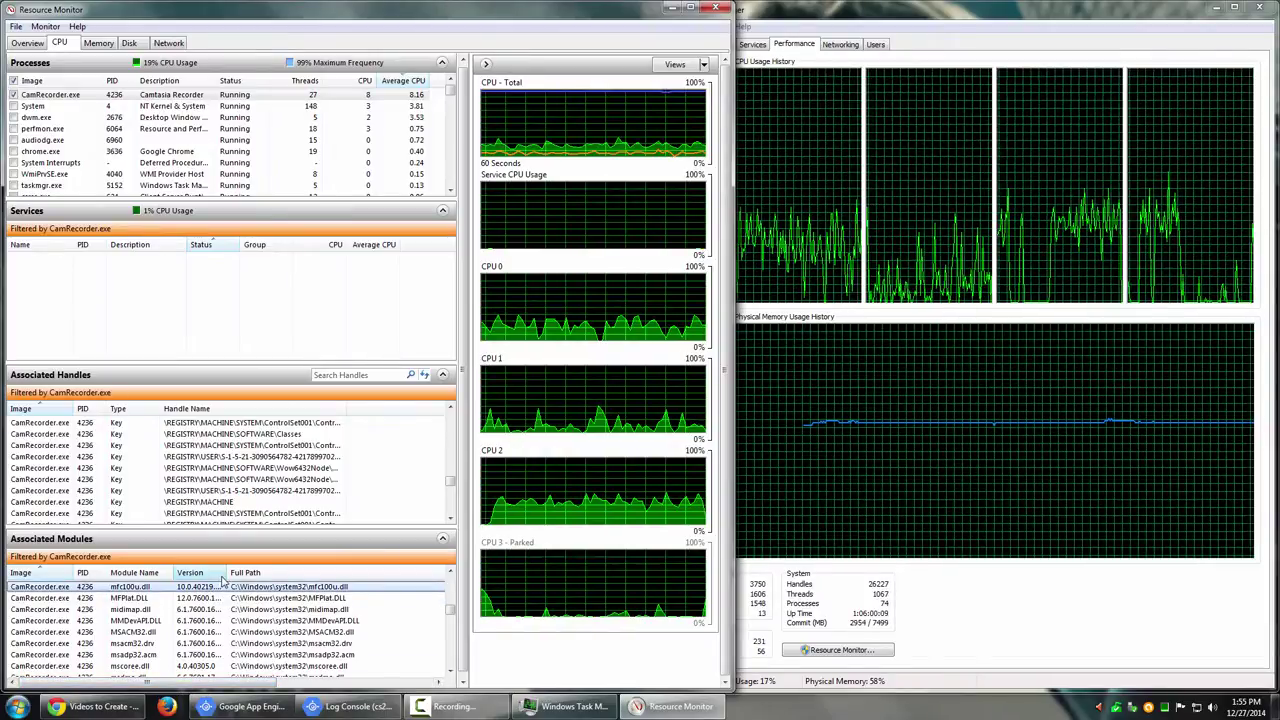
drag(228, 573, 268, 573)
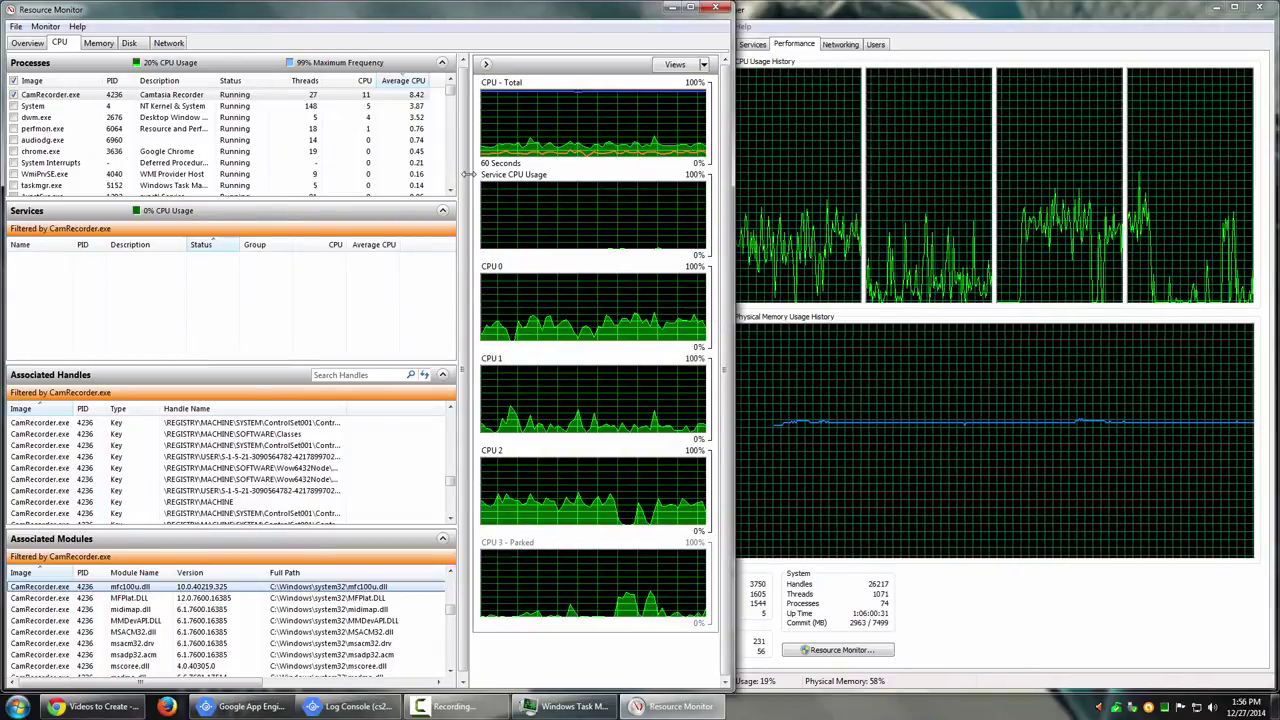
Step: Resize the panes and enlarge the window to widen the CPU graphs, then sort by Average CPU
drag(466, 174, 130, 200)
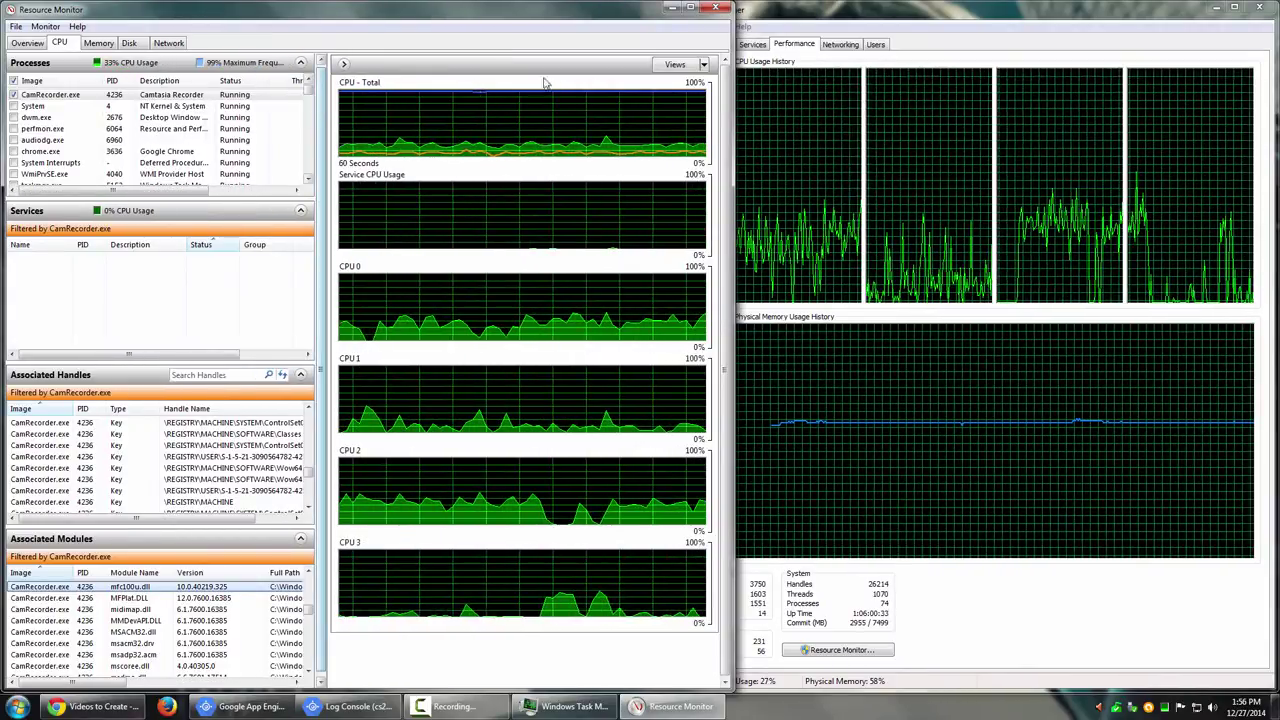
drag(736, 145, 1071, 150)
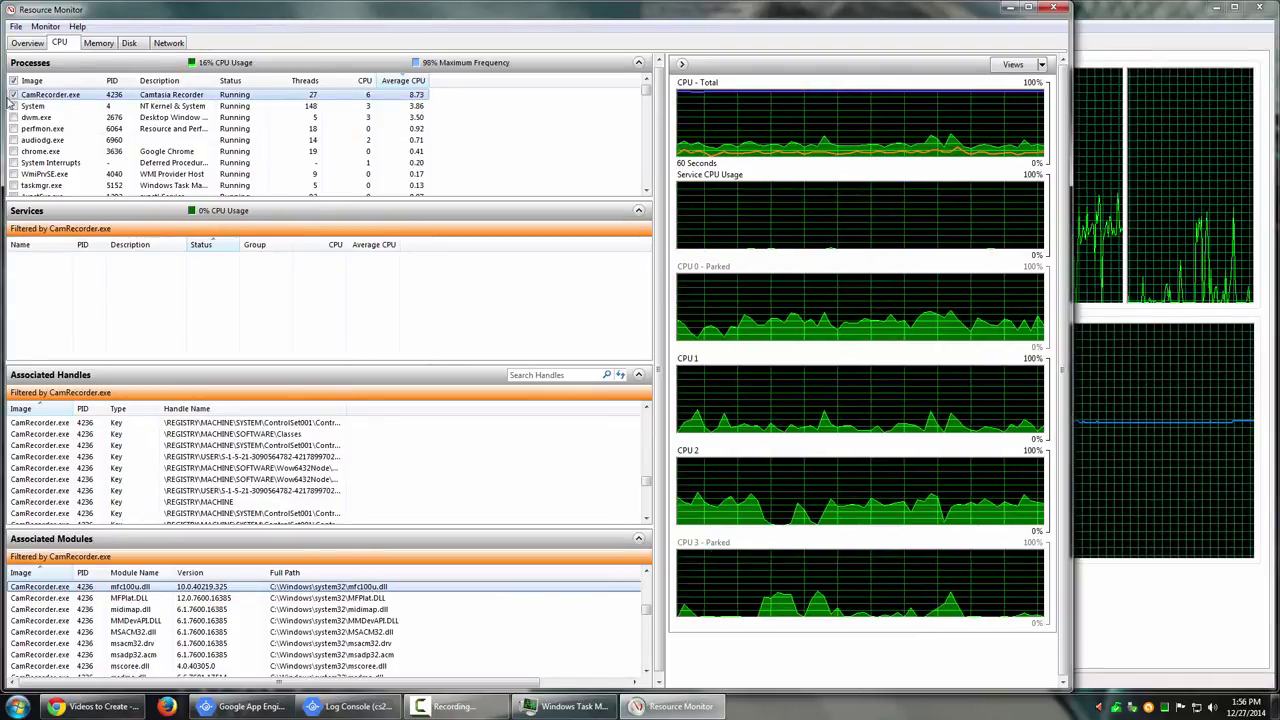
click(417, 80)
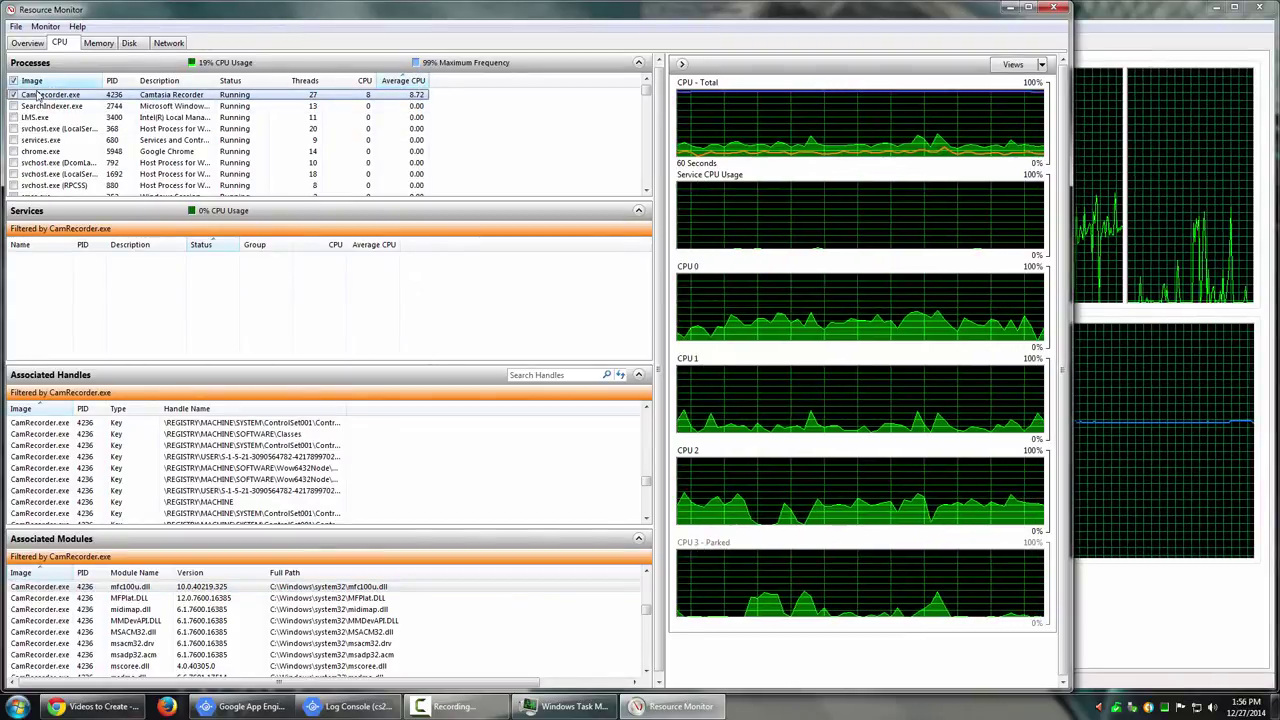
Step: Adjust the process filter to leave only chrome.exe and inspect its KnownDlls32 handle
click(13, 152)
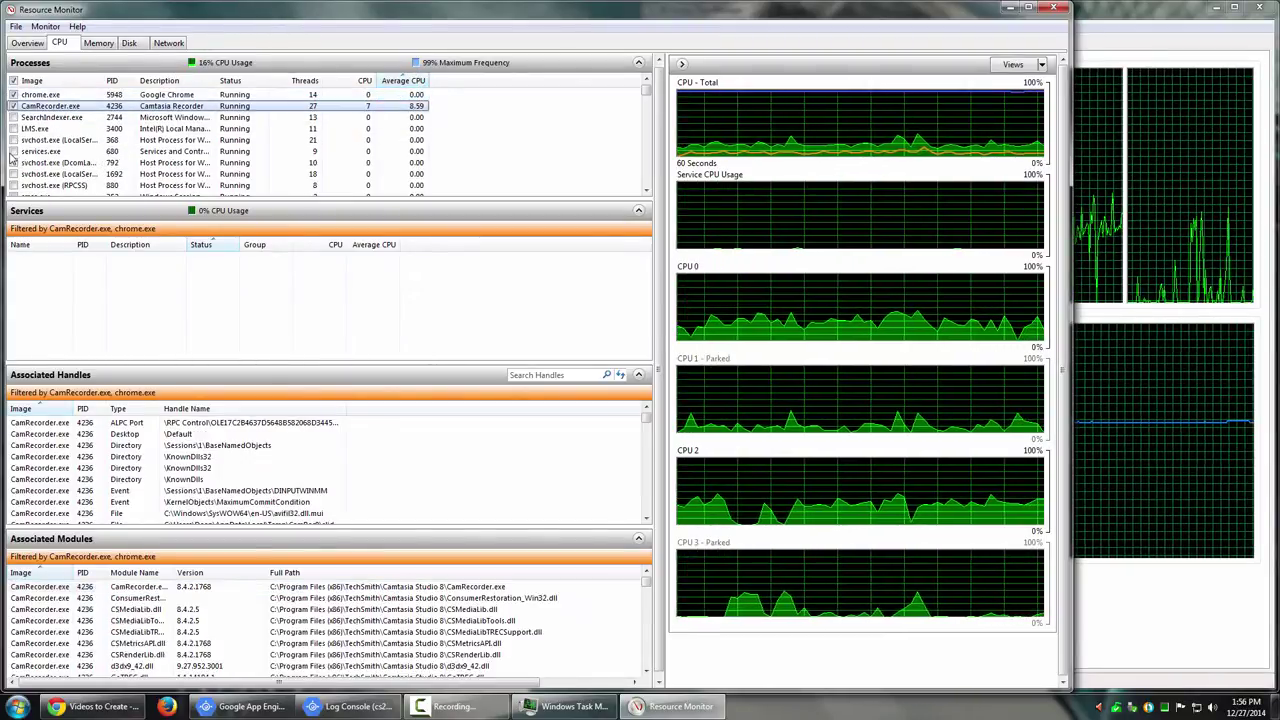
click(13, 151)
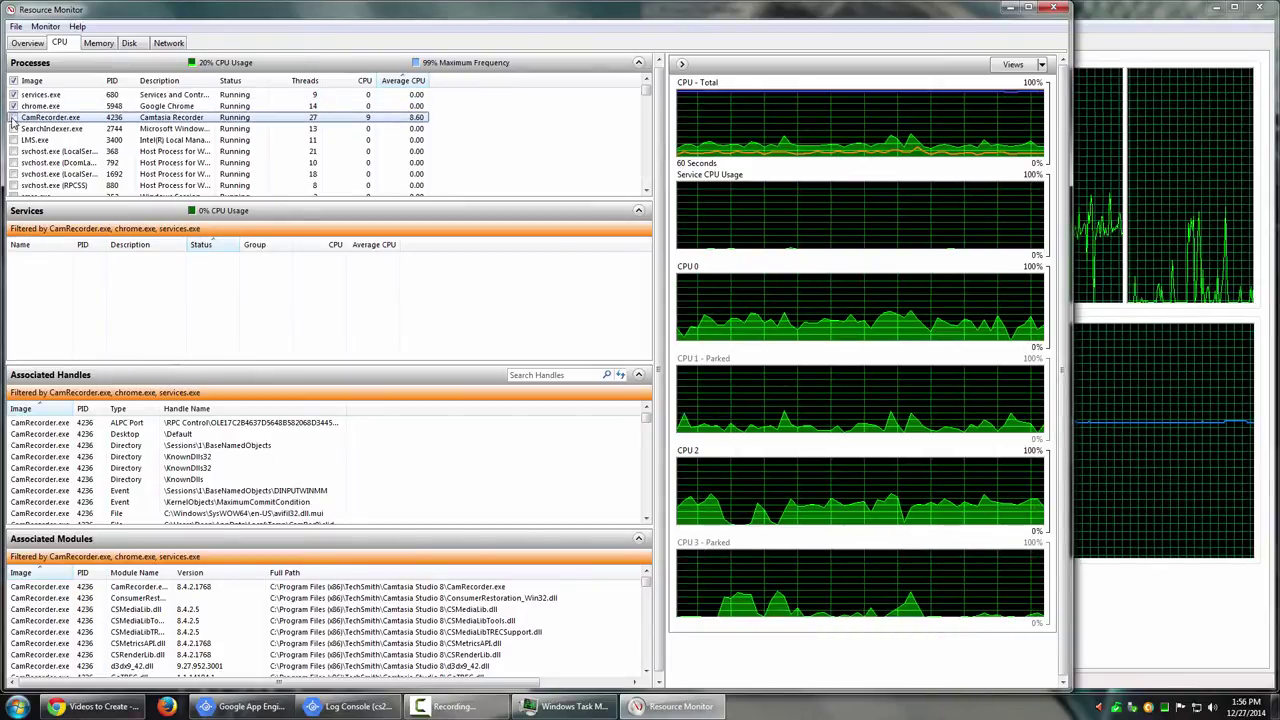
click(13, 117)
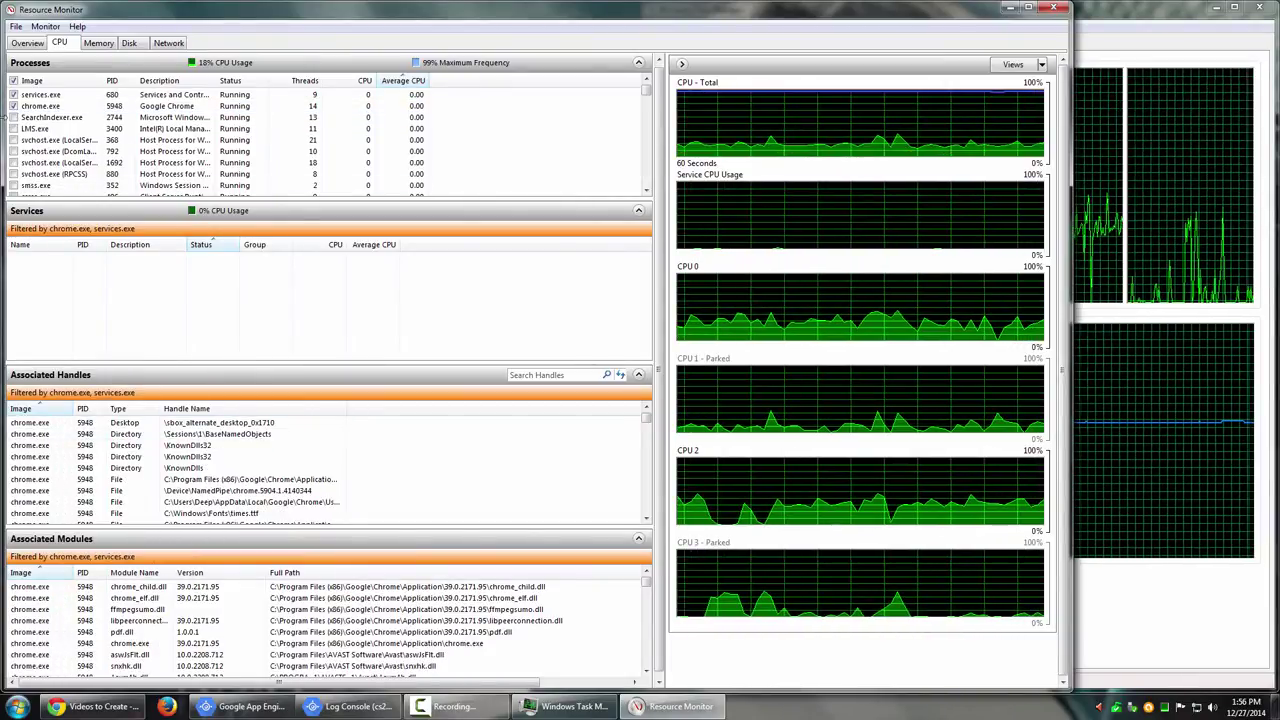
click(14, 95)
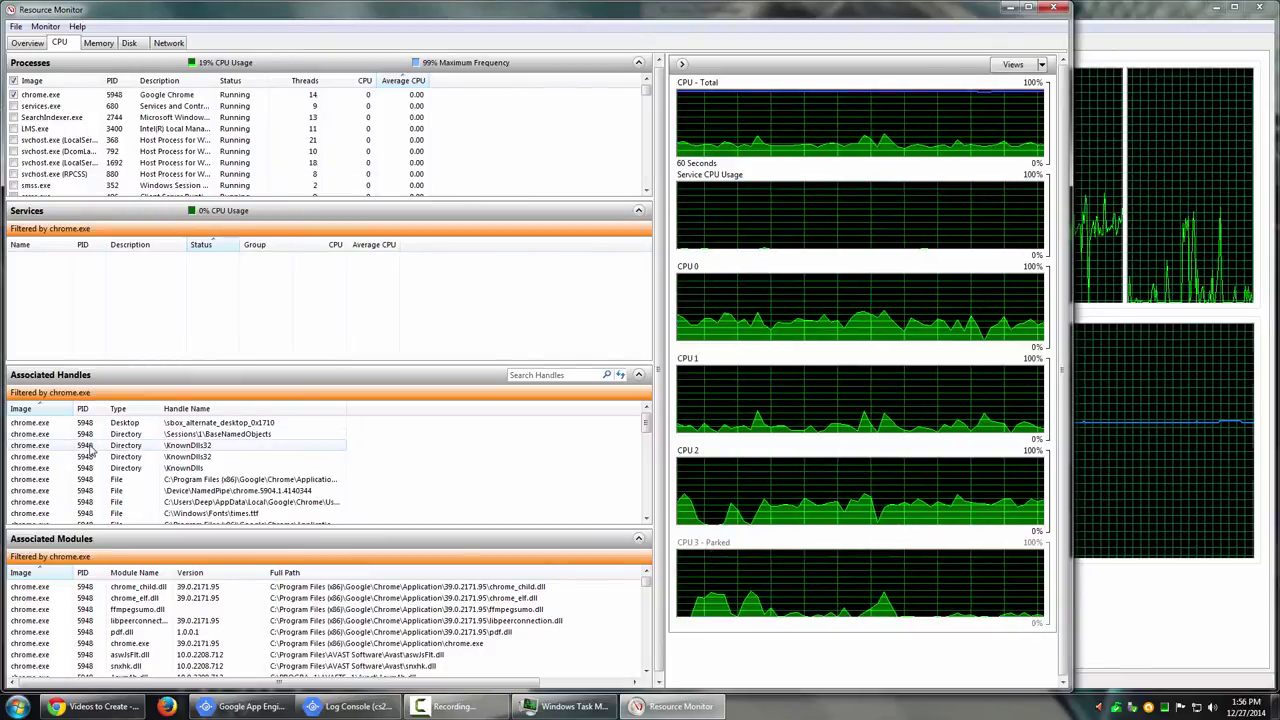
click(300, 445)
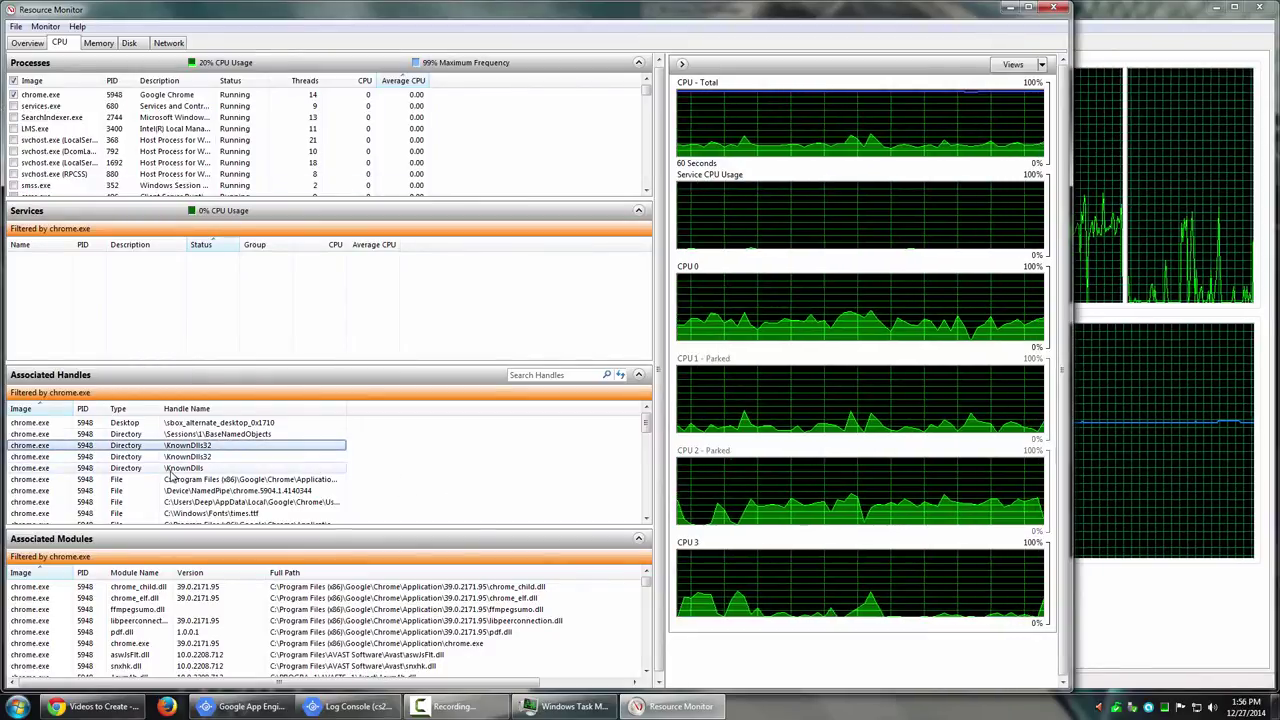
scroll(172, 475, down, 3)
scroll(172, 475, down, 3)
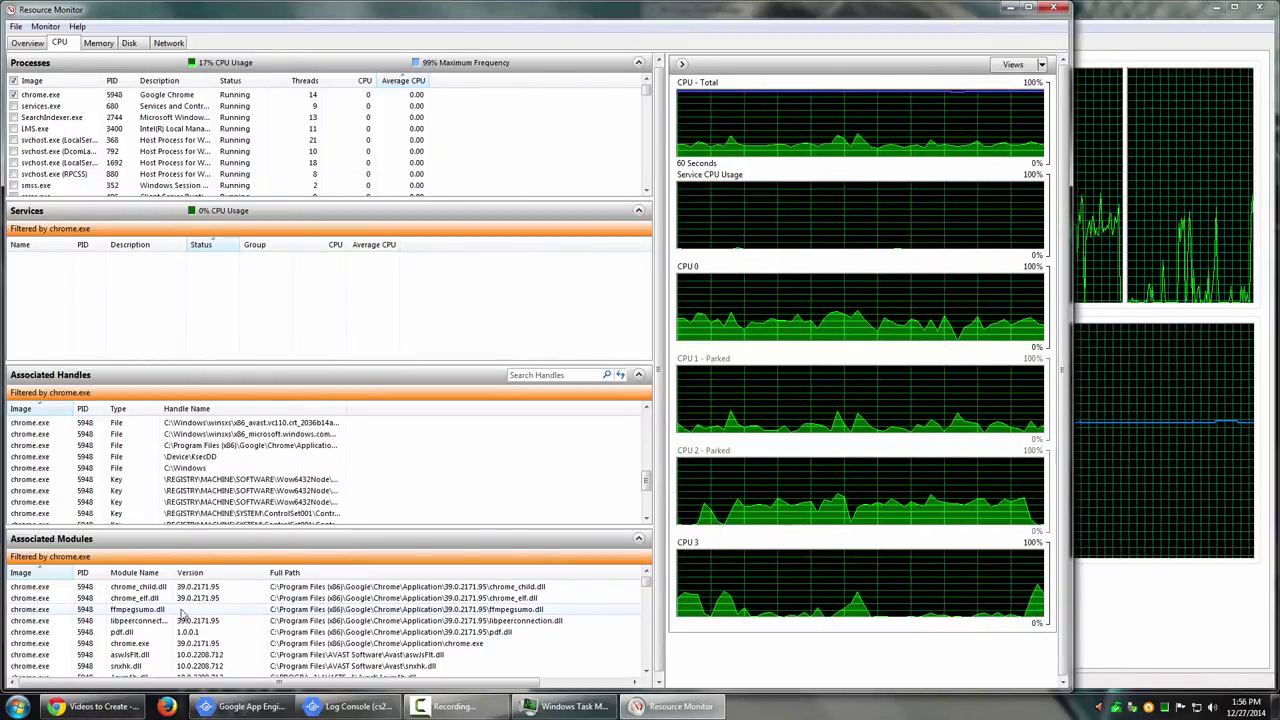
scroll(500, 110, up, 6)
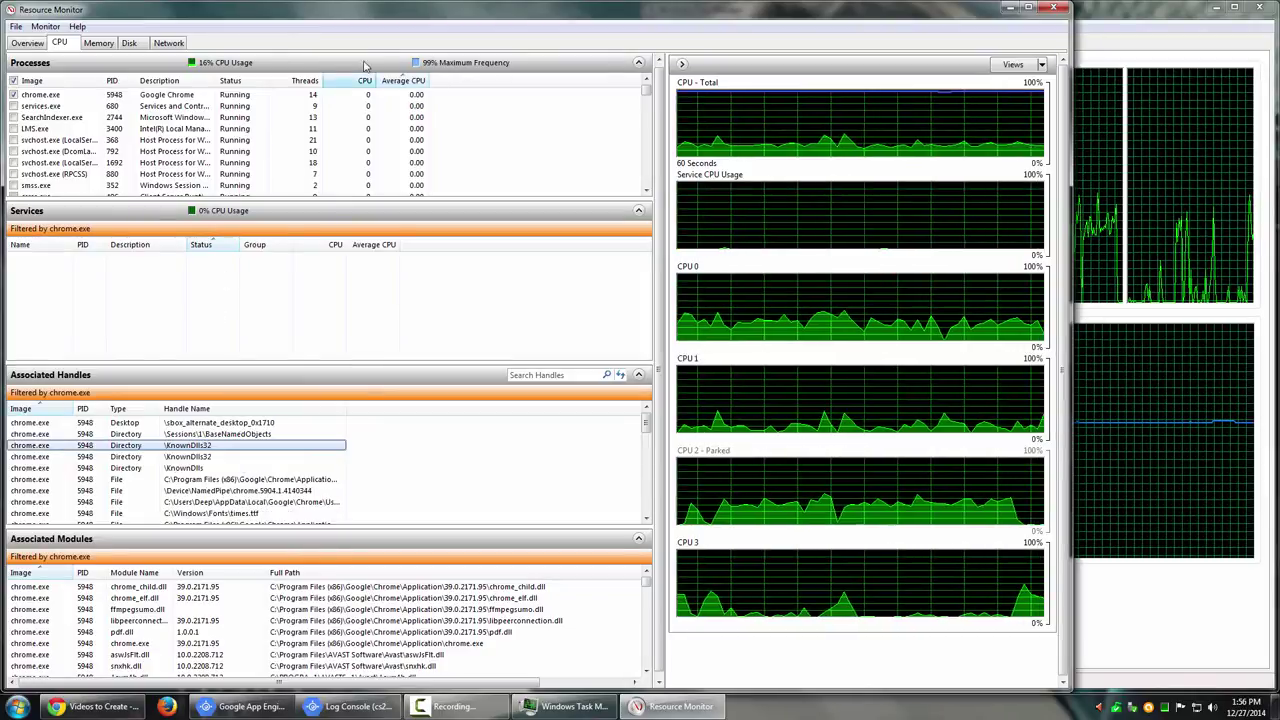
Step: Sort processes by highest Average CPU and switch the details filter from chrome.exe to System
click(416, 96)
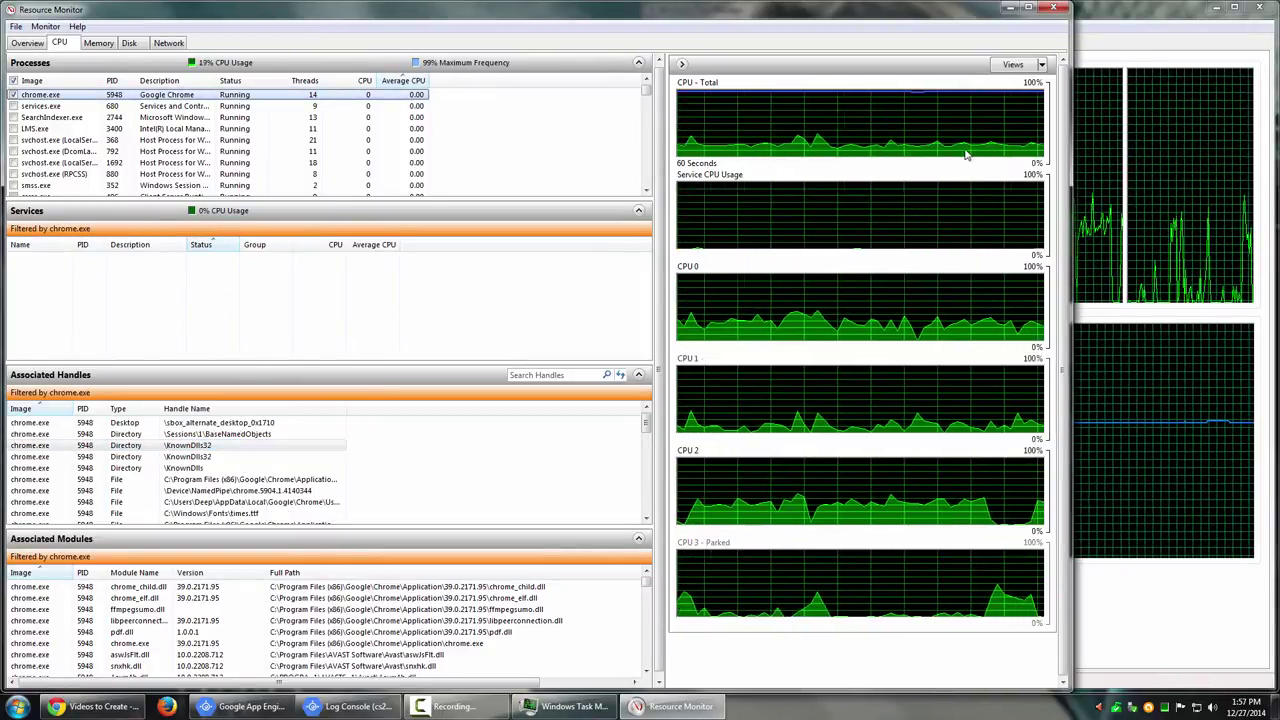
click(410, 81)
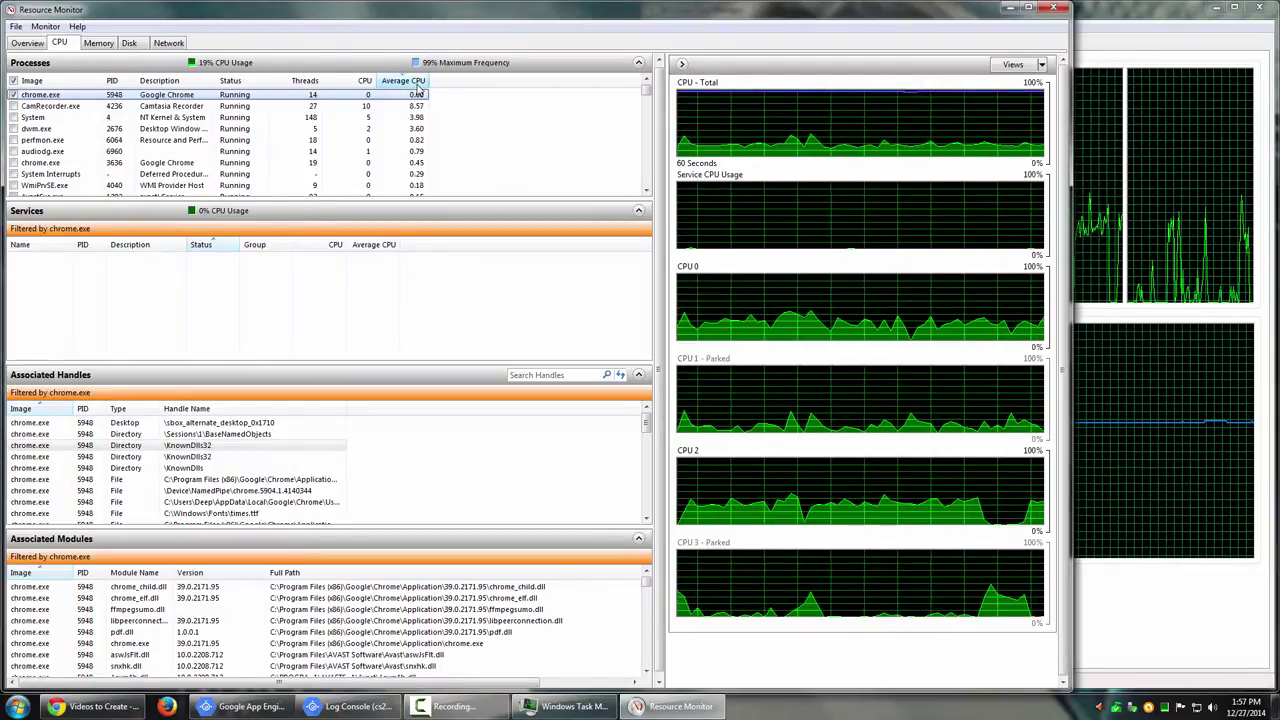
click(416, 106)
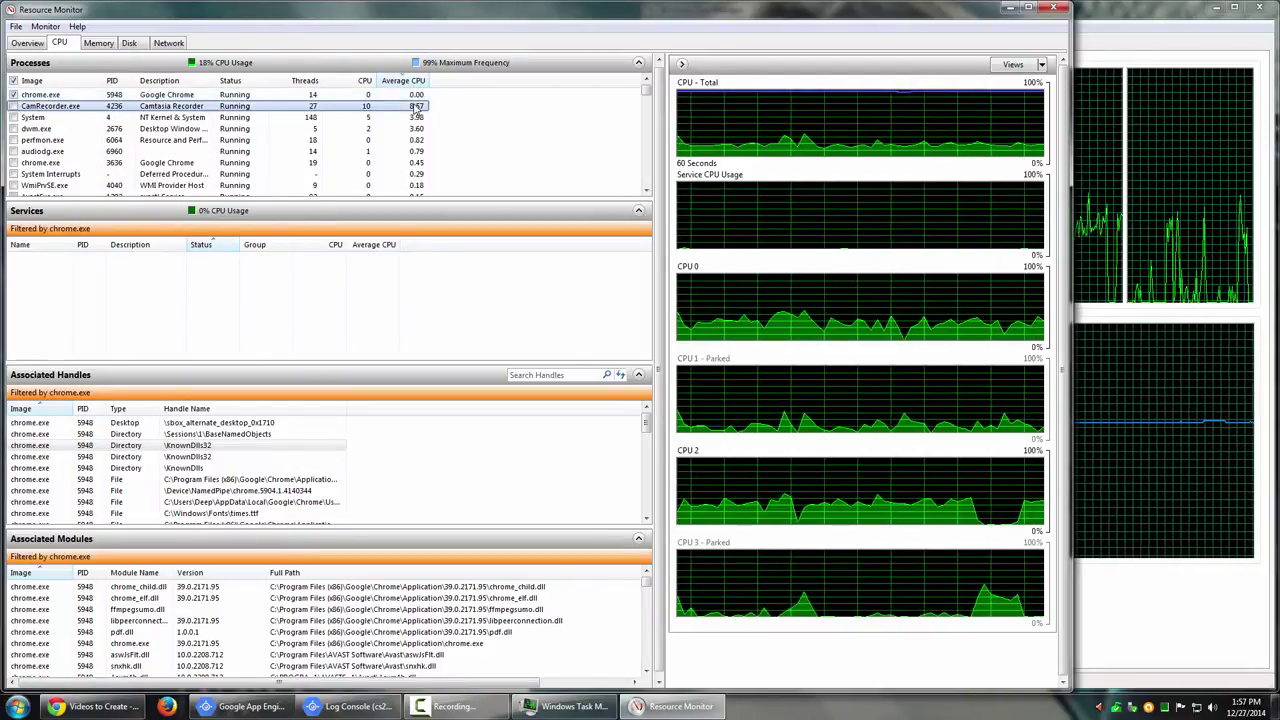
click(254, 116)
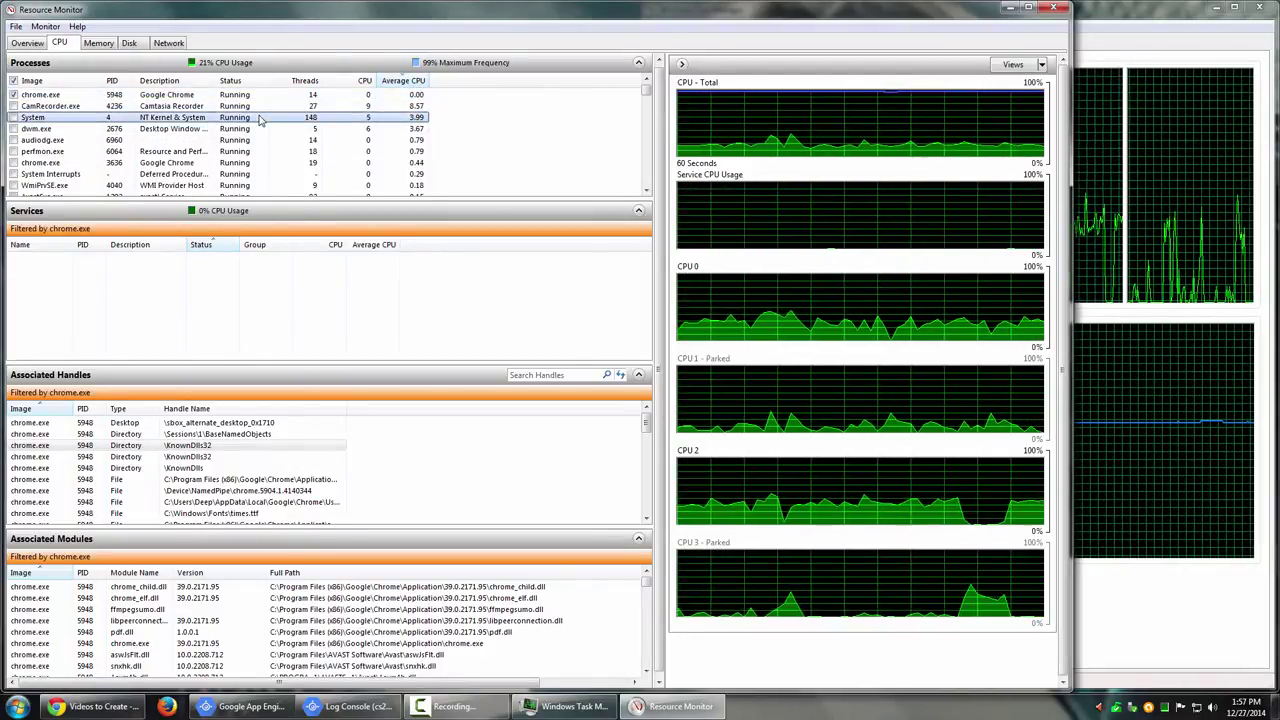
click(13, 94)
click(13, 107)
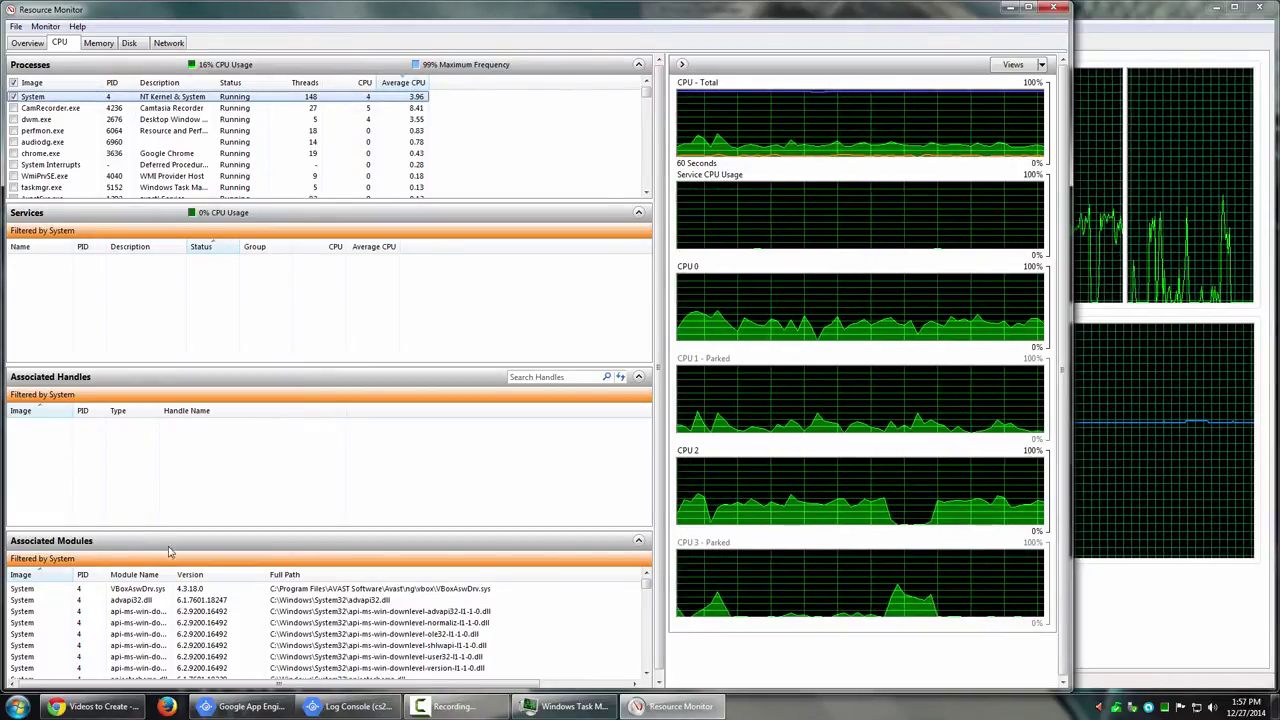
Step: Sort System's modules by Module Name, select umbus.sys, and show the Memory view
click(134, 573)
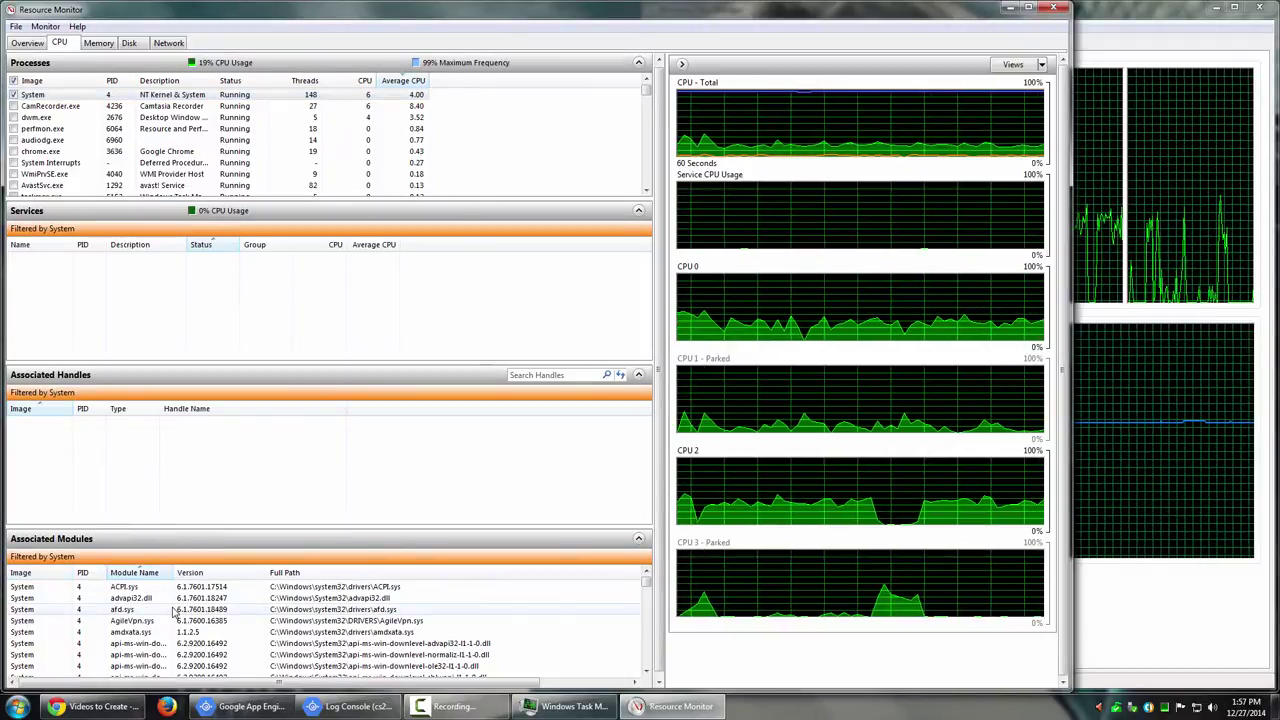
scroll(157, 640, down, 20)
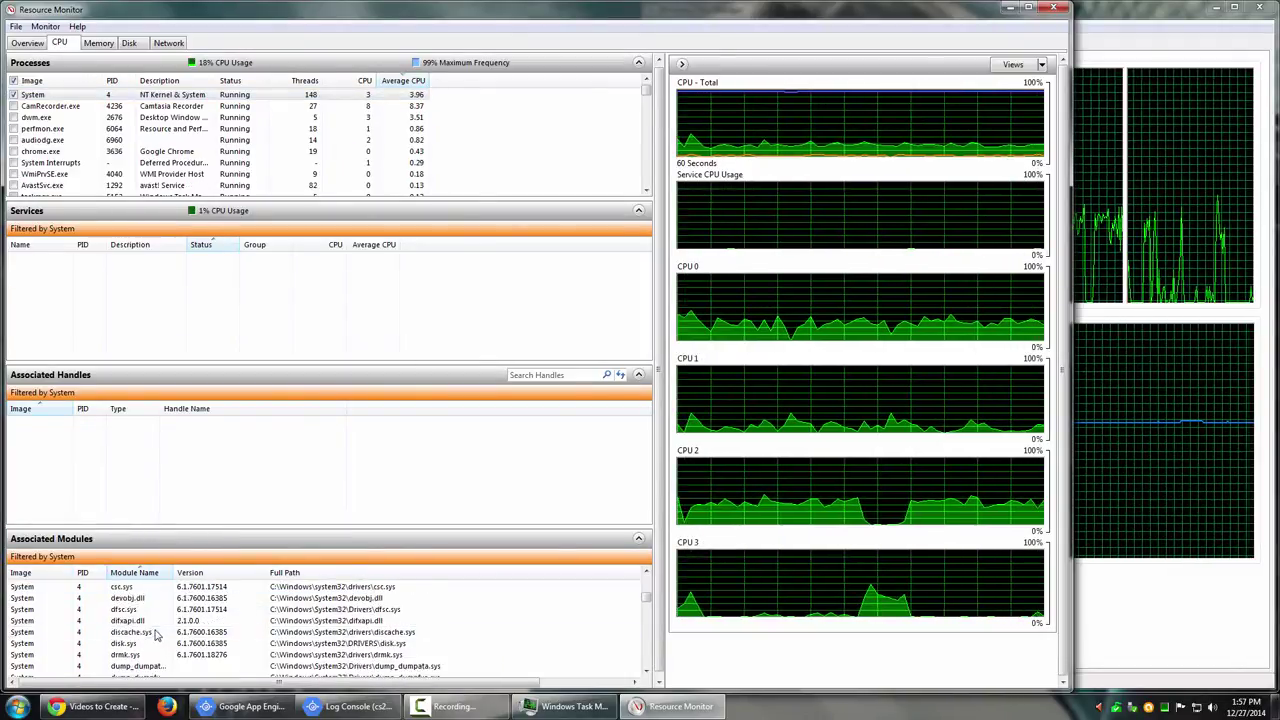
scroll(157, 632, down, 15)
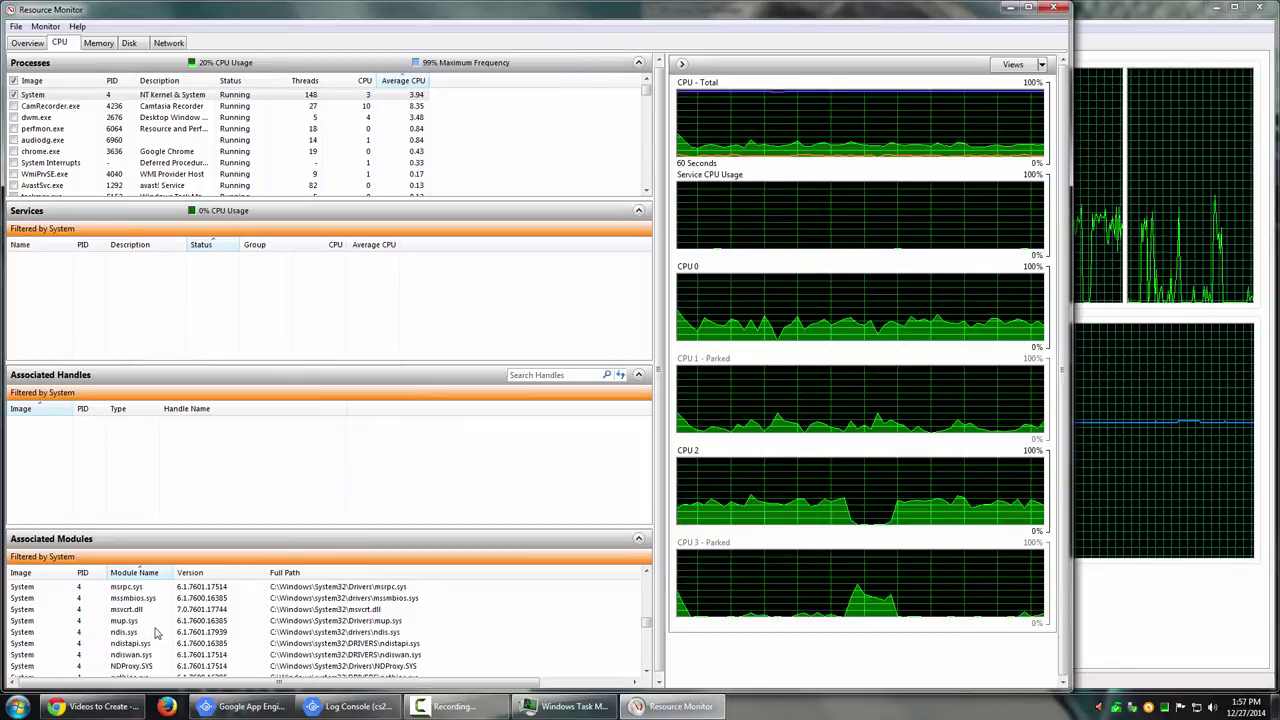
scroll(157, 632, down, 10)
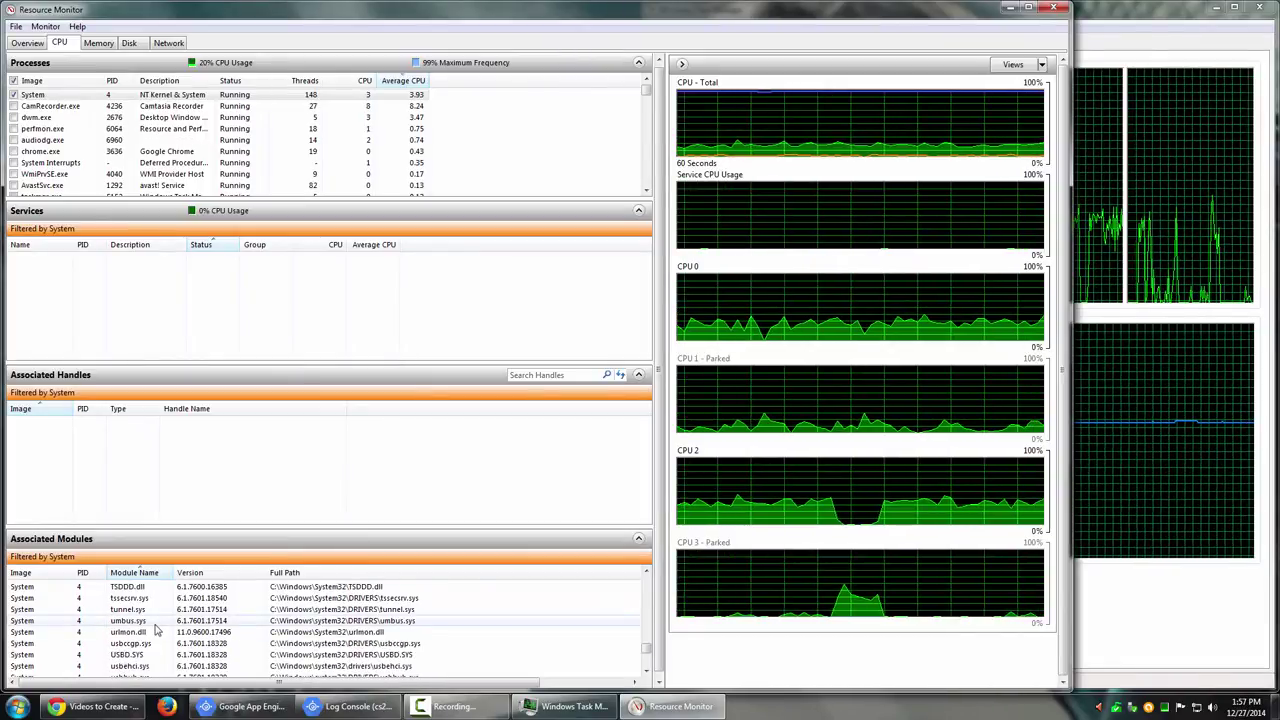
click(157, 621)
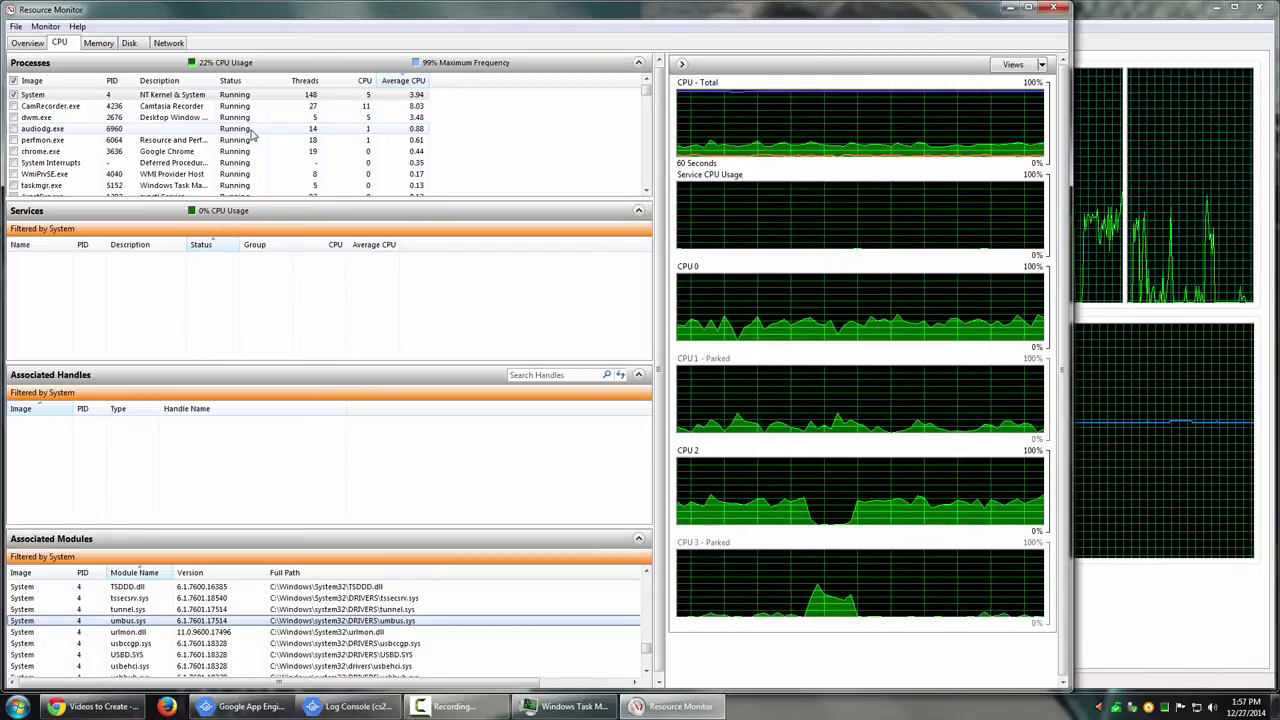
click(98, 43)
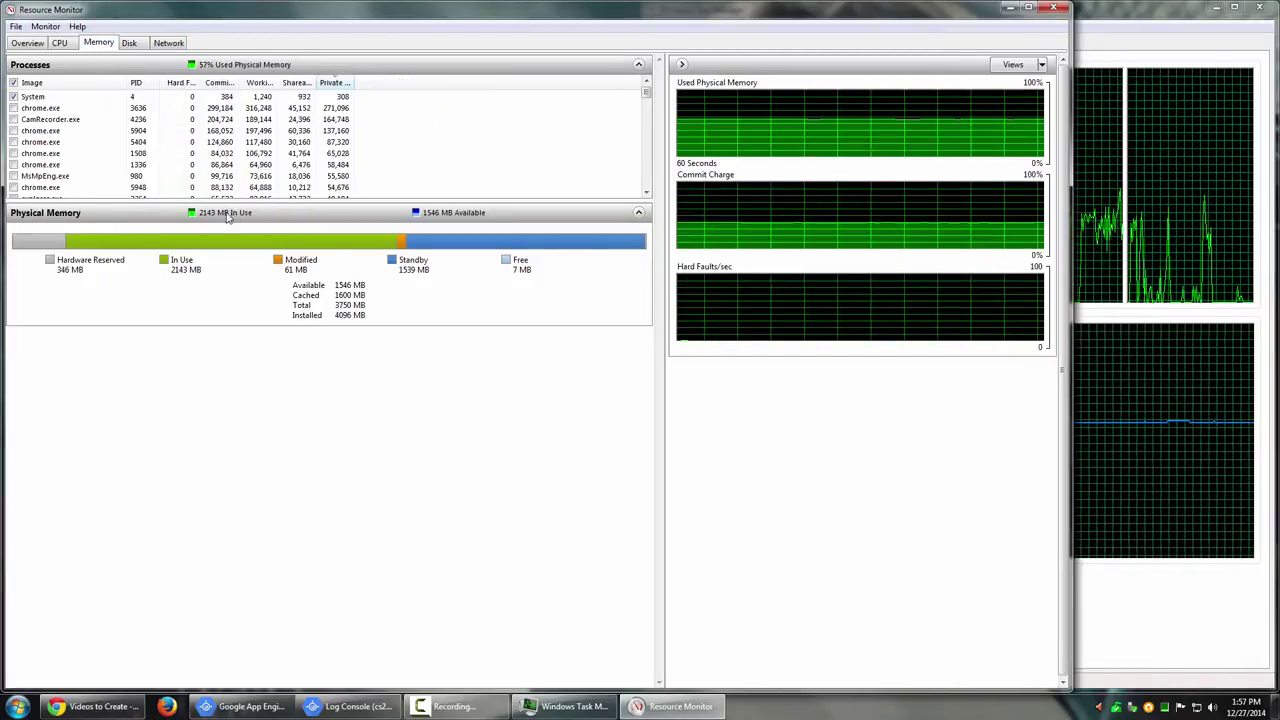
Step: Cycle through the Memory, Disk and Network views twice, finishing back on CPU
click(59, 43)
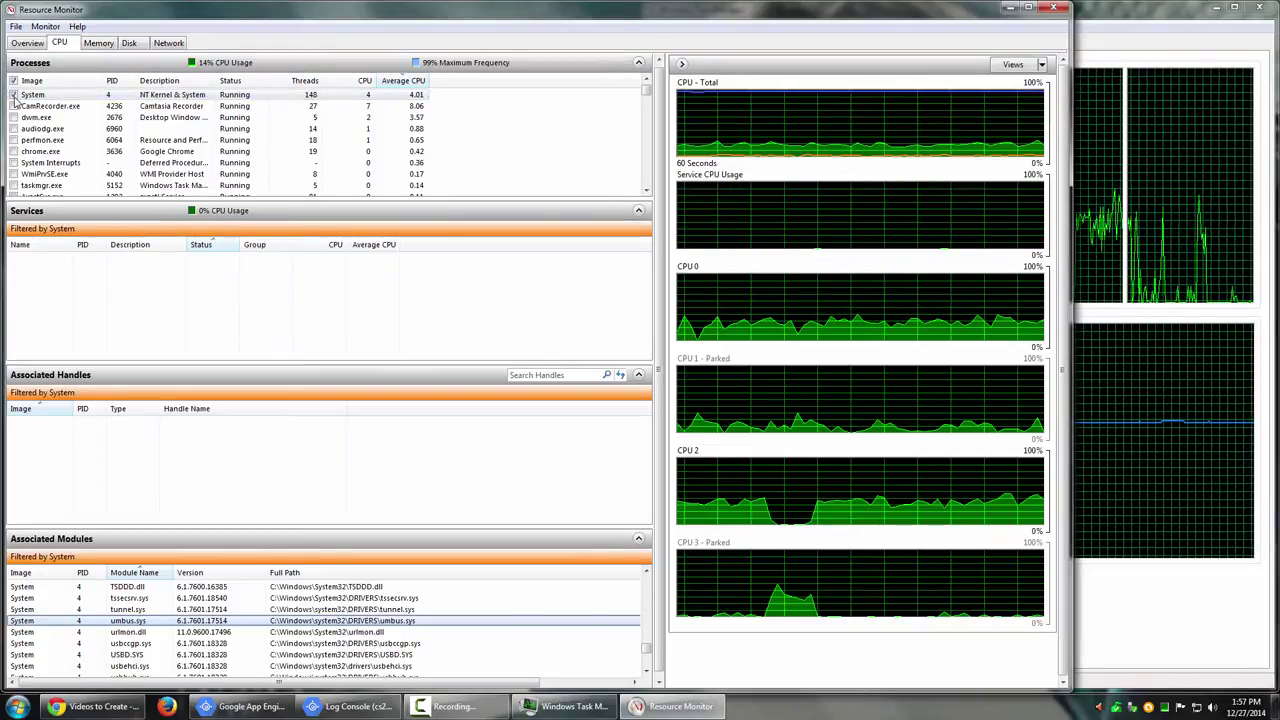
click(97, 43)
click(132, 44)
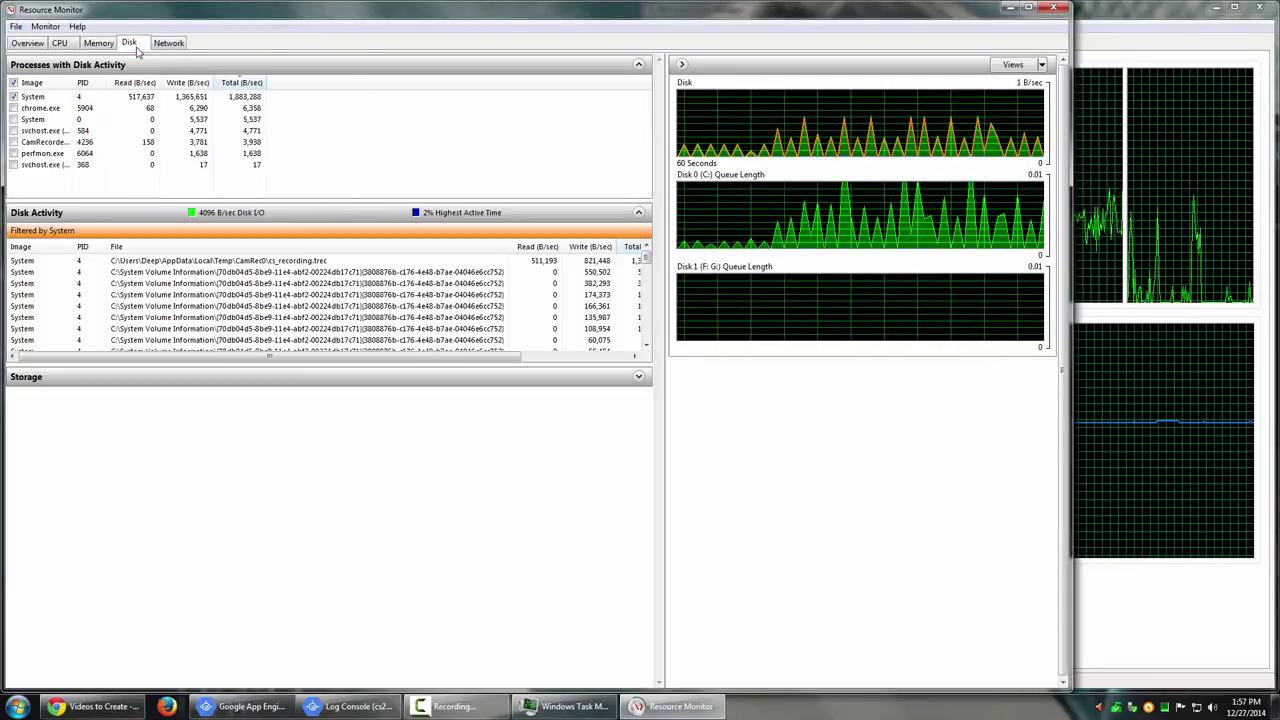
click(166, 45)
click(62, 43)
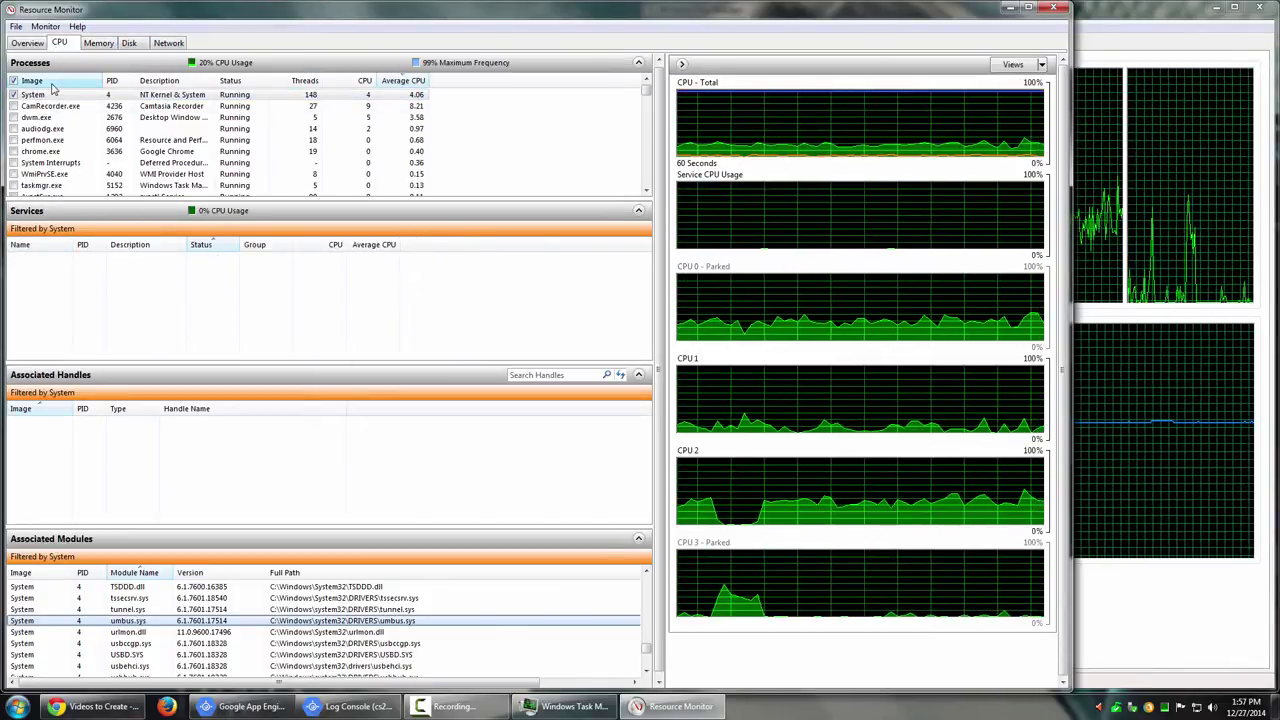
click(98, 43)
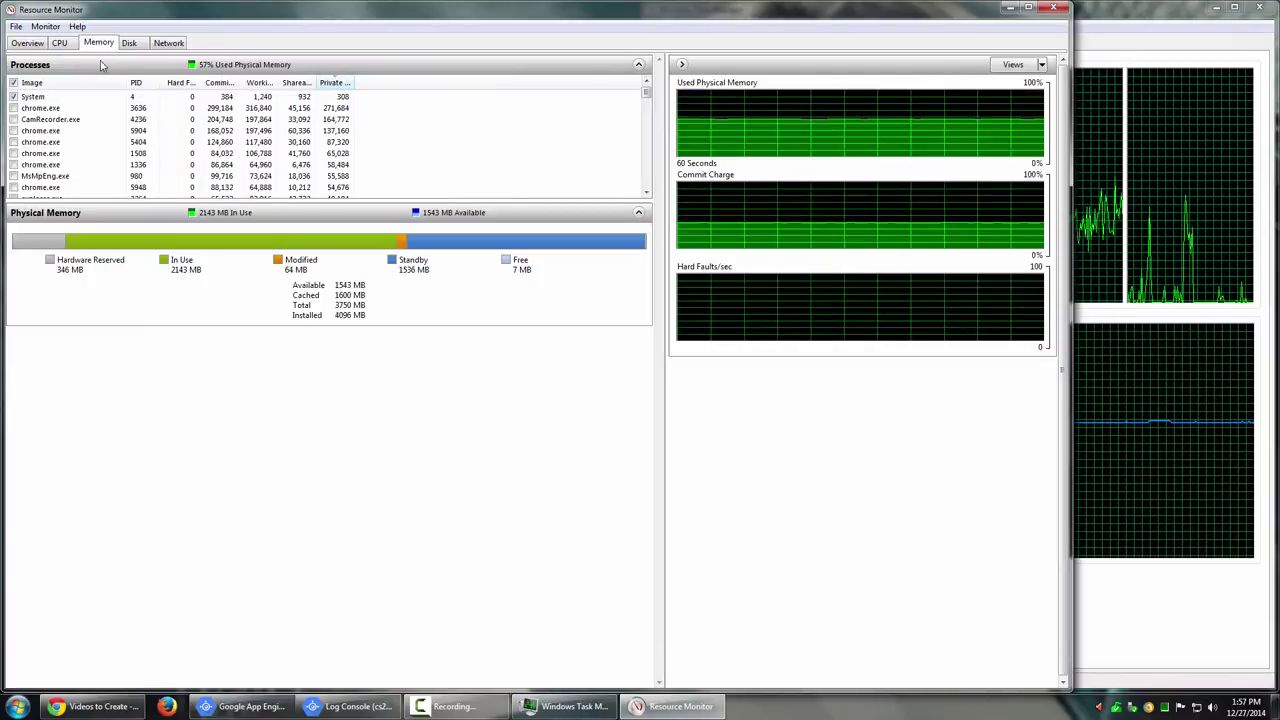
click(129, 45)
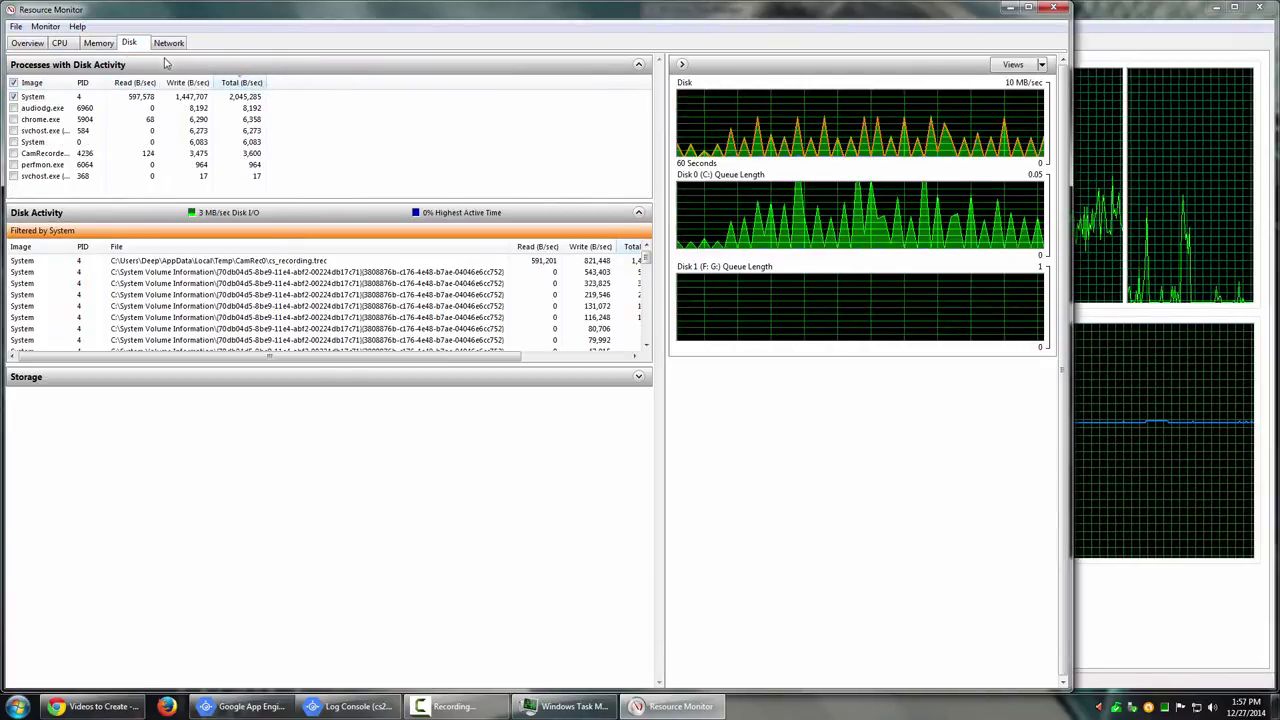
click(170, 46)
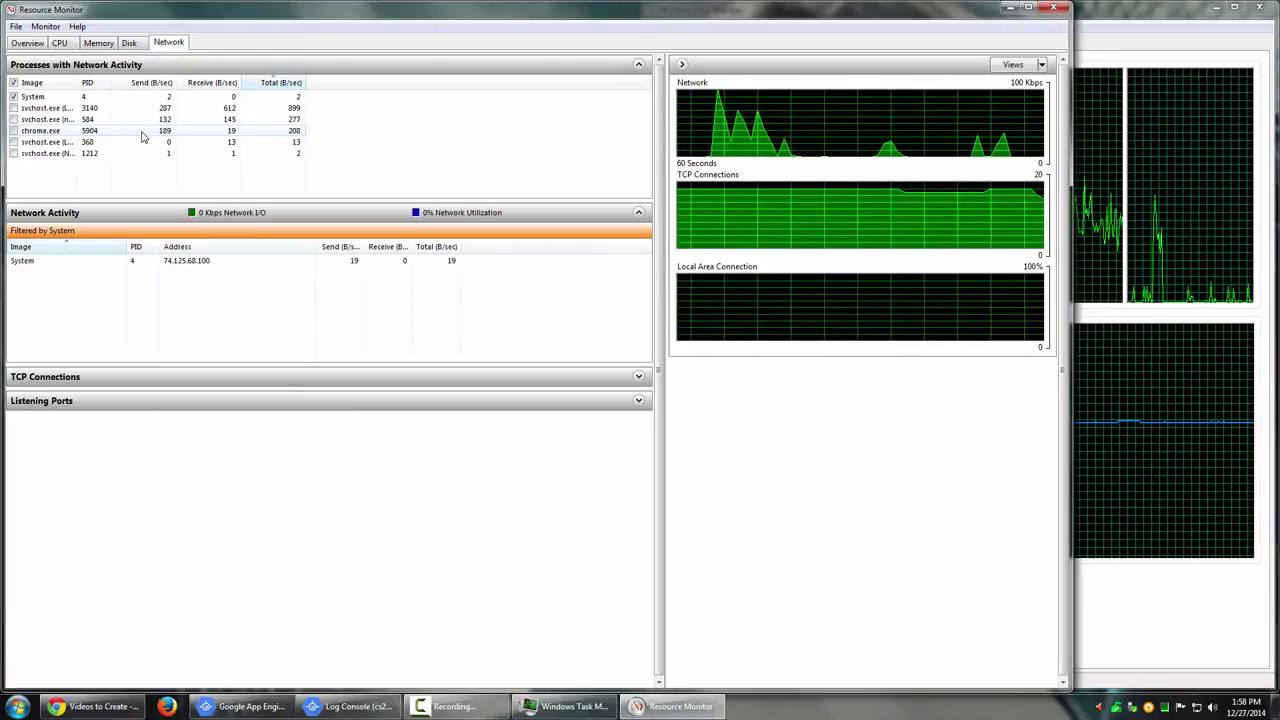
click(60, 45)
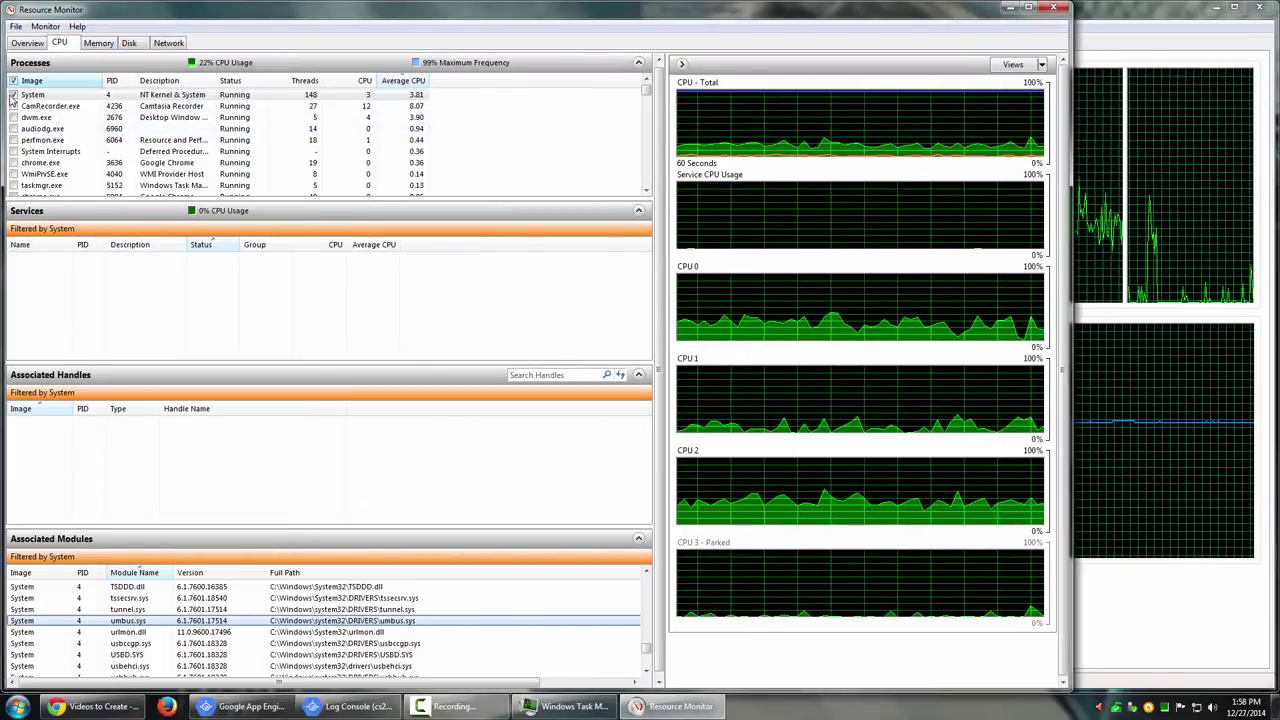
Step: Swap the details filter from System to chrome.exe, select its row, and show Memory usage
click(13, 94)
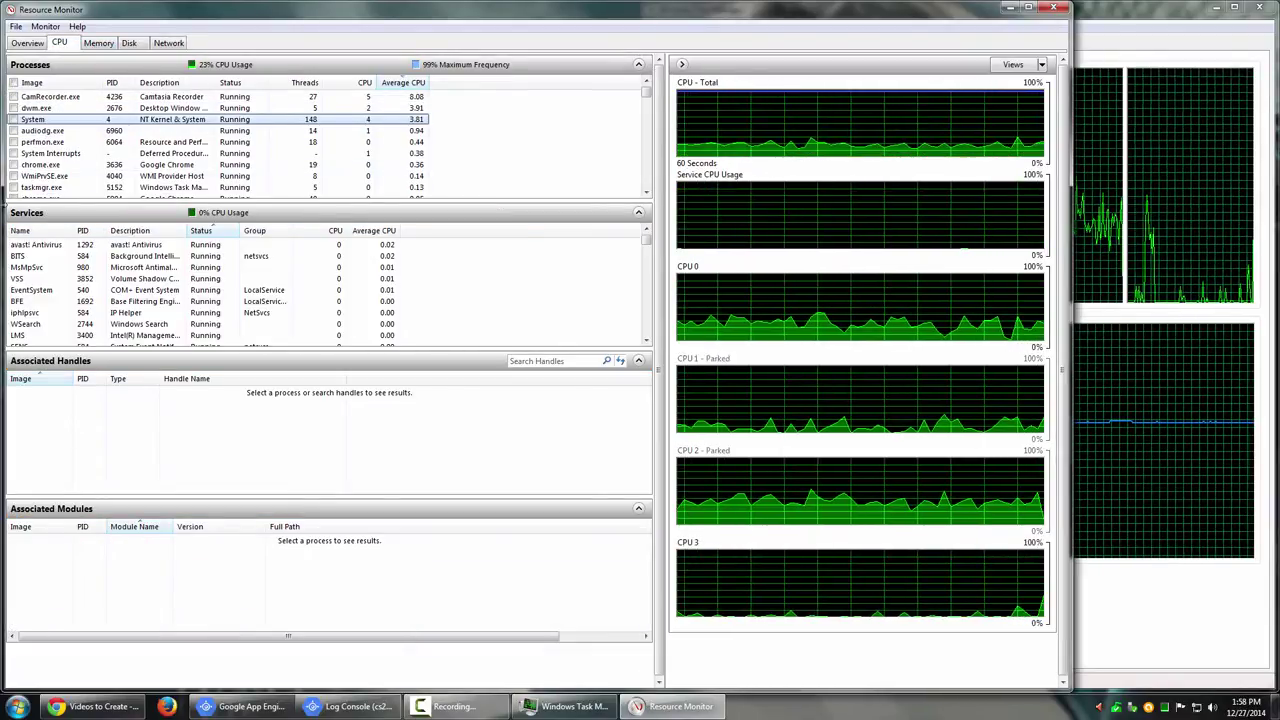
click(13, 165)
click(98, 43)
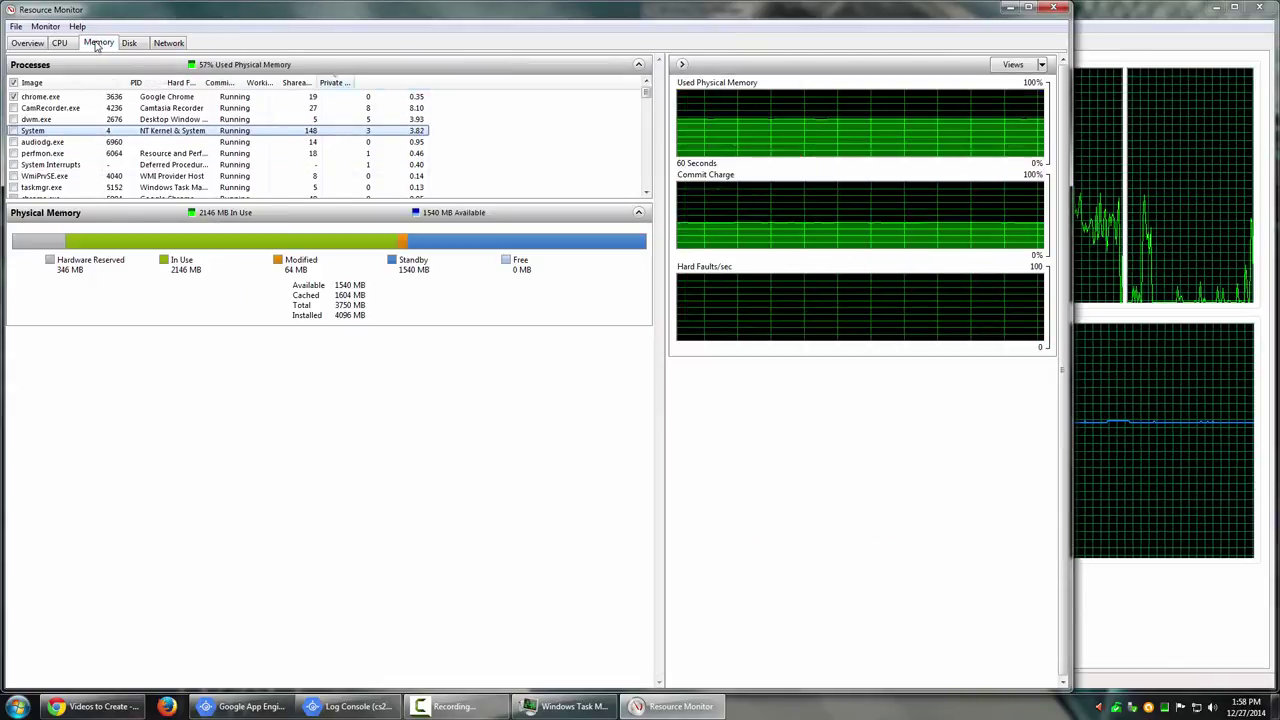
click(59, 43)
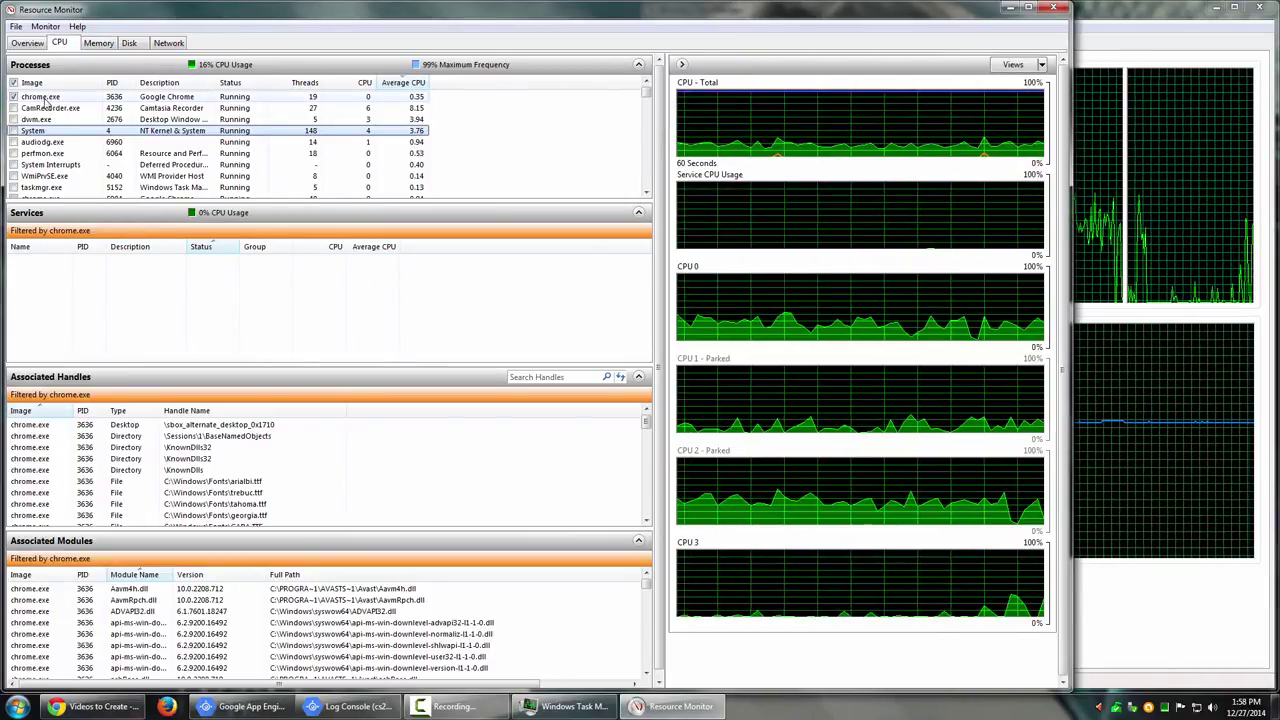
click(425, 98)
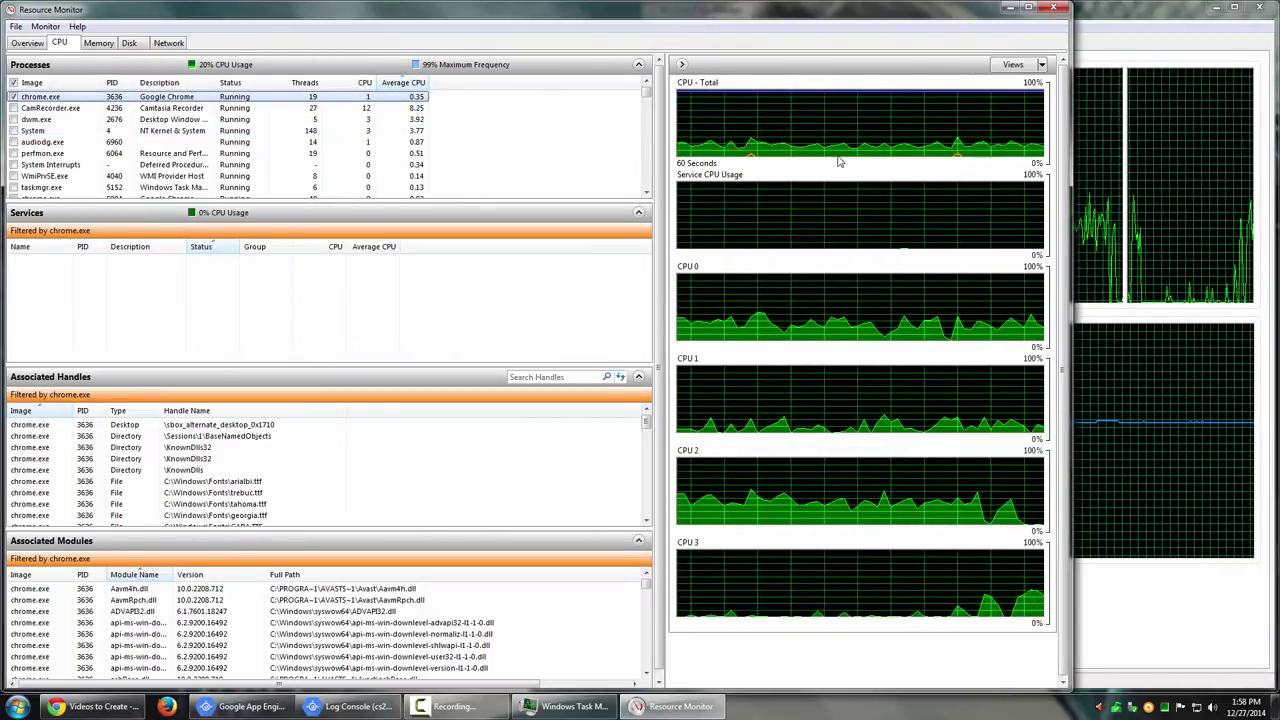
click(98, 42)
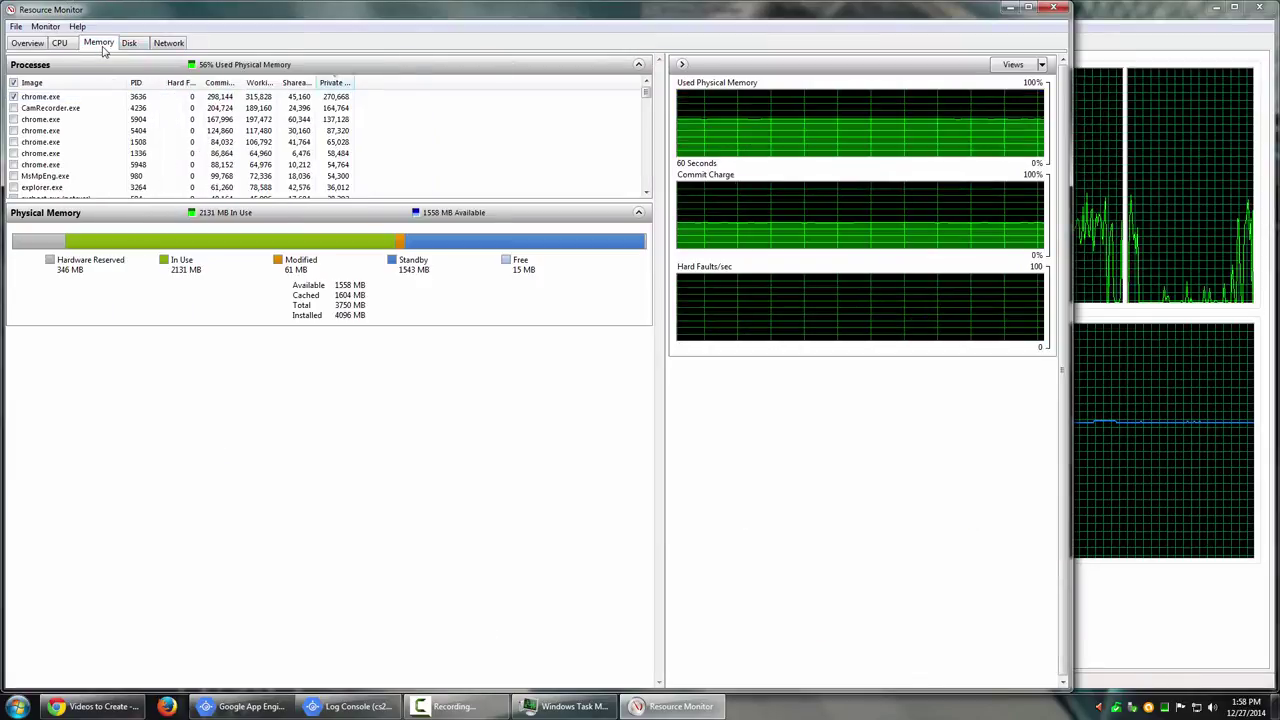
Step: Widen the Working Set, Shareable and Commit columns, and view chrome.exe's context menu without acting
click(349, 97)
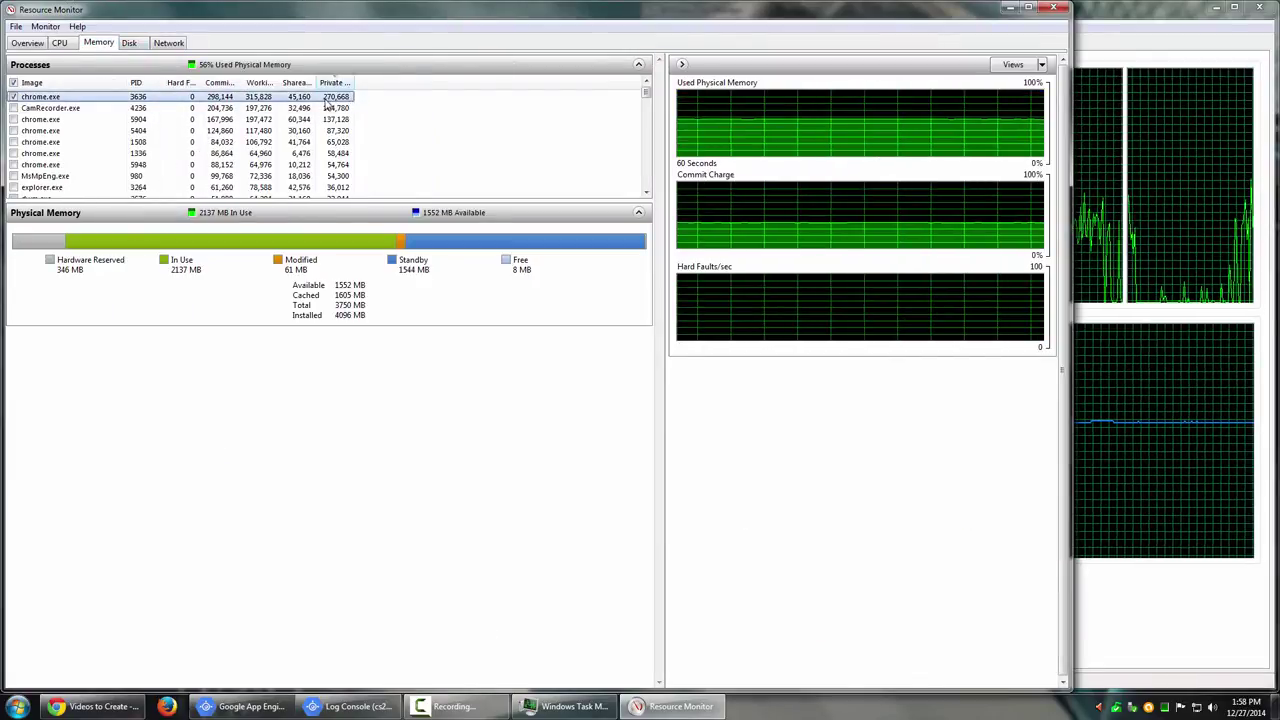
mouse_move(313, 82)
mouse_down()
mouse_move(335, 82)
mouse_move(316, 82)
mouse_up()
drag(238, 82, 276, 82)
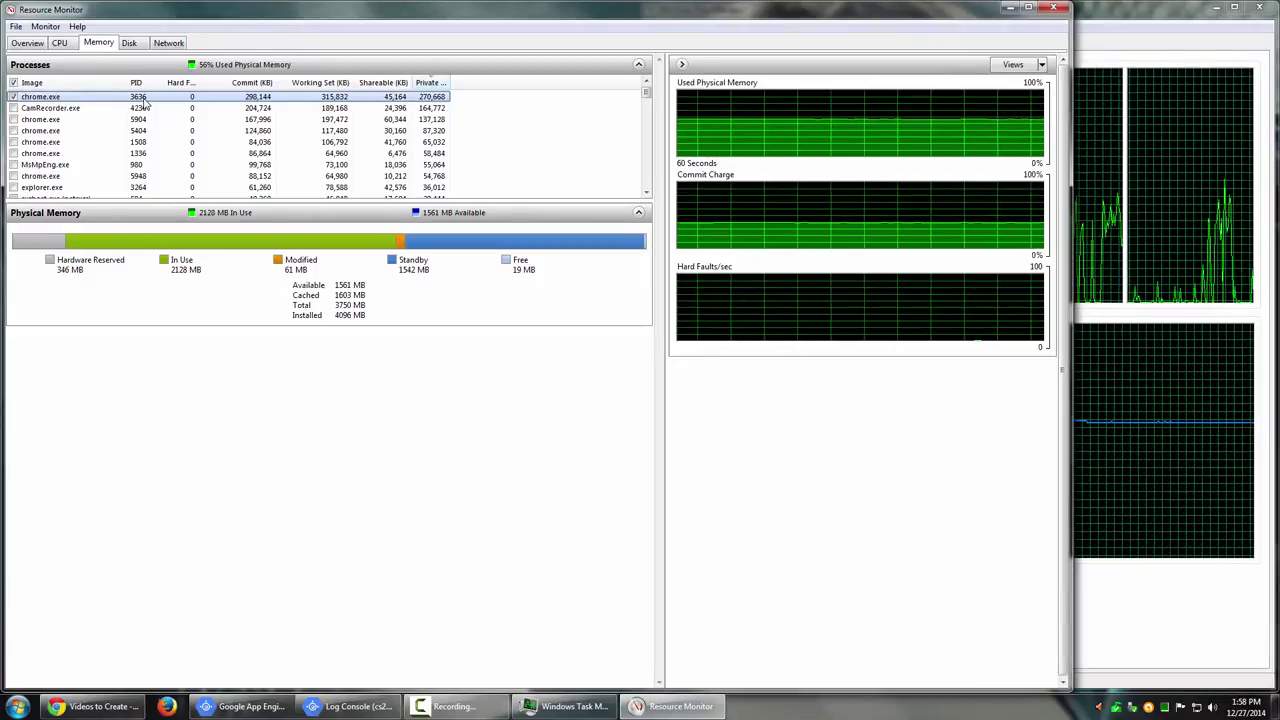
right_click(144, 101)
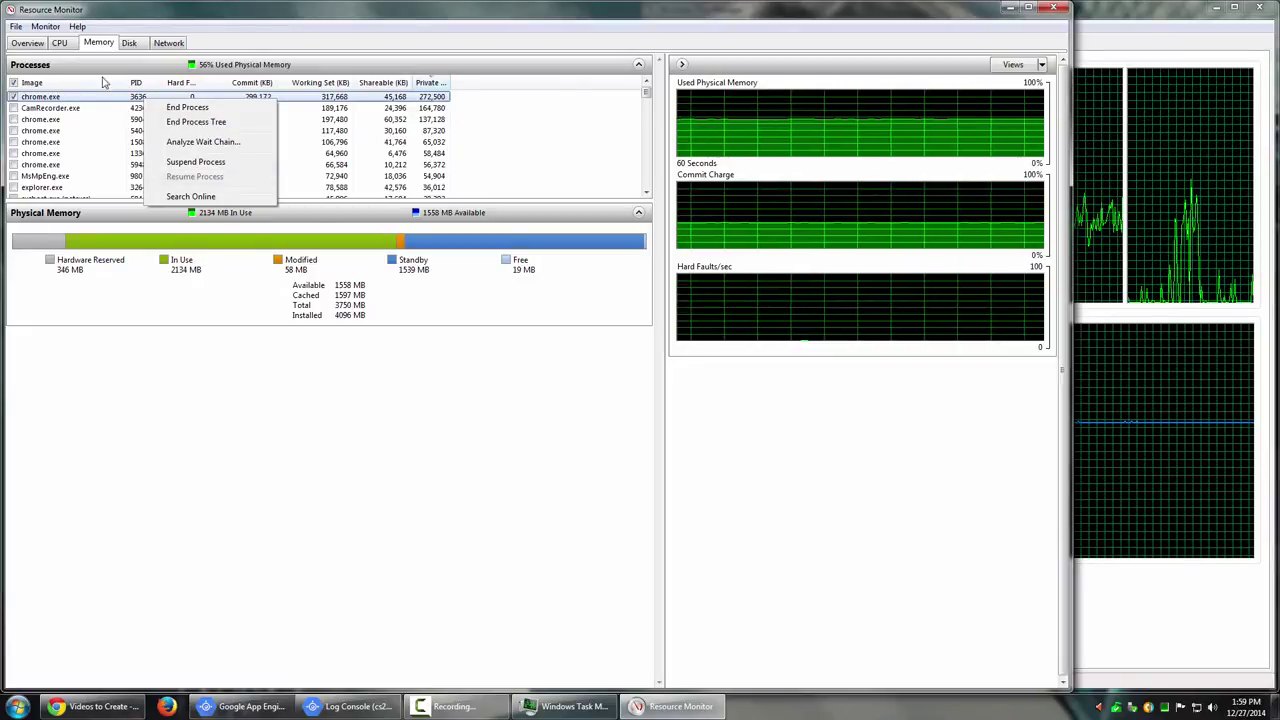
click(112, 120)
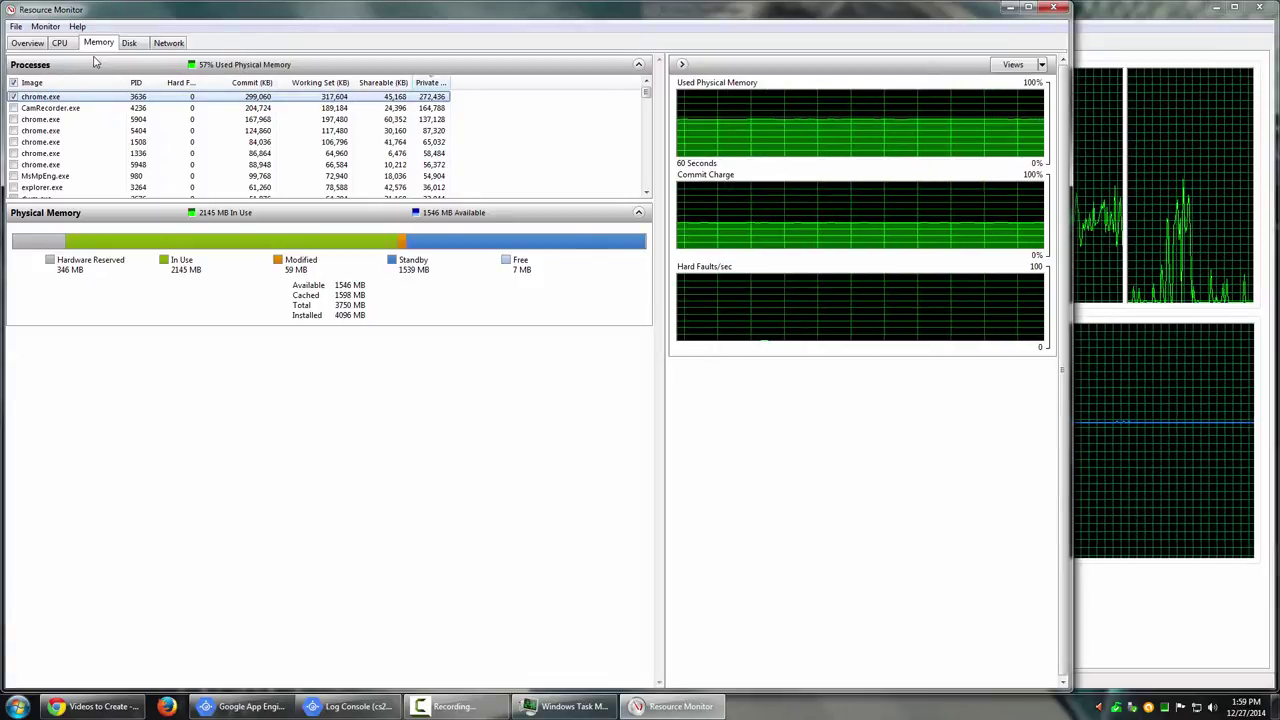
Step: On the Disk view, tick System so it is filtered alongside chrome.exe
click(127, 43)
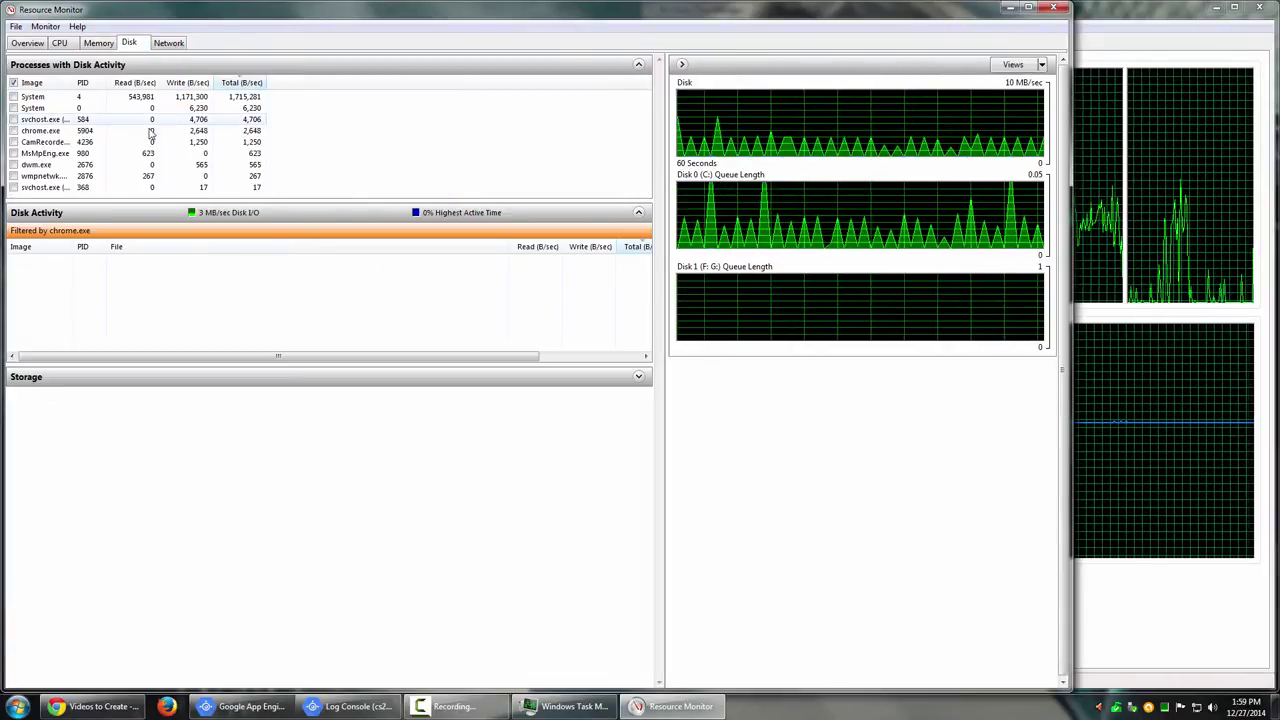
click(100, 44)
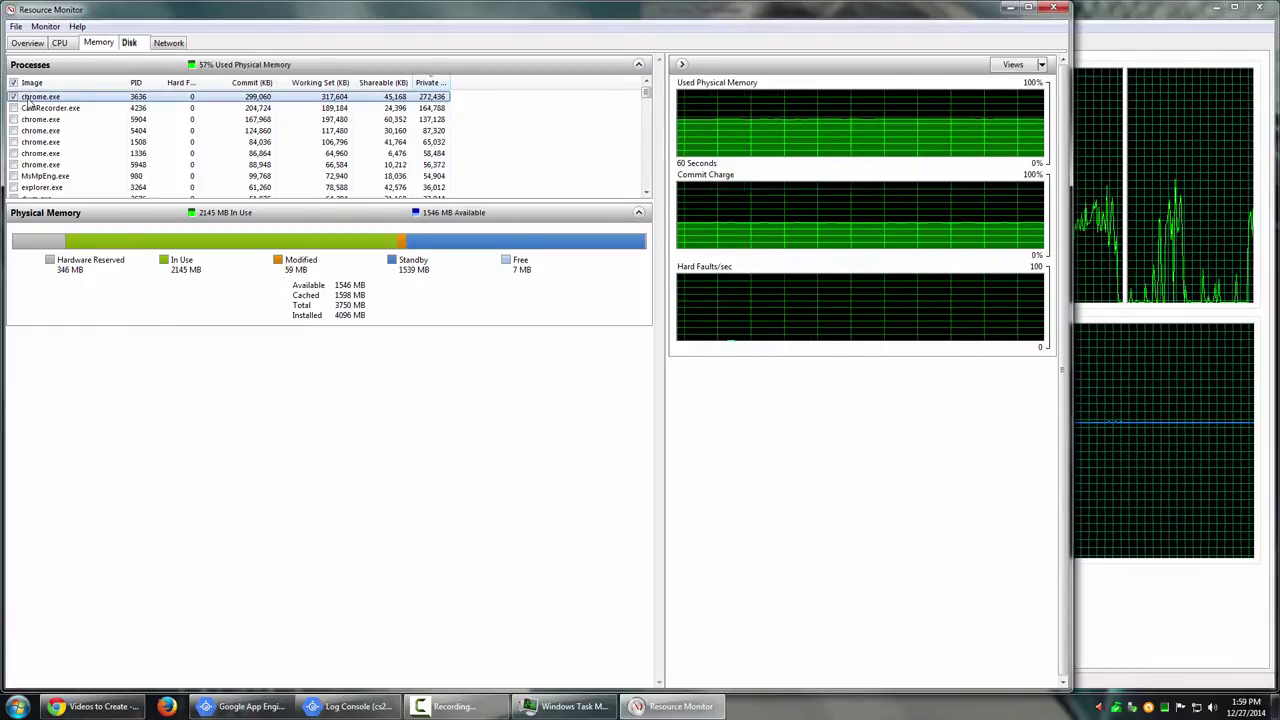
click(133, 43)
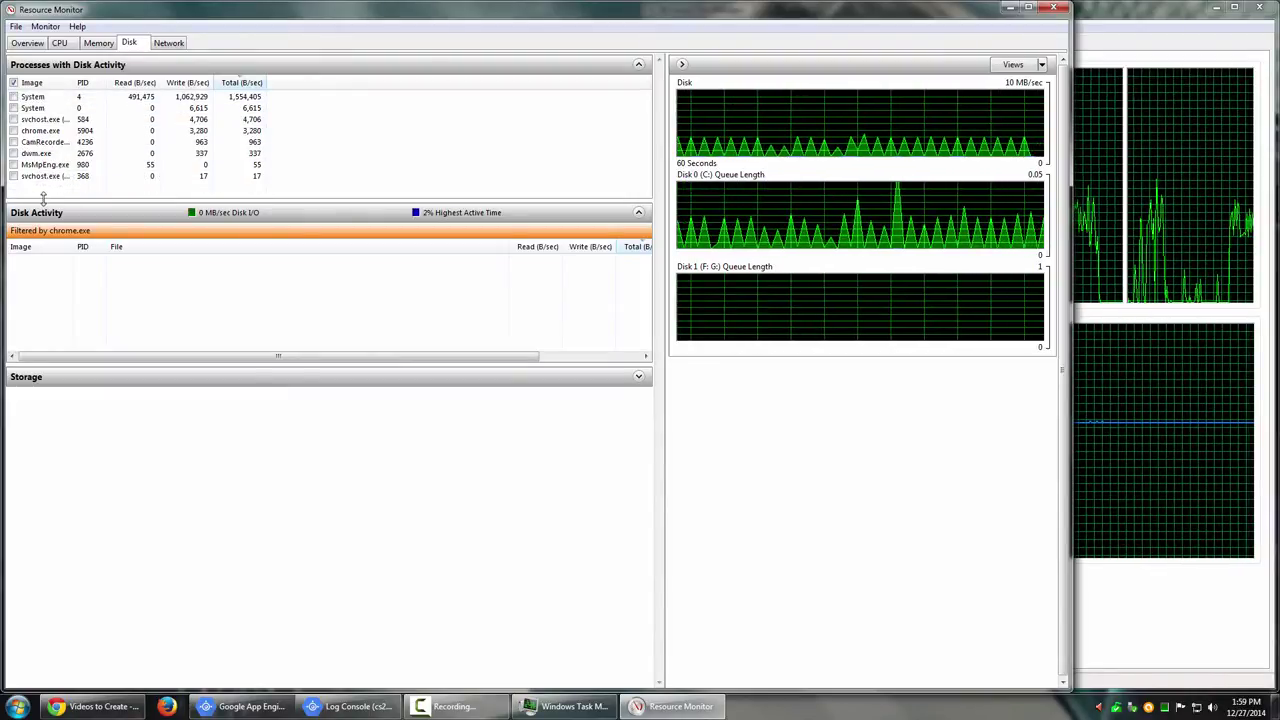
click(13, 96)
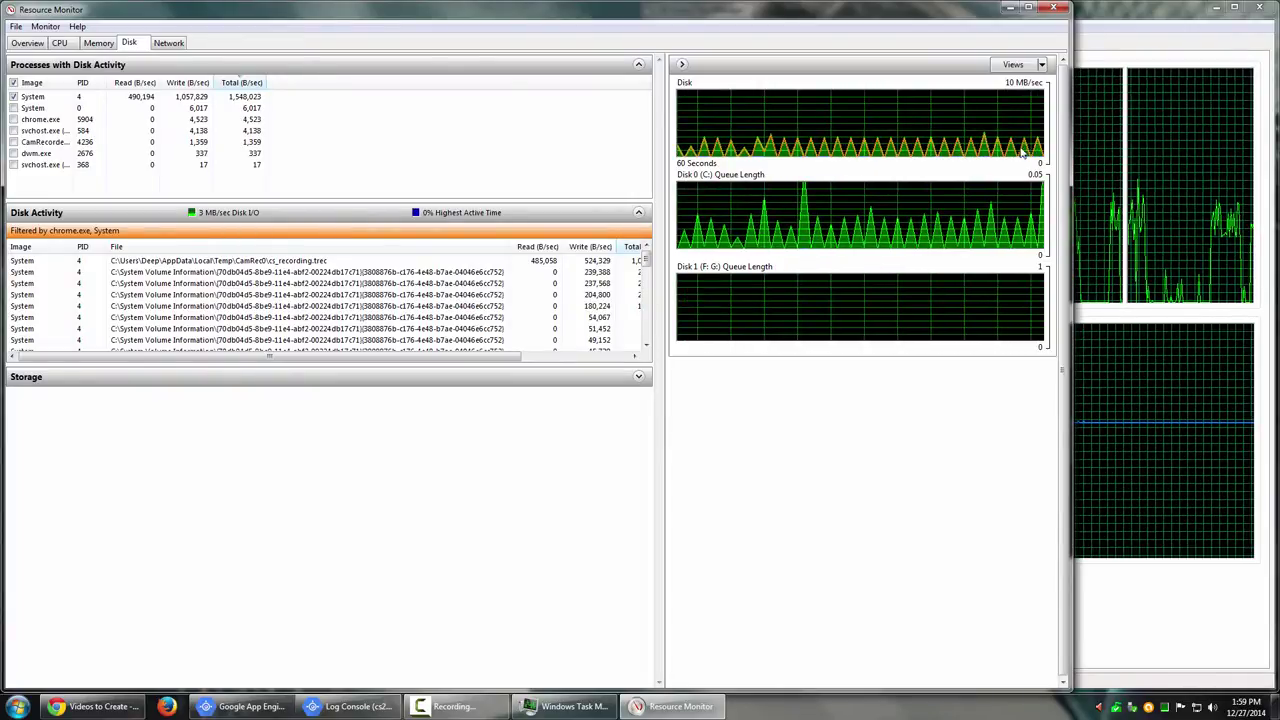
Step: Toggle the System entries in the disk filter, ending with only chrome.exe filtered
click(13, 96)
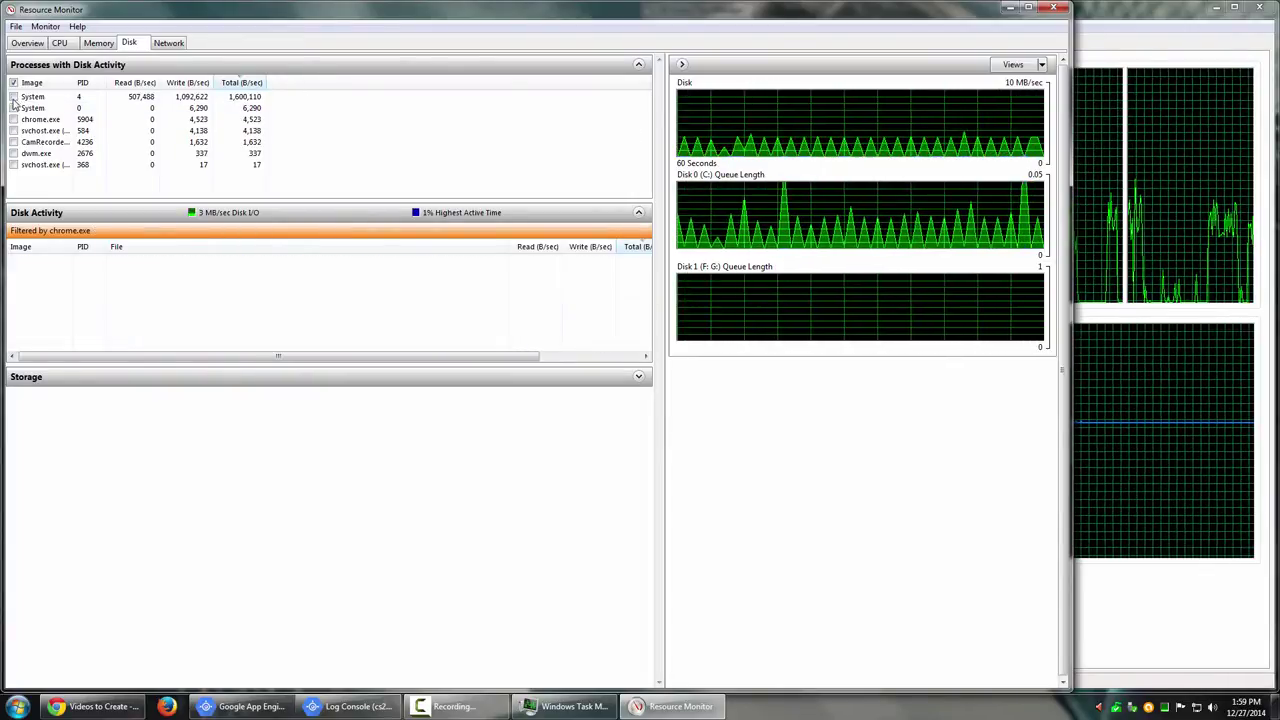
click(13, 108)
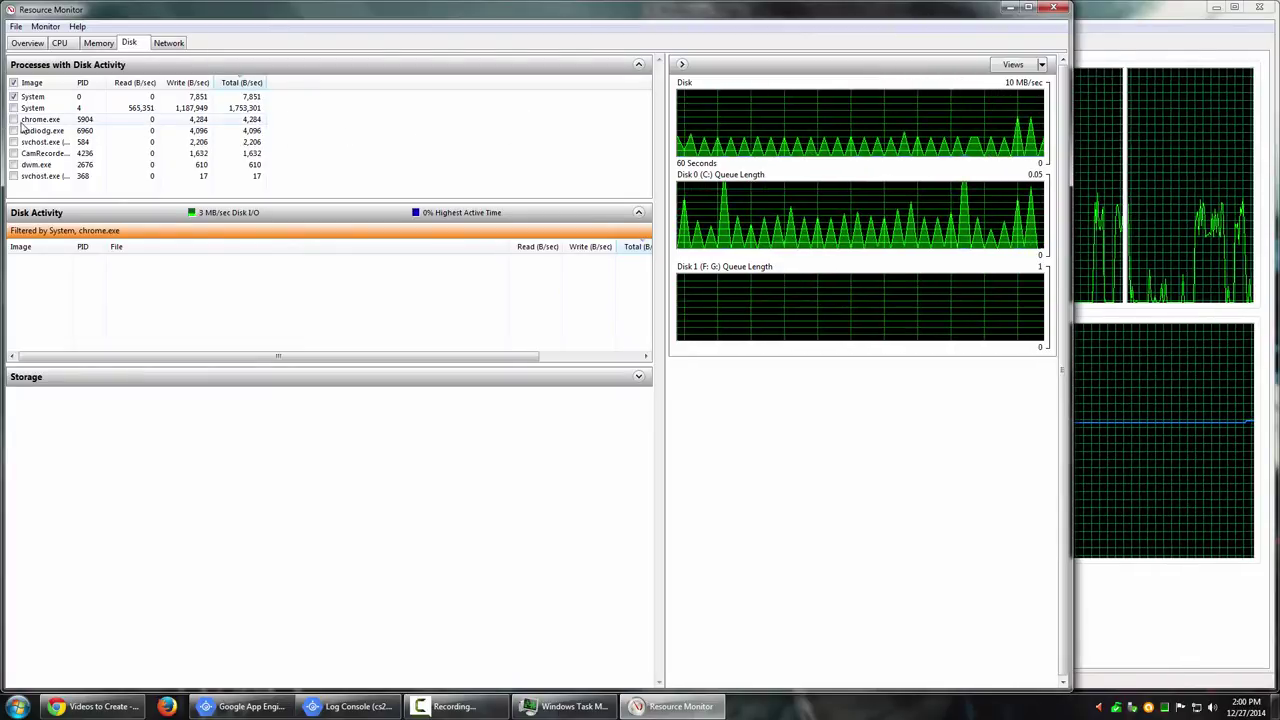
click(13, 119)
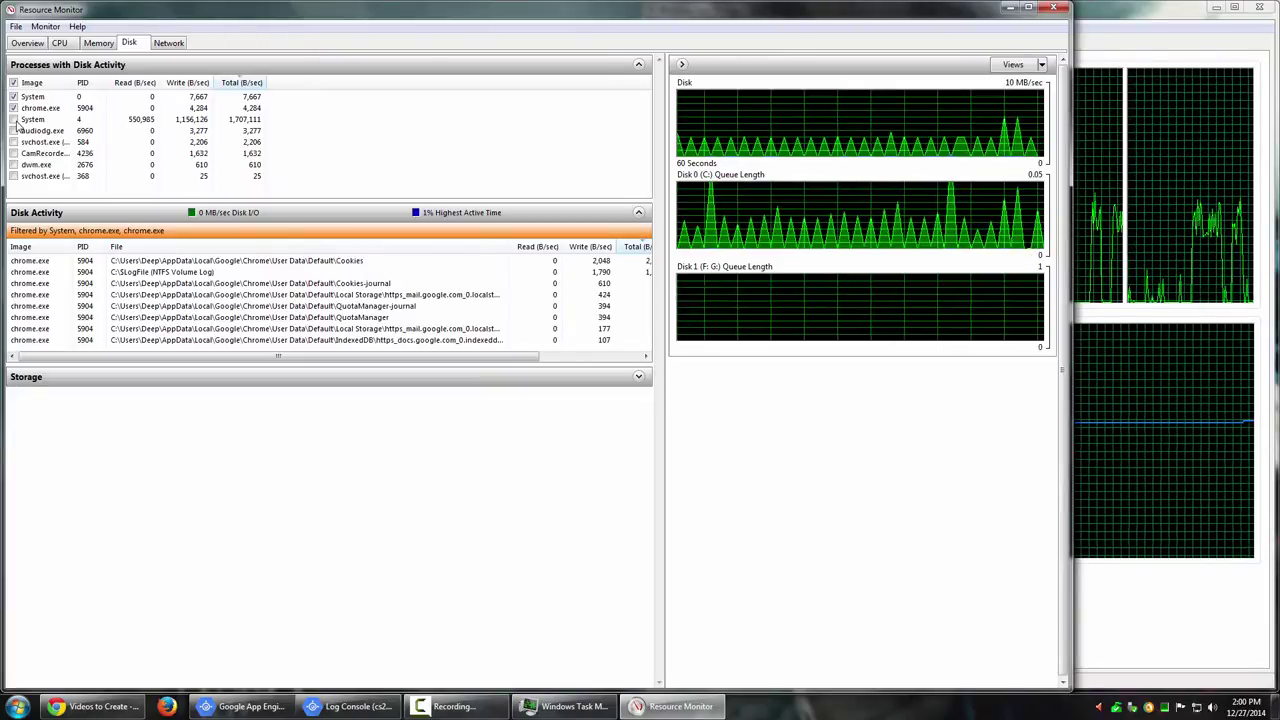
click(13, 96)
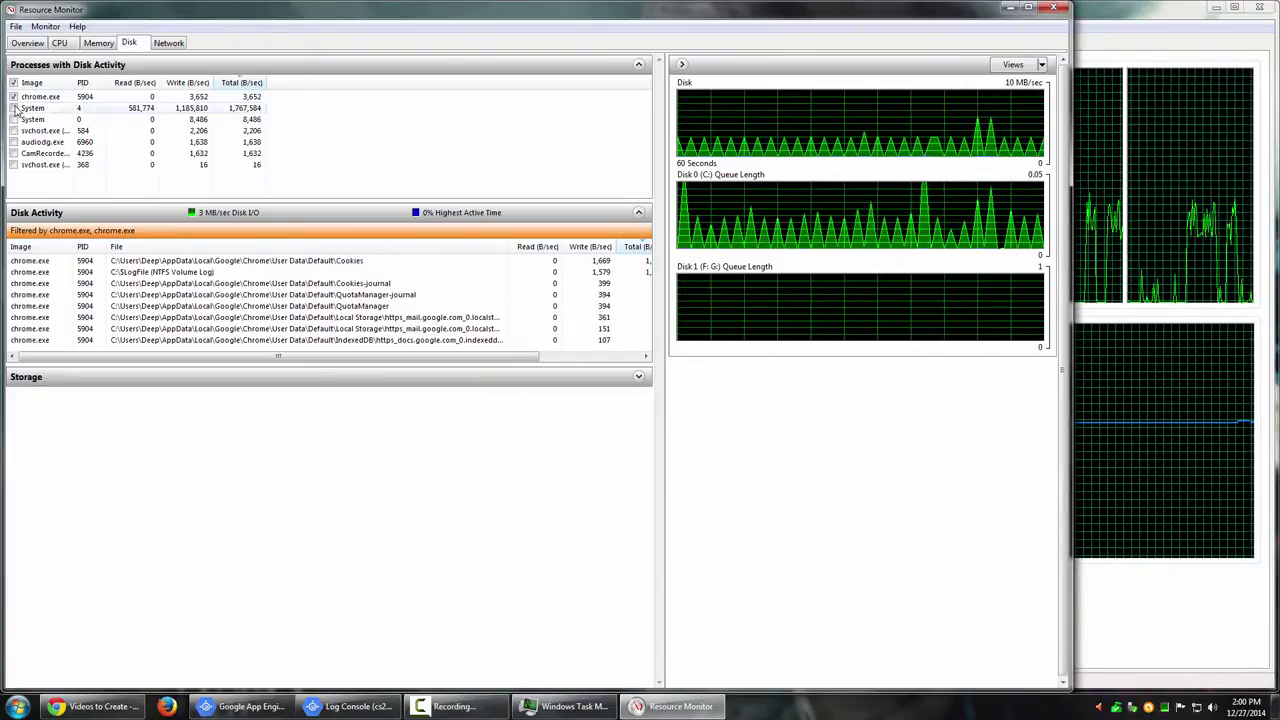
click(13, 107)
click(13, 96)
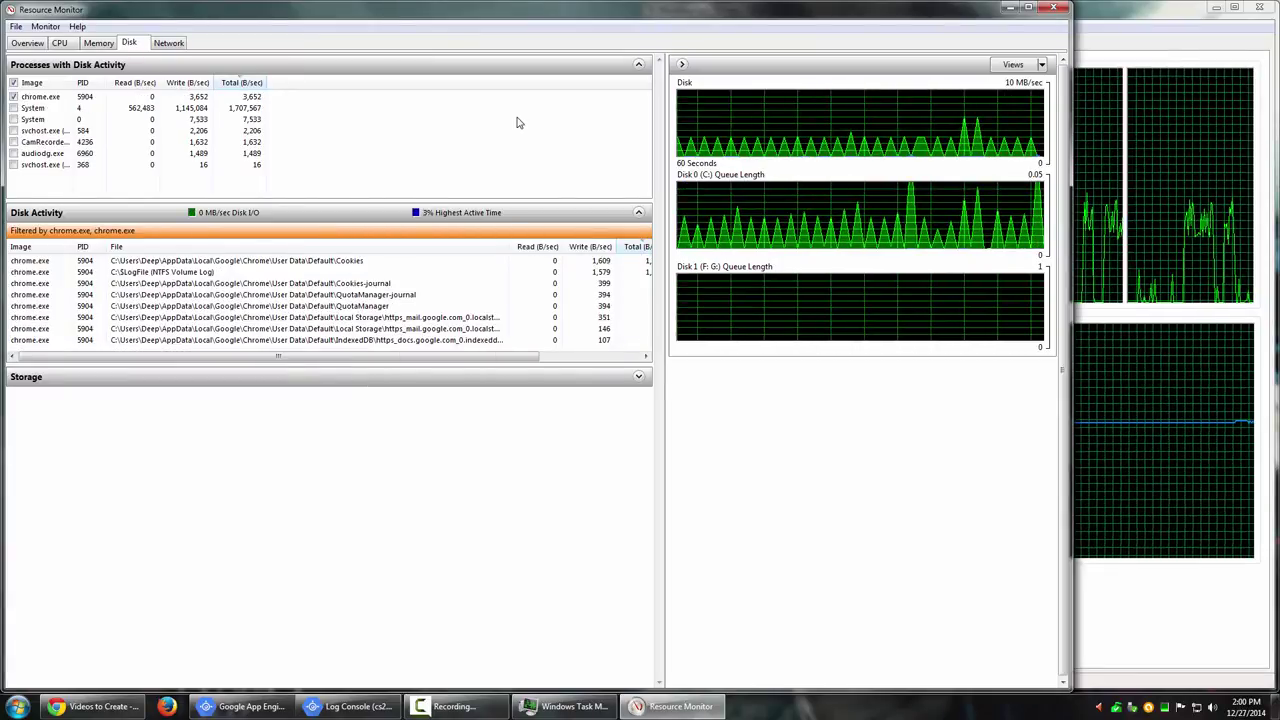
click(13, 107)
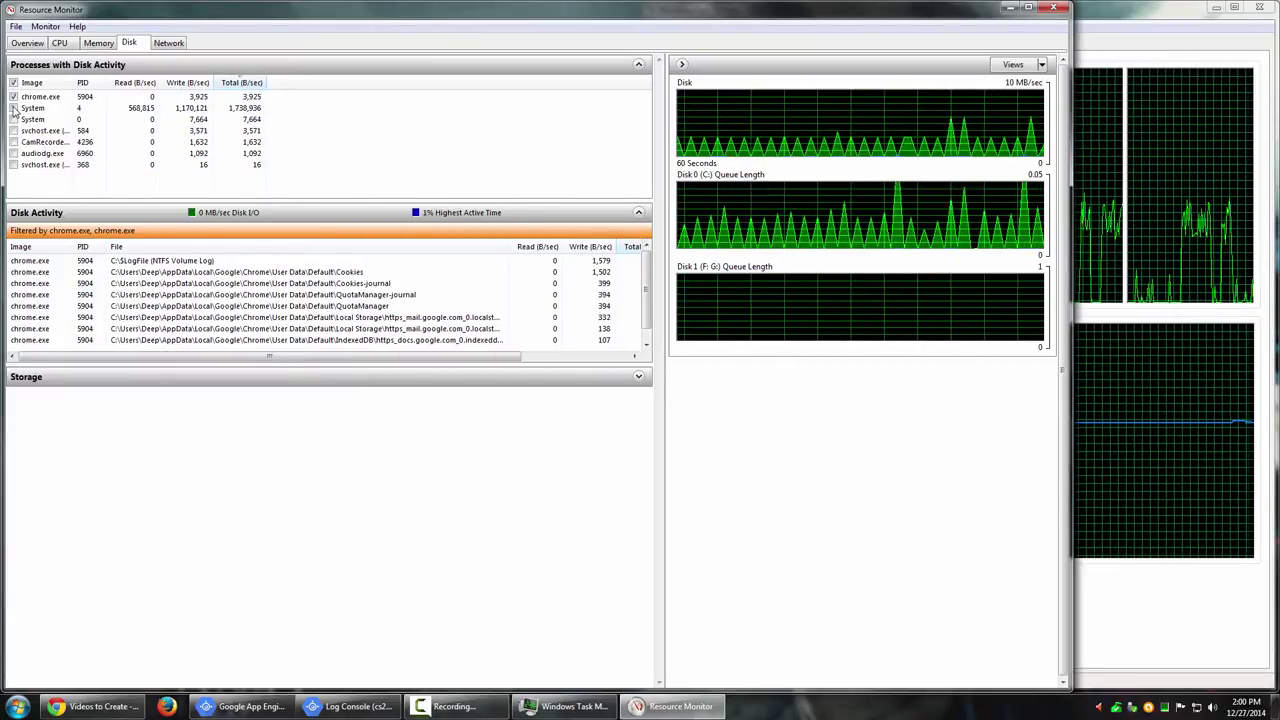
click(13, 96)
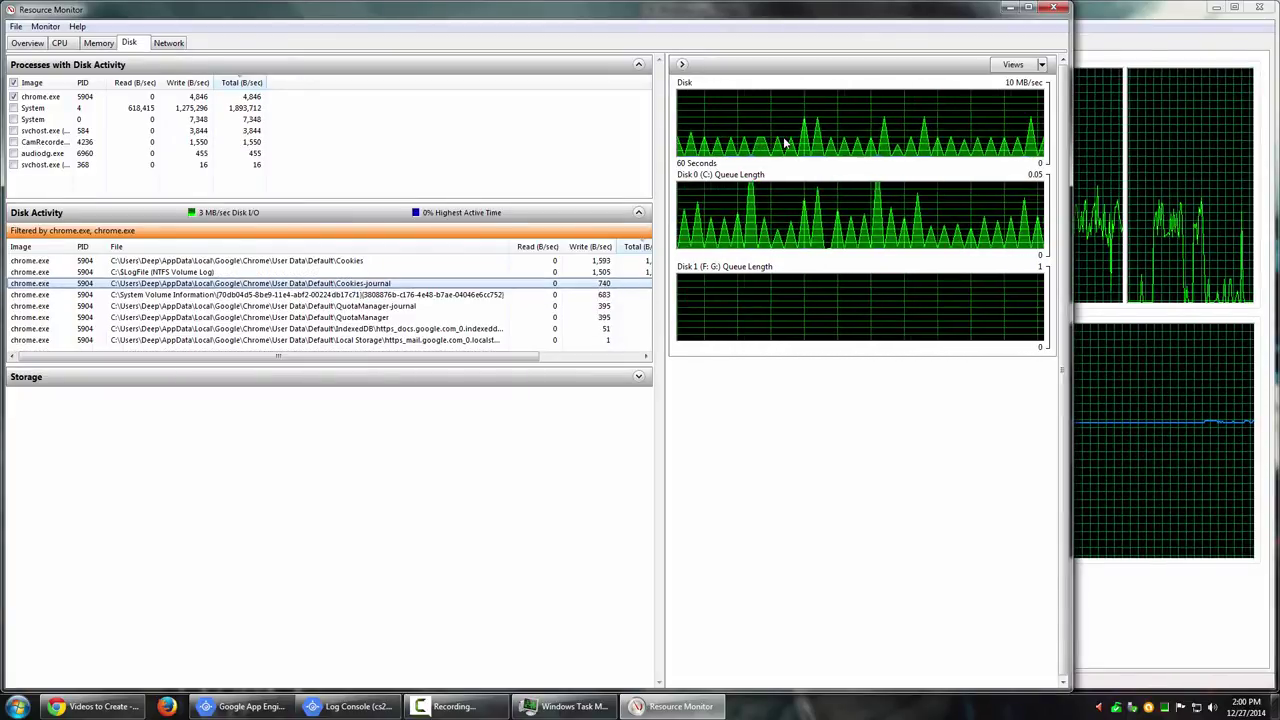
Step: Select the System process, expand the Storage drive details, and move to the Network view
click(247, 107)
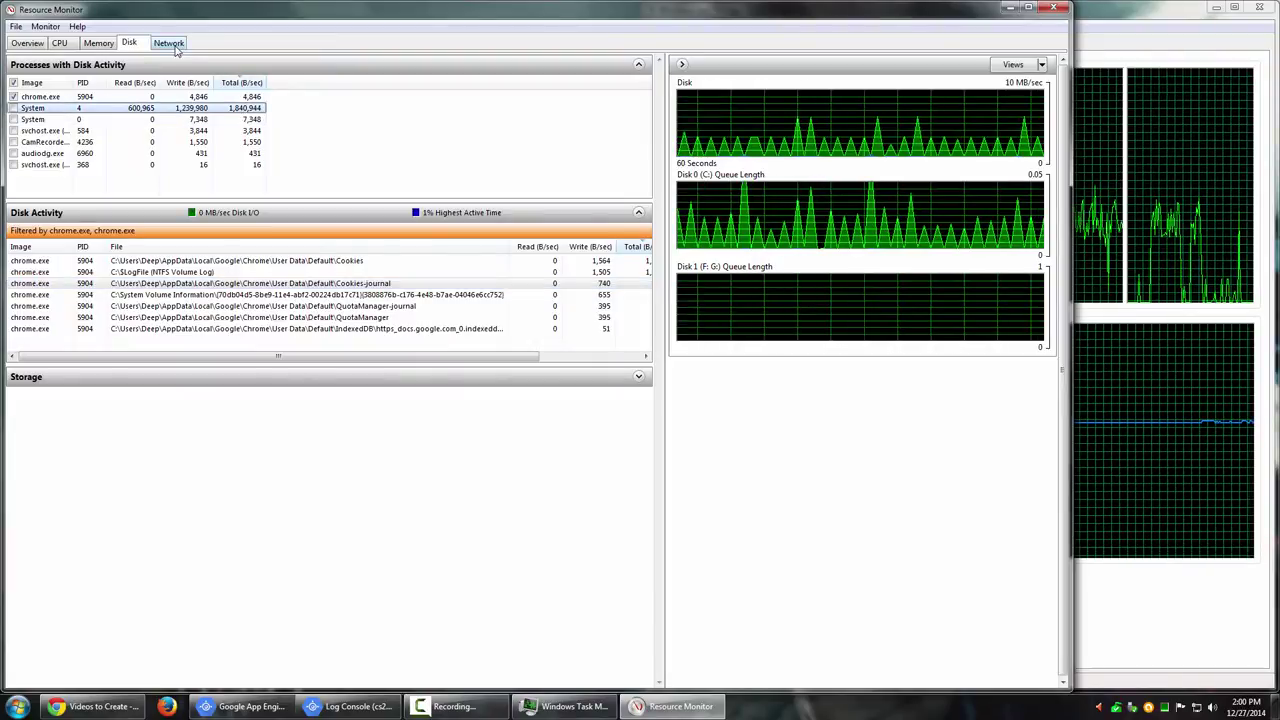
click(476, 378)
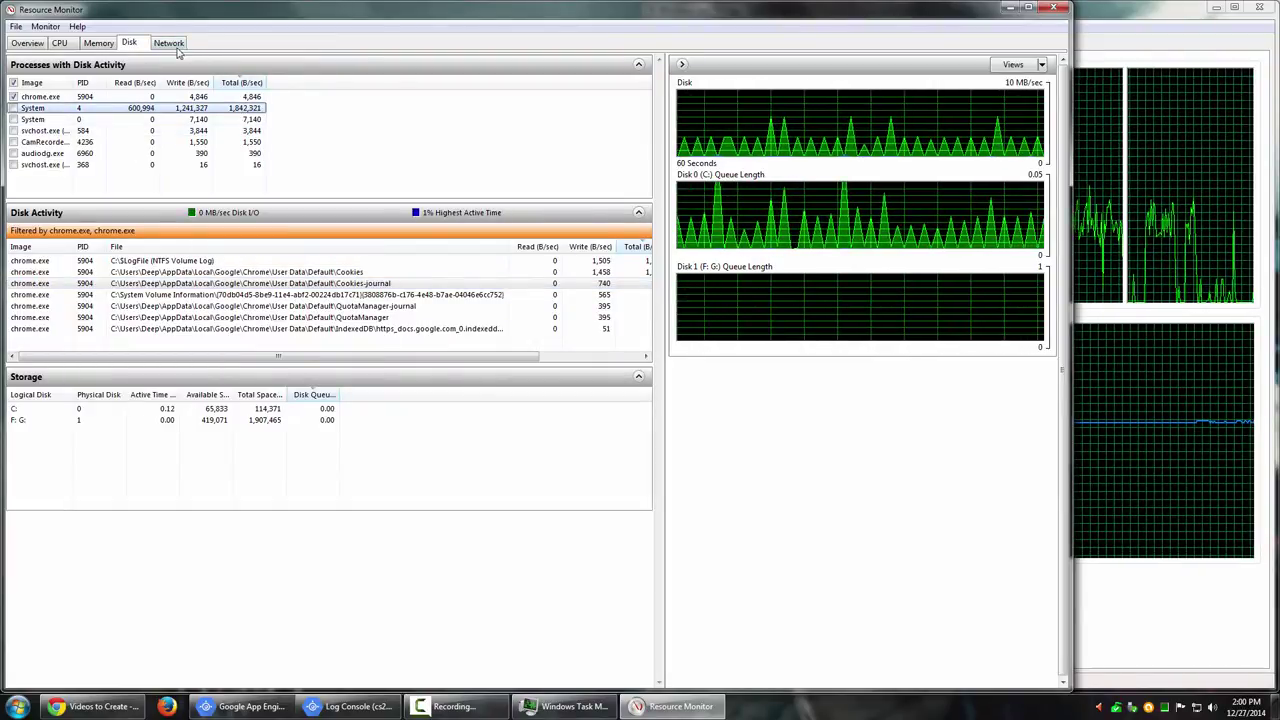
key(ctrl+Tab)
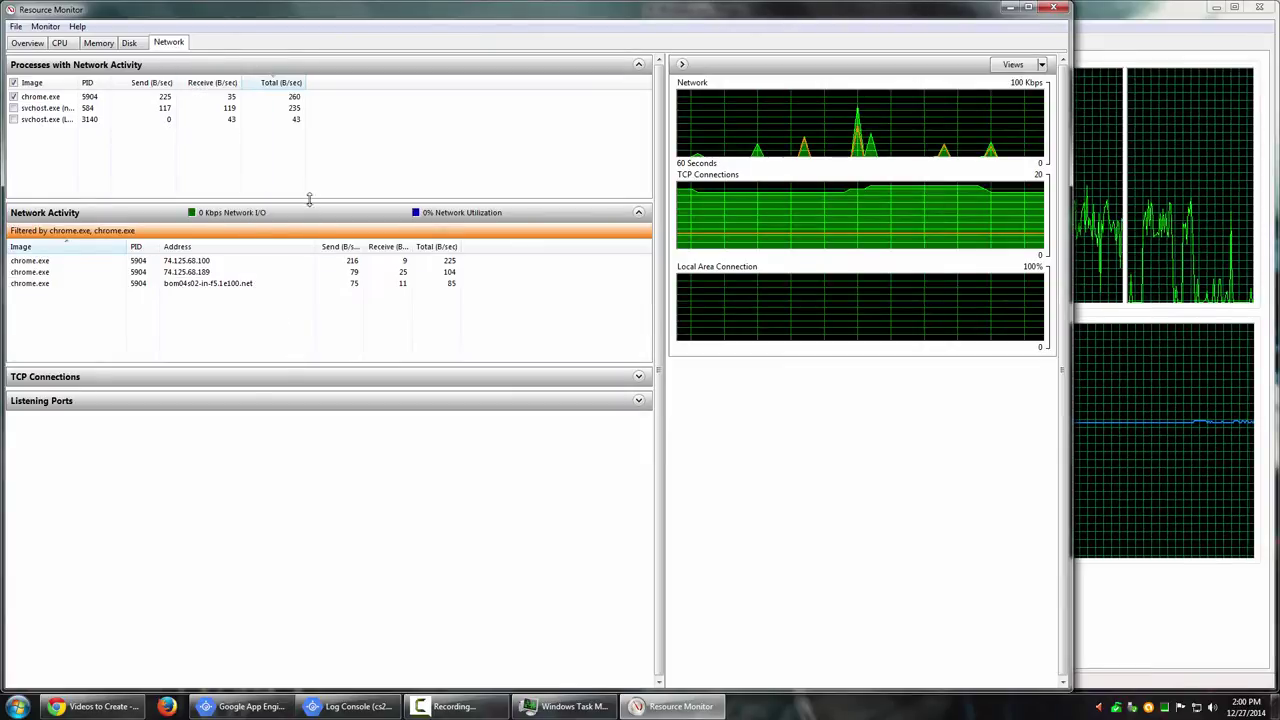
Step: Shrink the process list and remove the chrome.exe filter so every process's network activity shows
drag(314, 200, 314, 160)
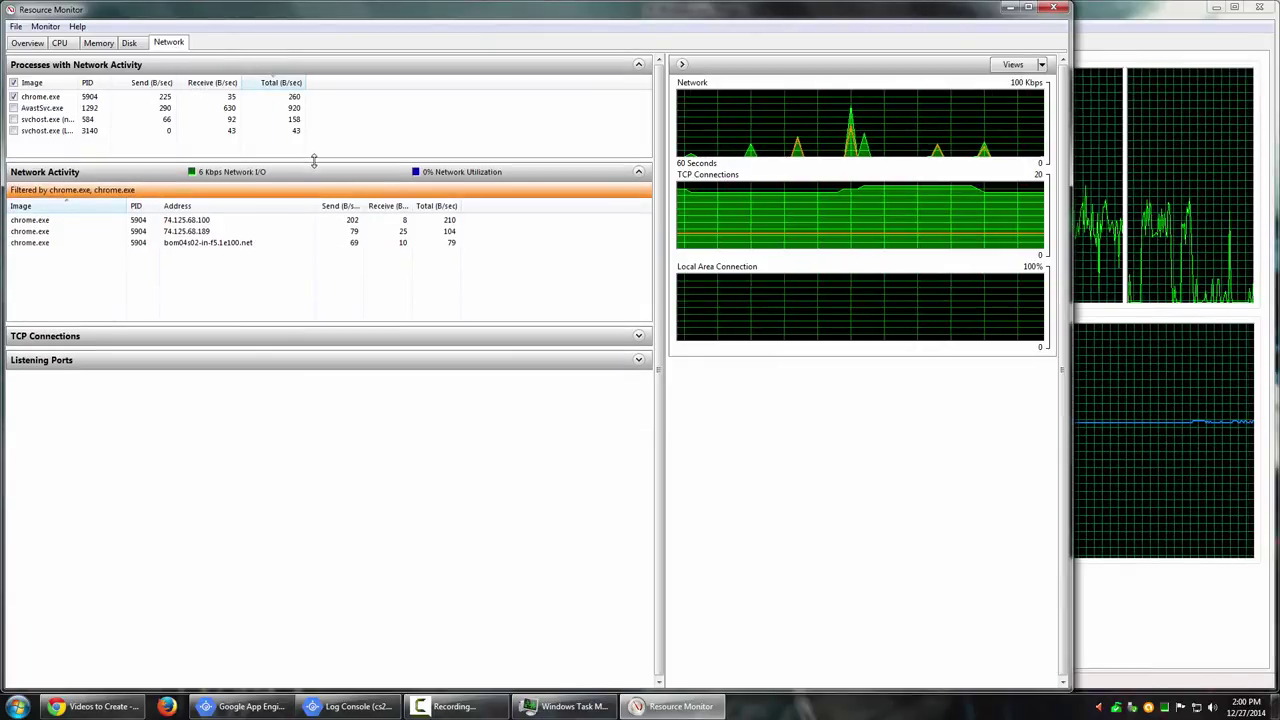
click(219, 340)
click(268, 337)
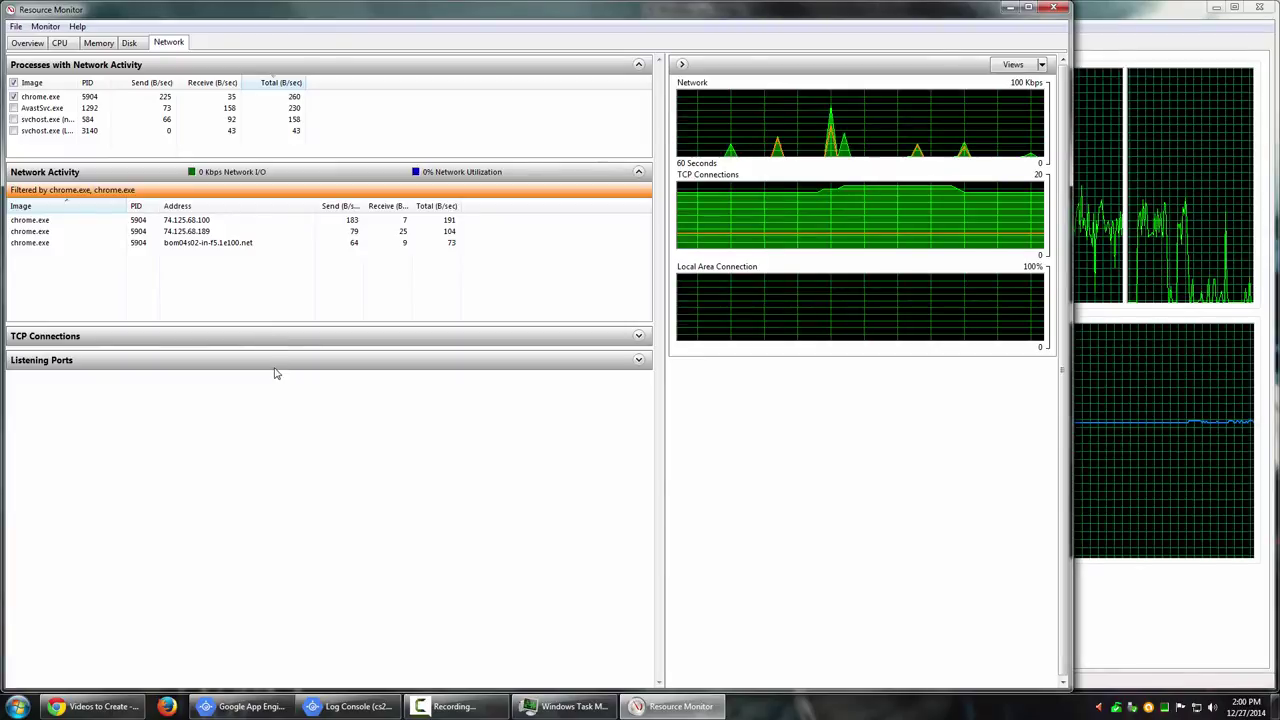
click(13, 96)
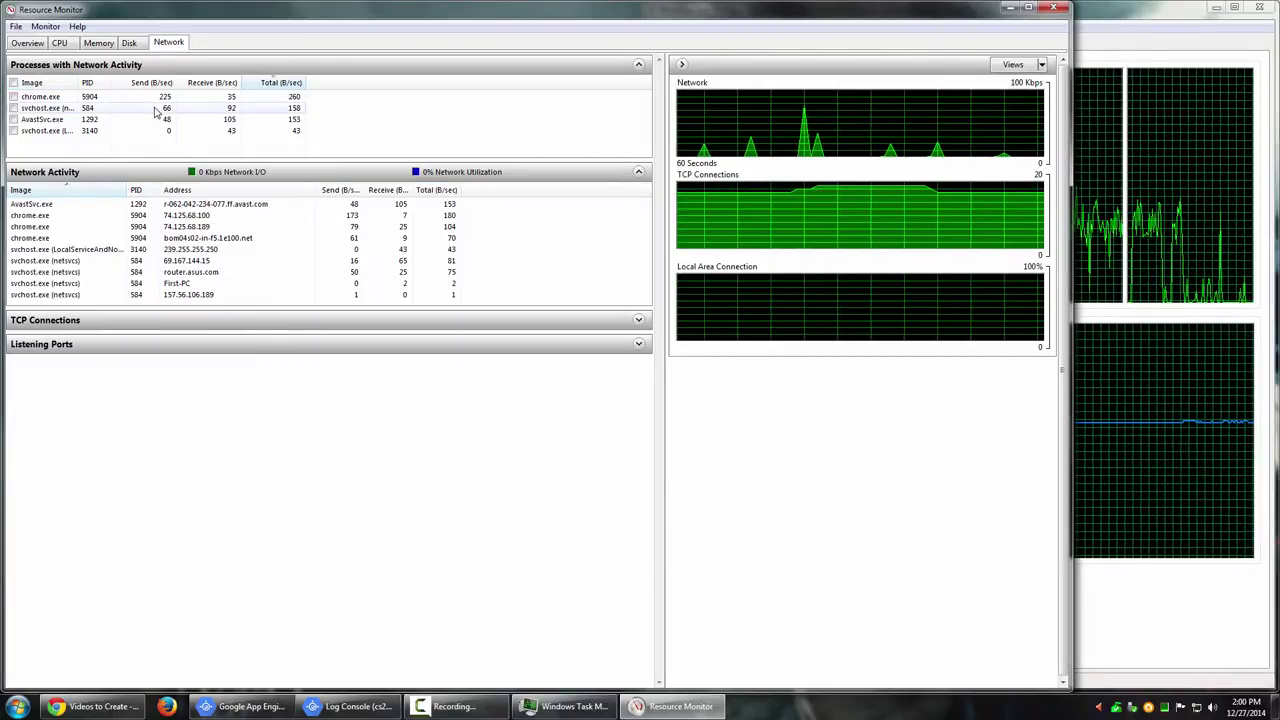
Step: Inspect the chrome.exe connection to 74.125.68.100 and the AvastSvc.exe process and its actions
click(228, 216)
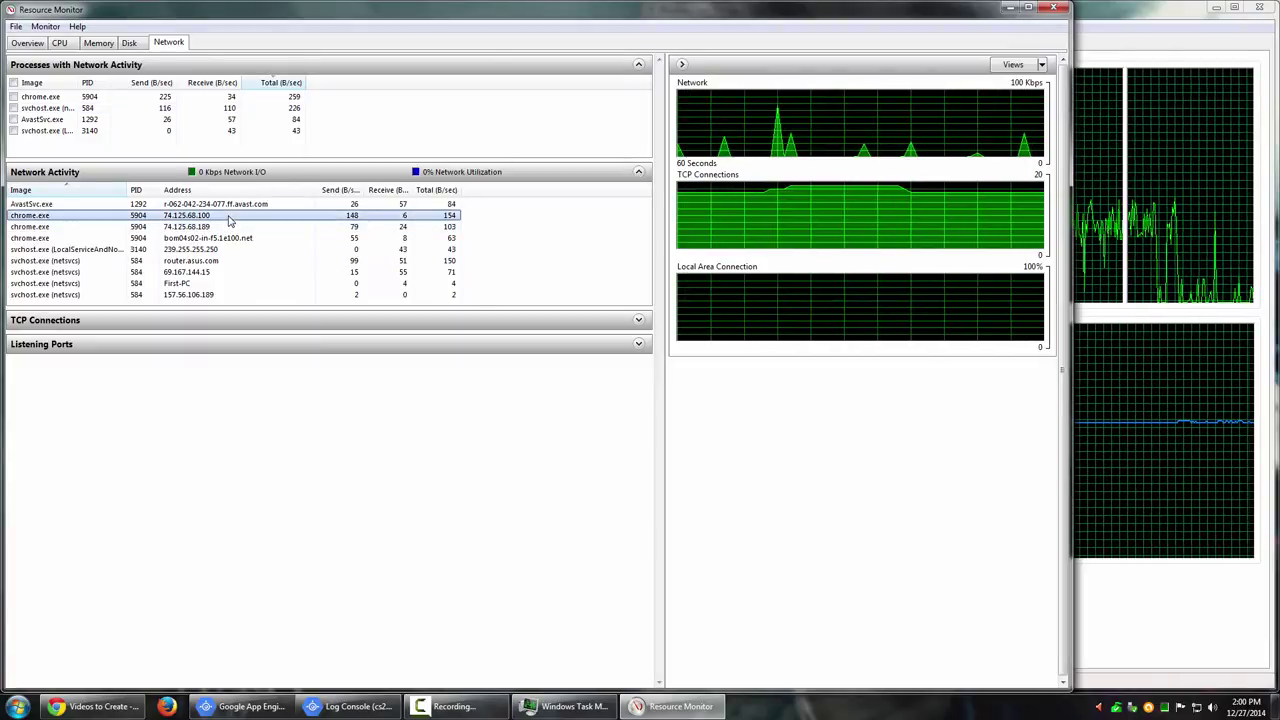
click(63, 205)
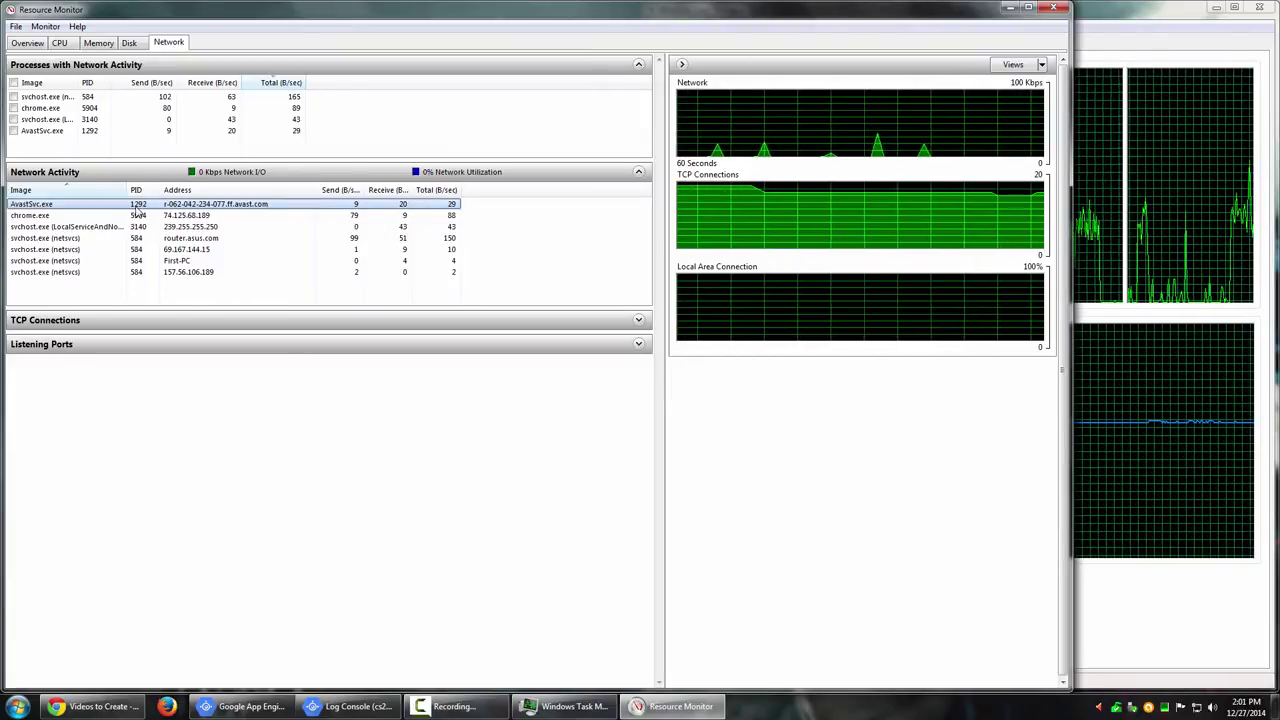
click(33, 132)
right_click(33, 133)
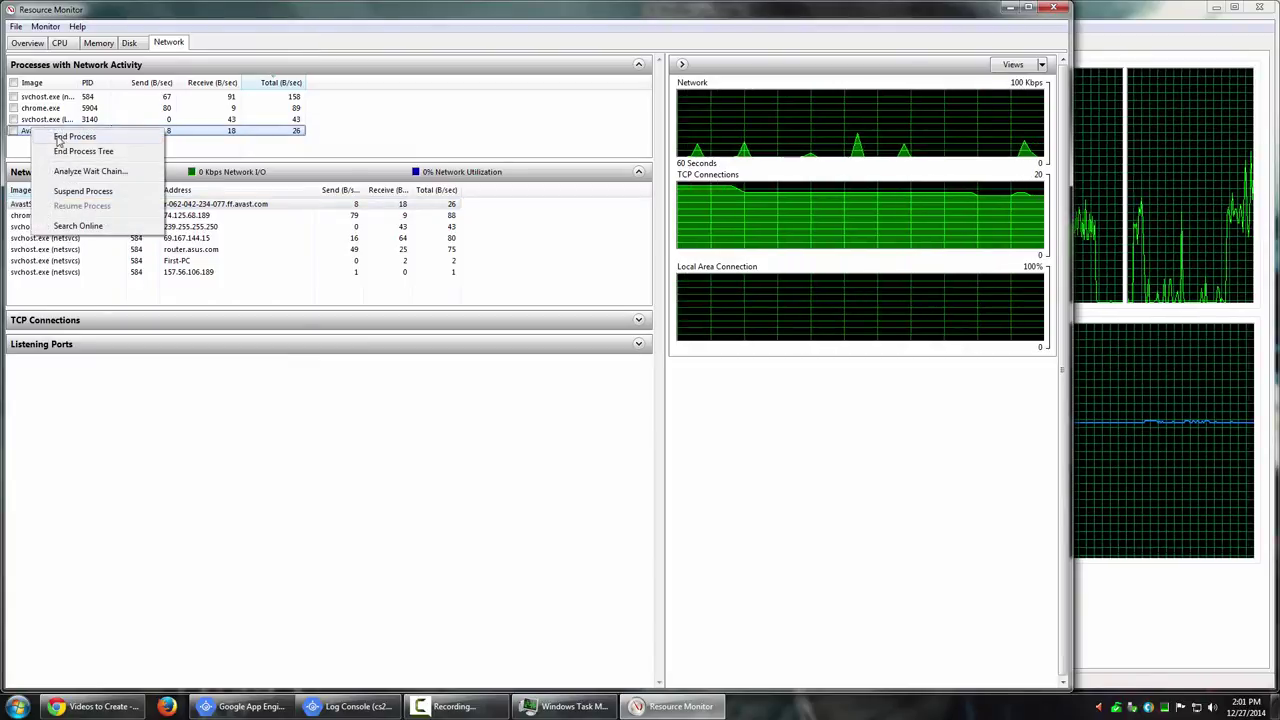
click(286, 249)
Step: Inspect chrome.exe's connections to 74.125.68.189 and 74.125.130.190, and svchost's to router.asus.com
click(220, 220)
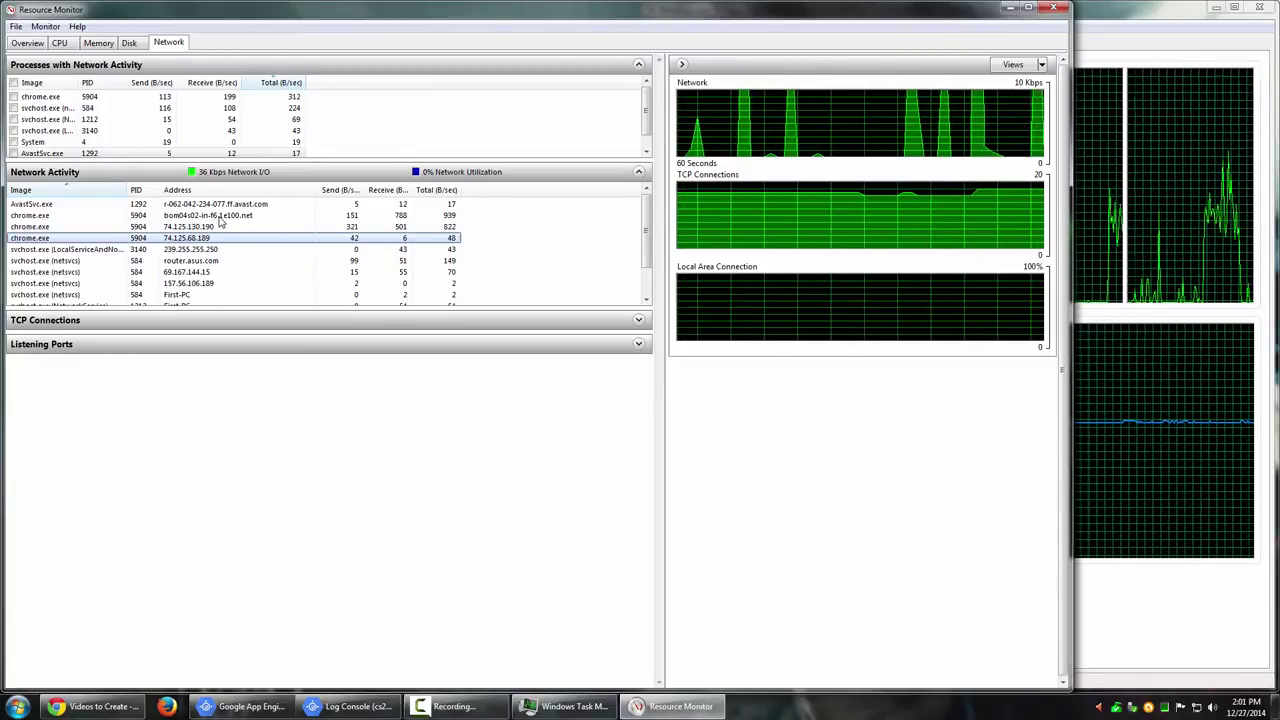
click(220, 225)
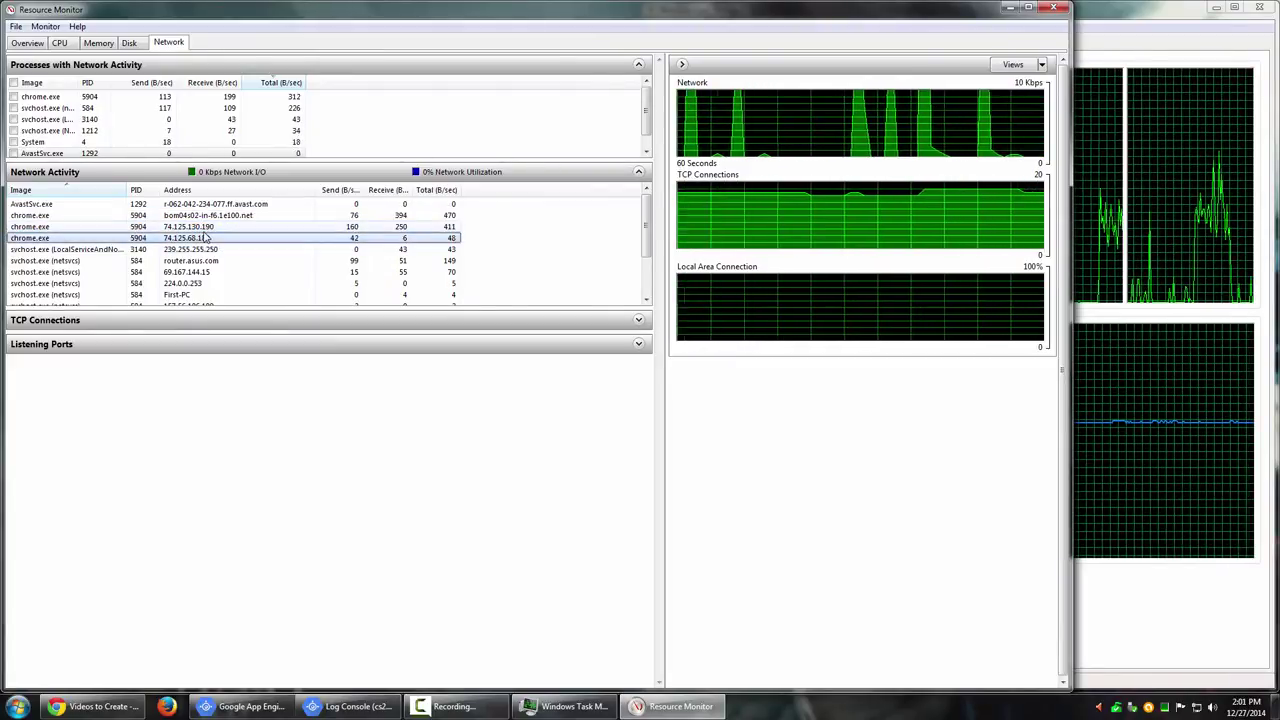
click(207, 238)
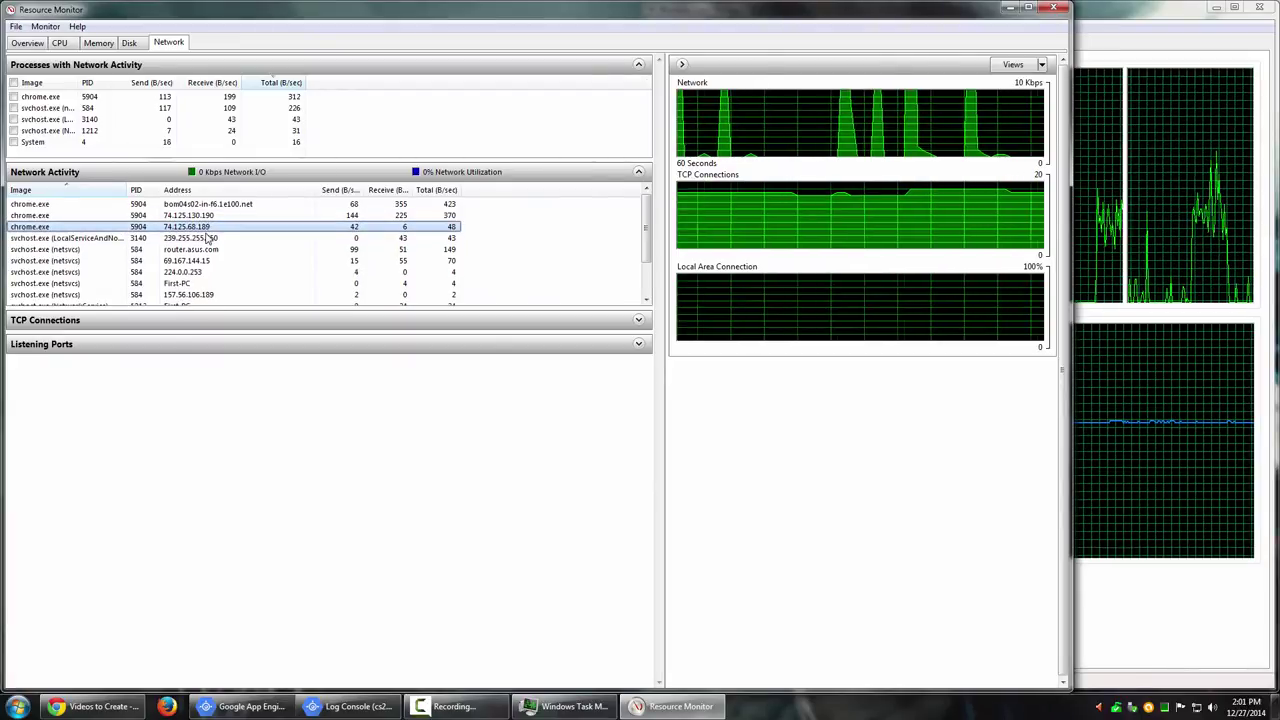
click(207, 218)
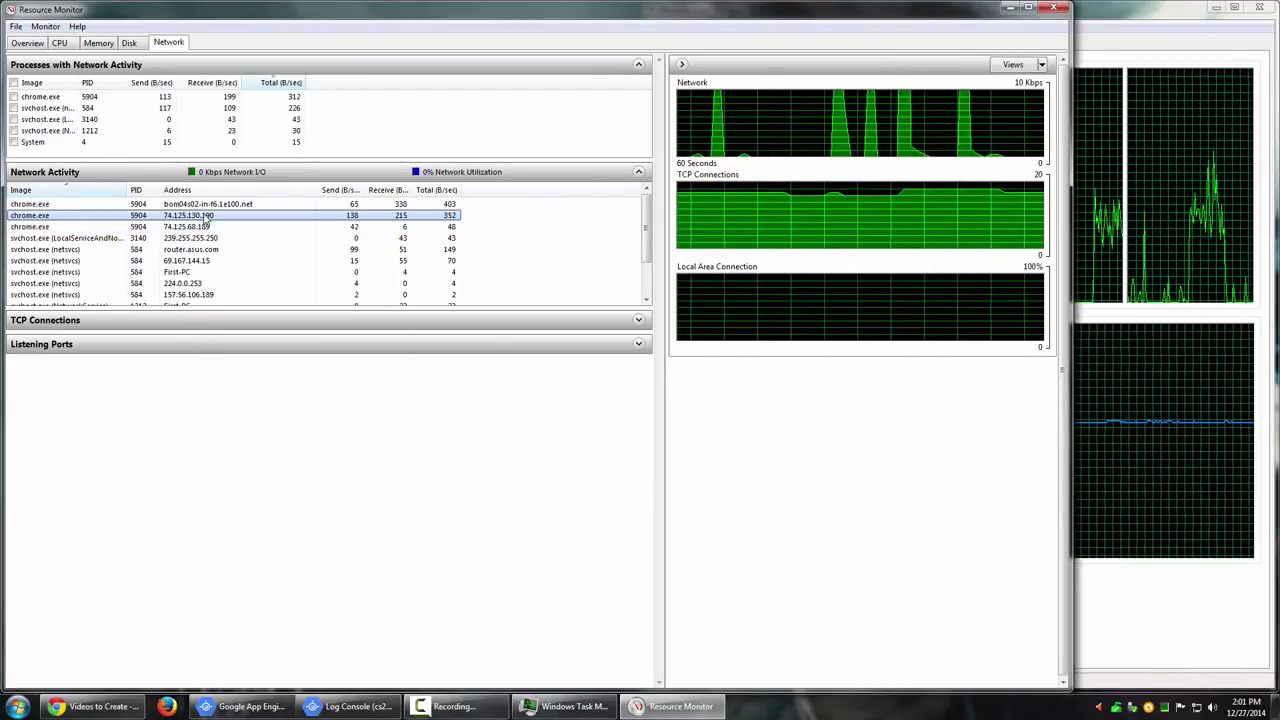
click(207, 227)
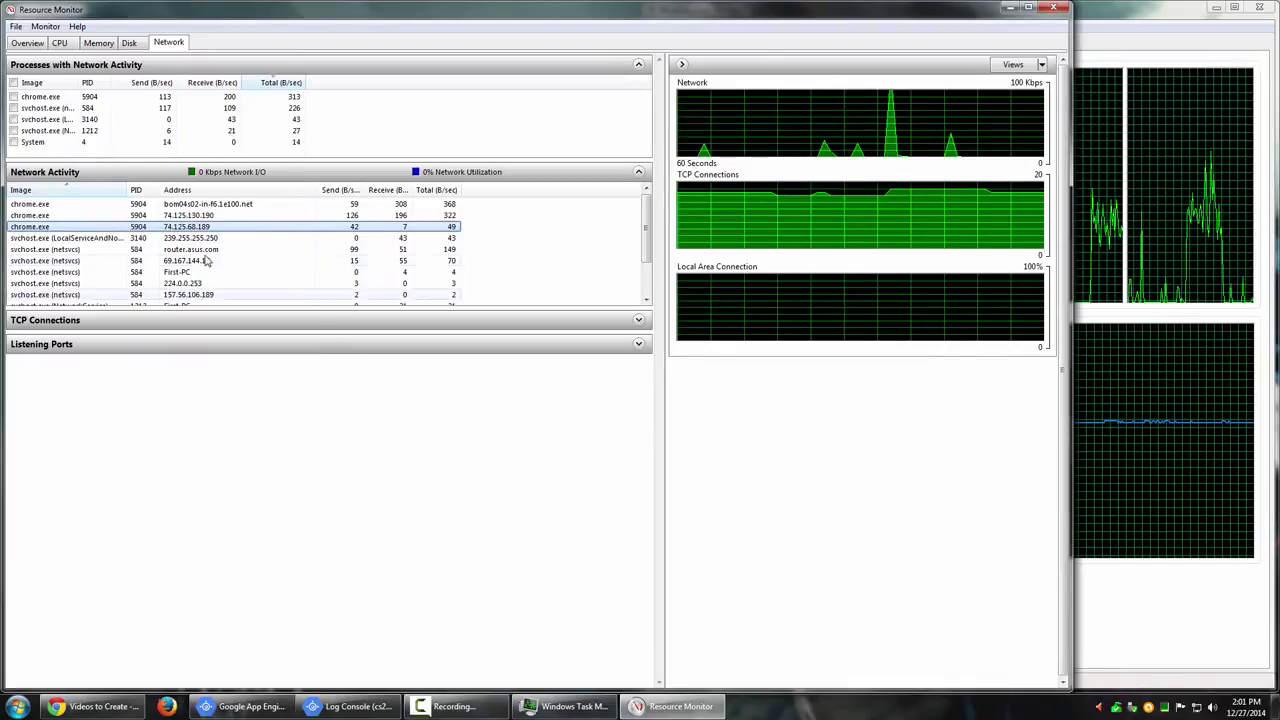
click(190, 251)
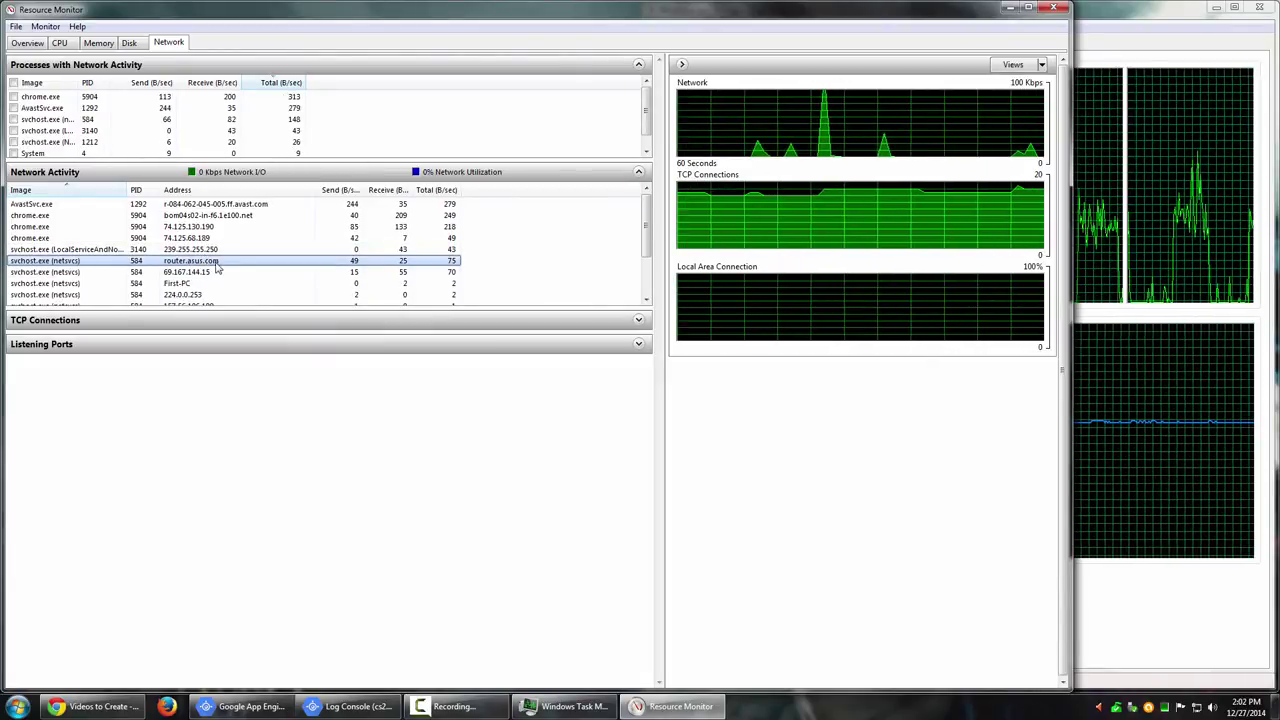
Step: Check the network connection status, inspect NetworkService traffic to First-PC, and expand TCP Connections
click(1204, 711)
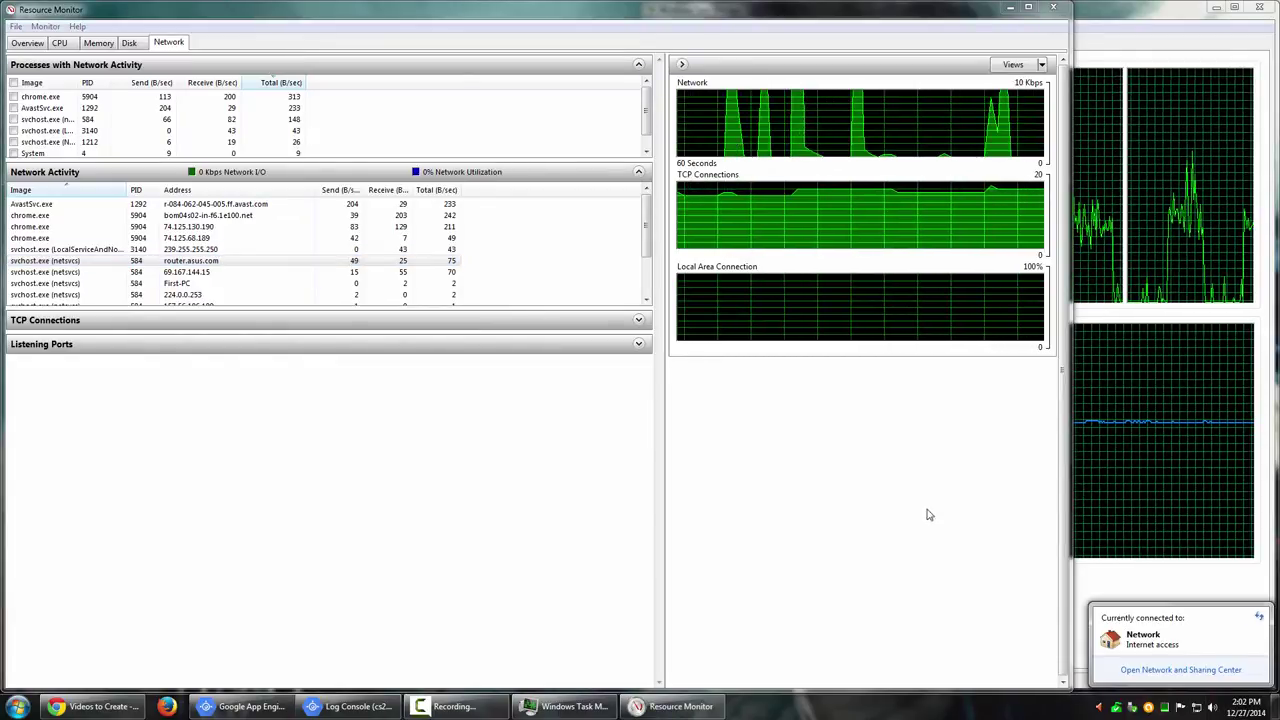
click(192, 284)
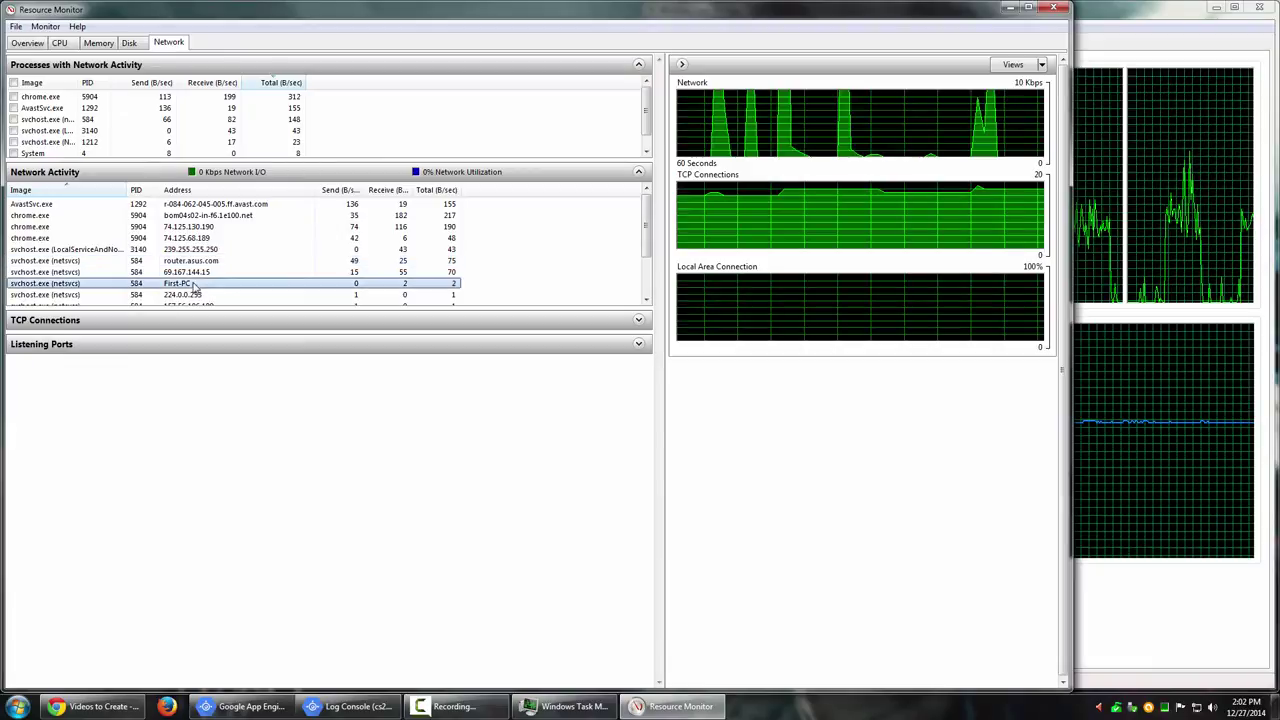
scroll(296, 282, down, 2)
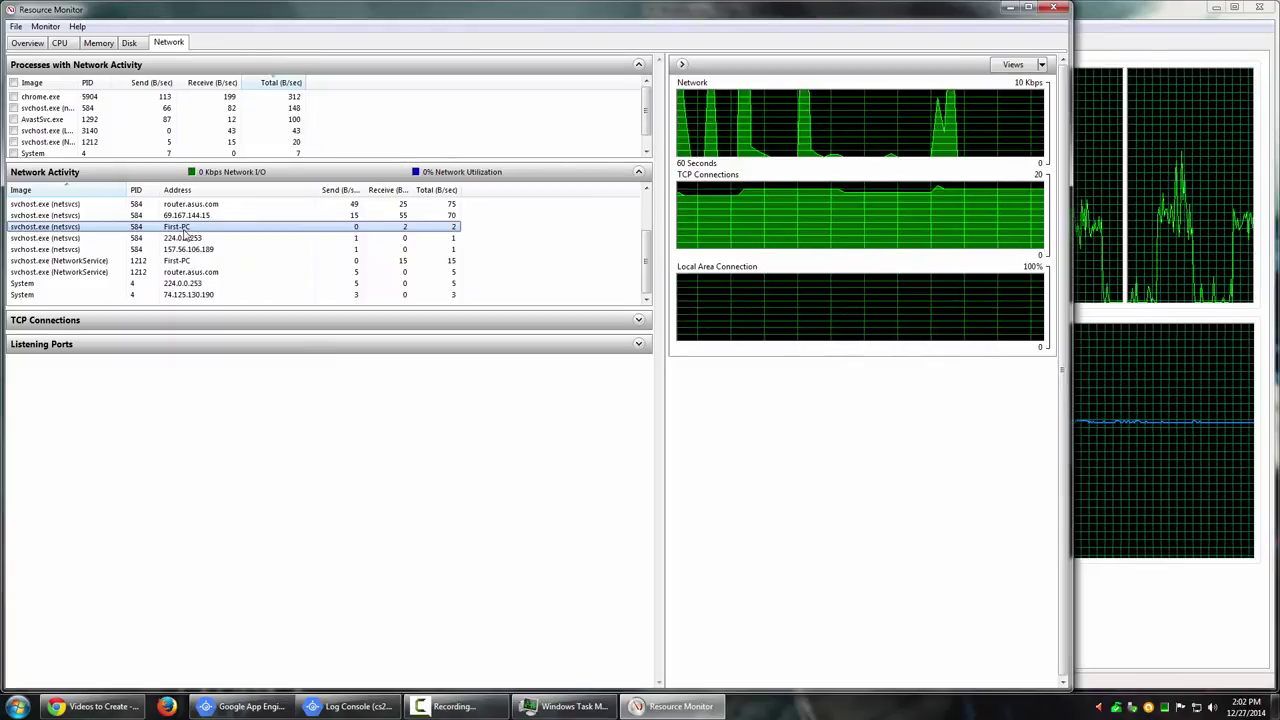
click(275, 261)
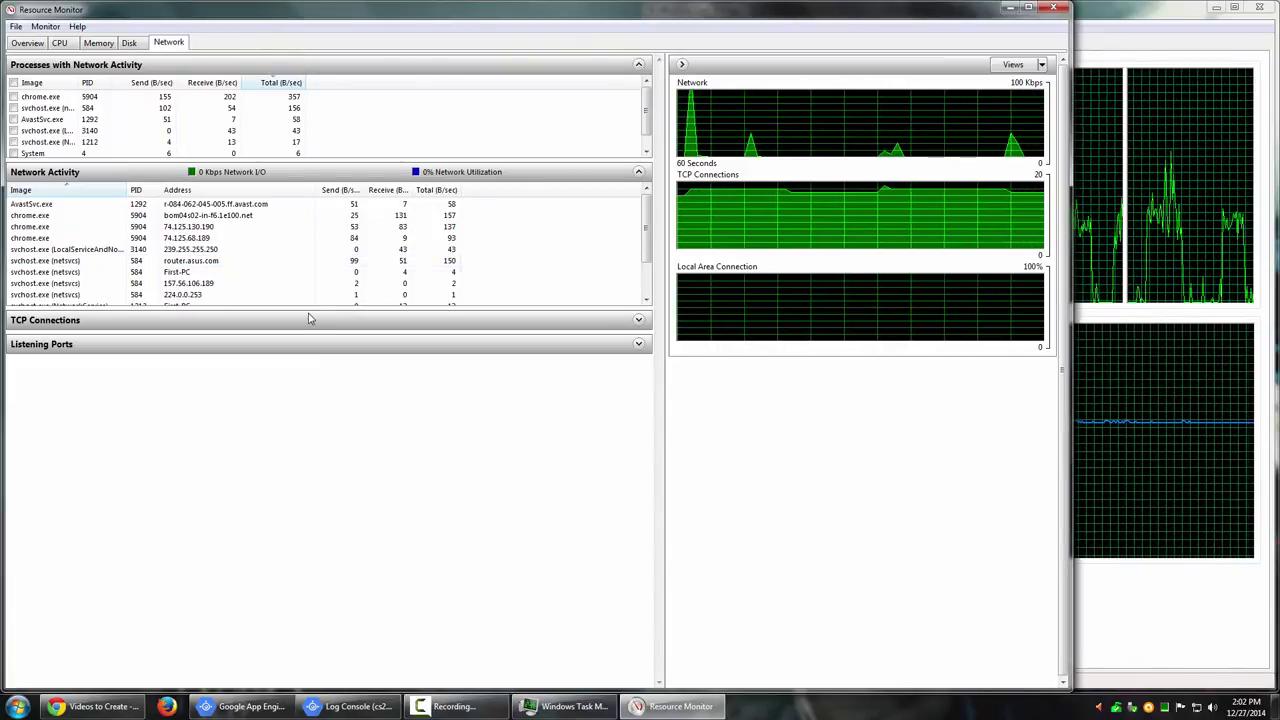
click(309, 319)
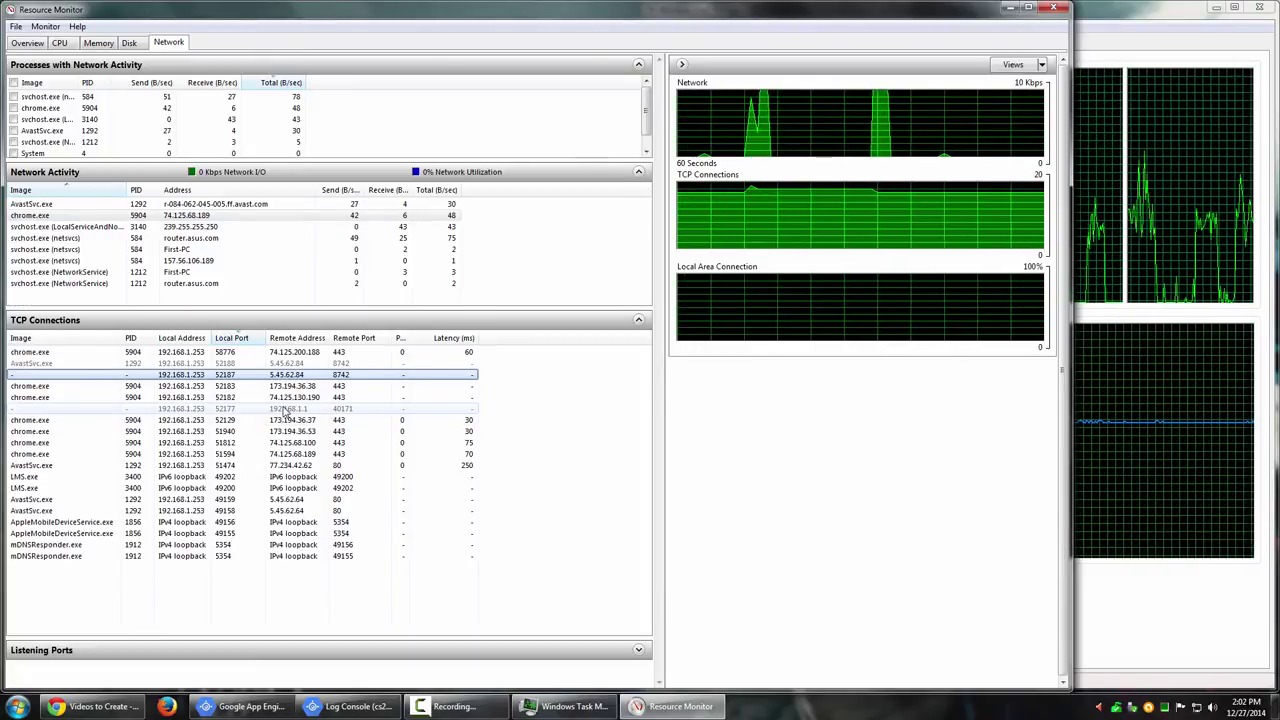
Step: Inspect chrome.exe's TCP connections on local ports 52182, 52183 and 52187, then launch Firefox
click(70, 397)
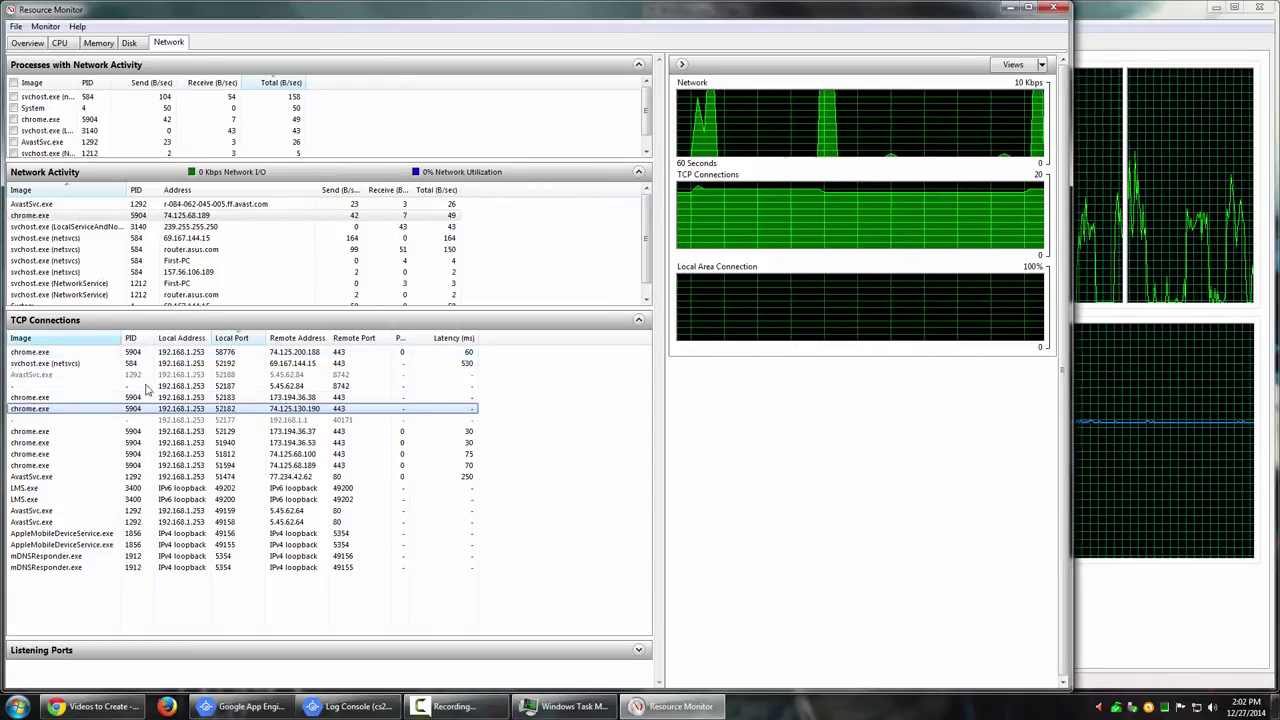
click(204, 399)
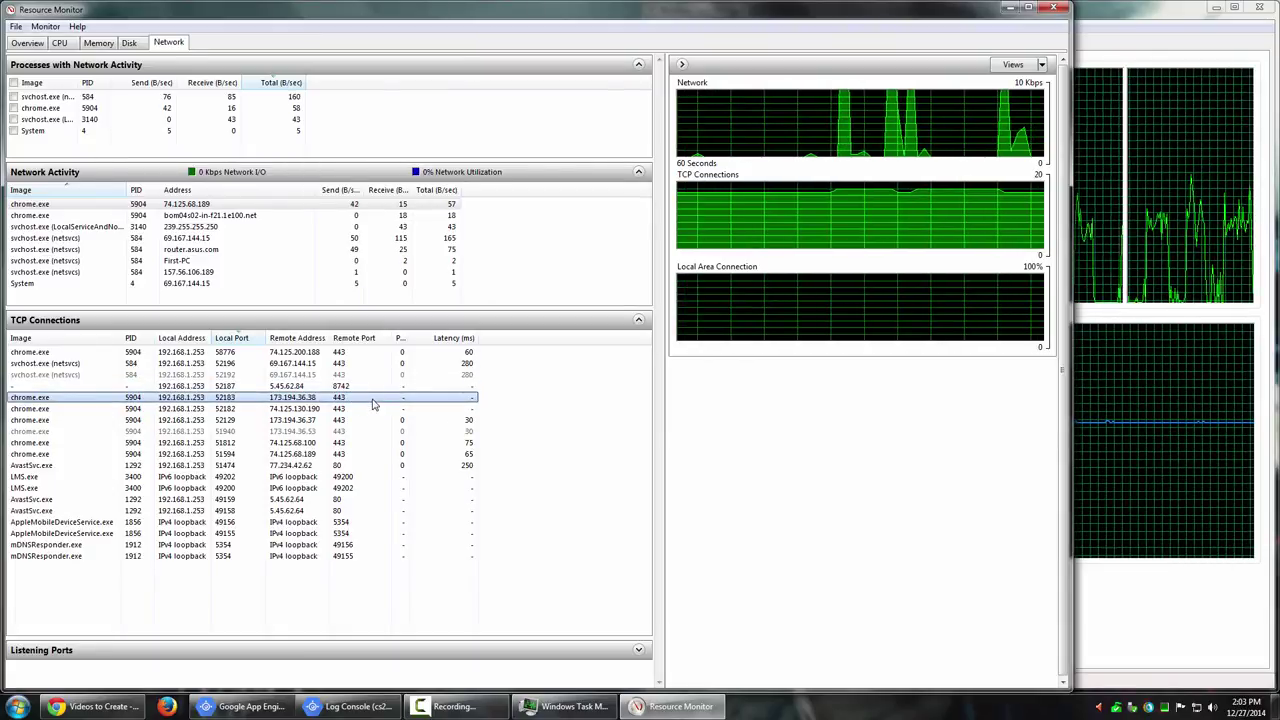
key(Up)
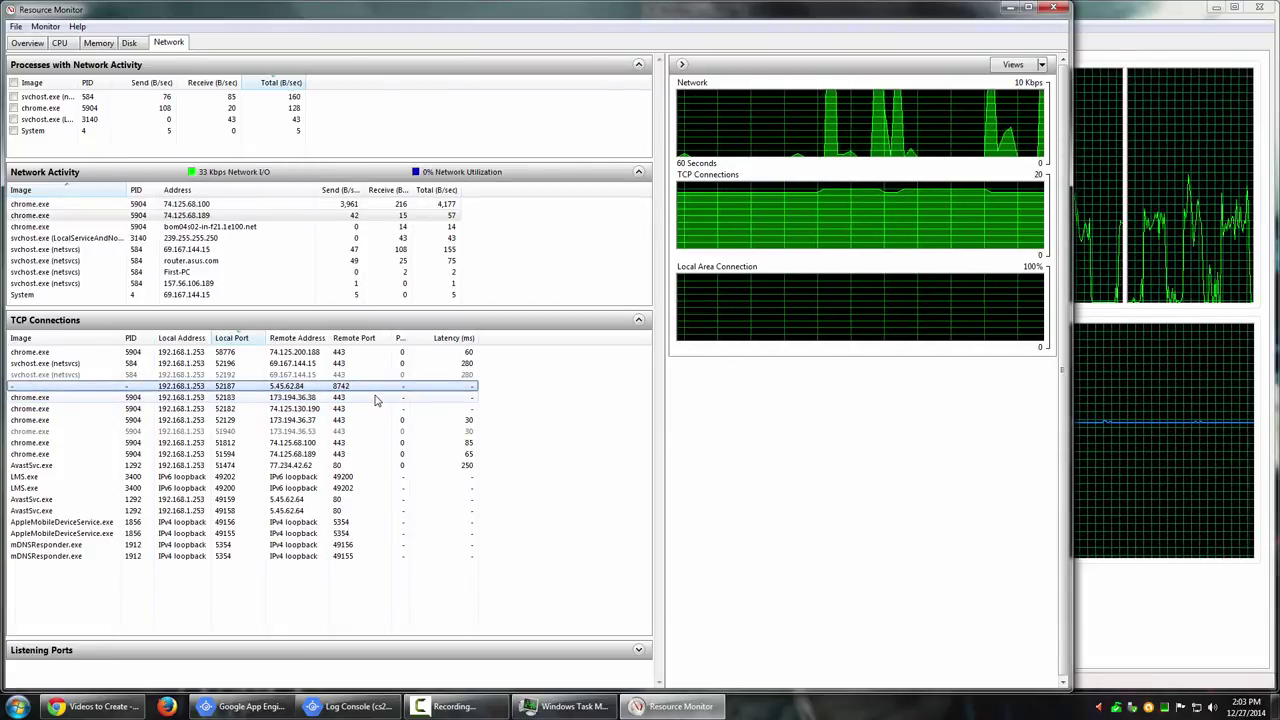
click(312, 398)
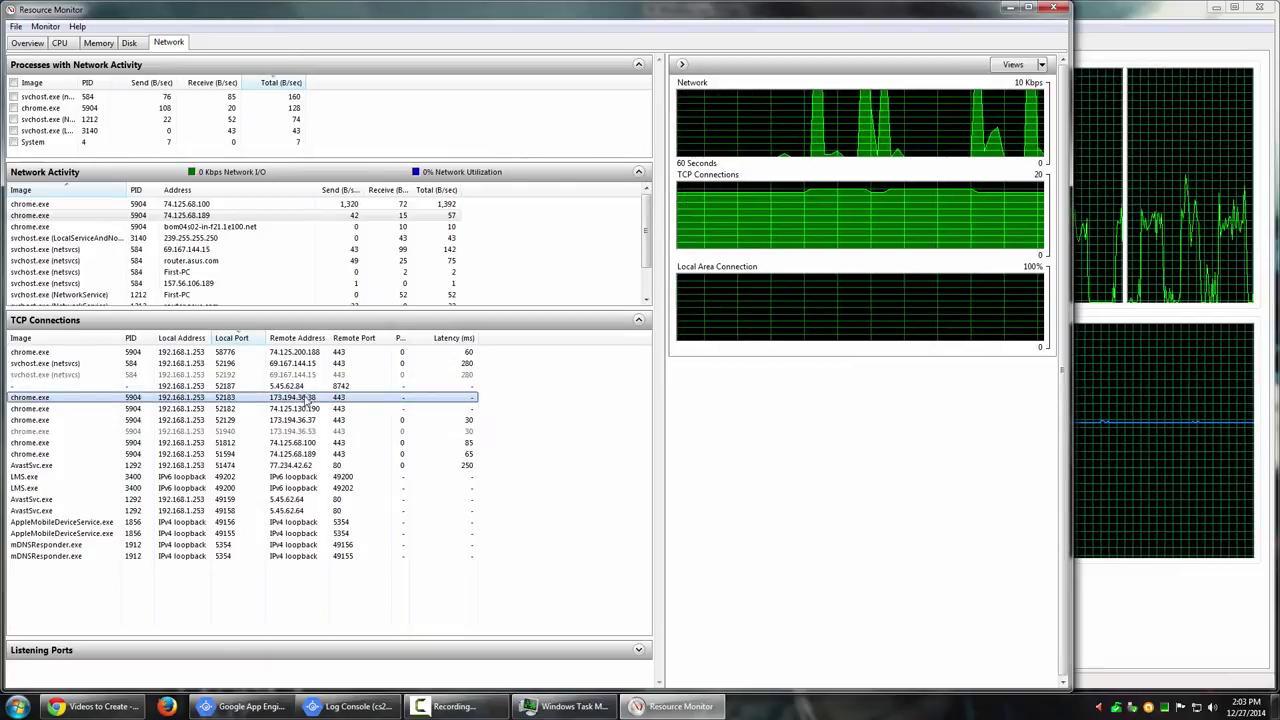
click(166, 706)
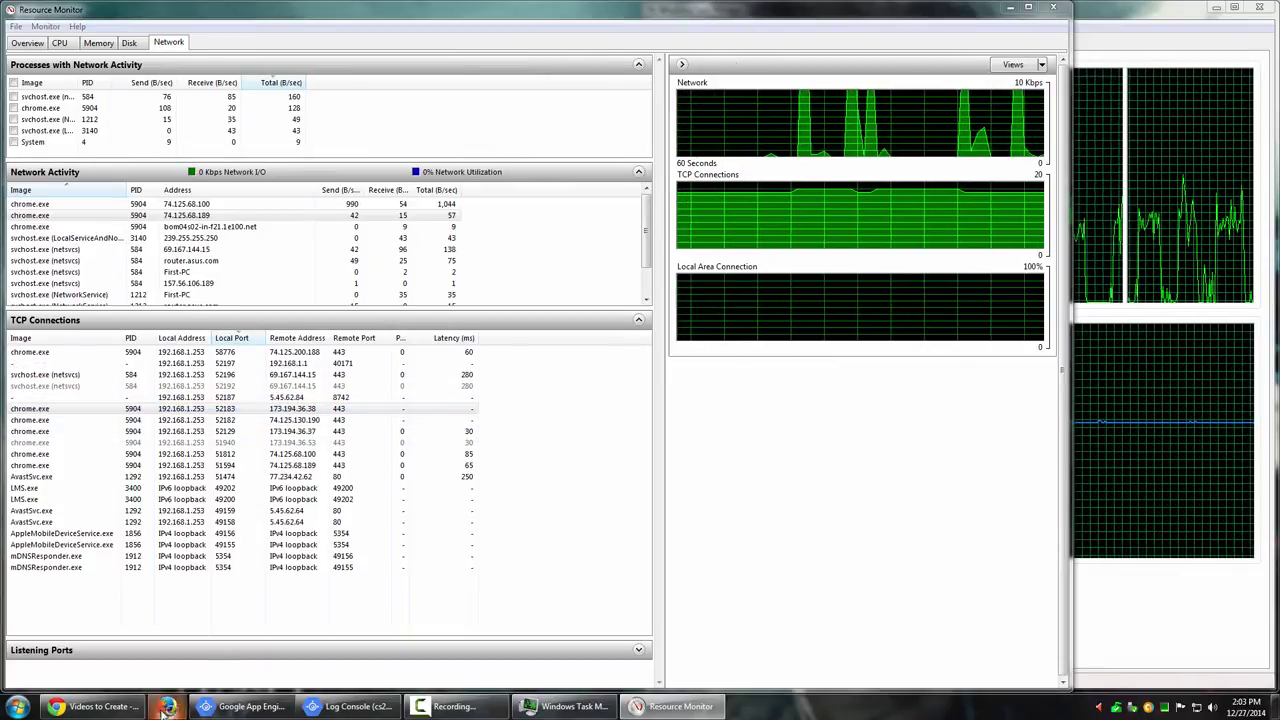
Step: Select the chrome.exe connection on port 52182 and snap Resource Monitor to the left half
click(297, 425)
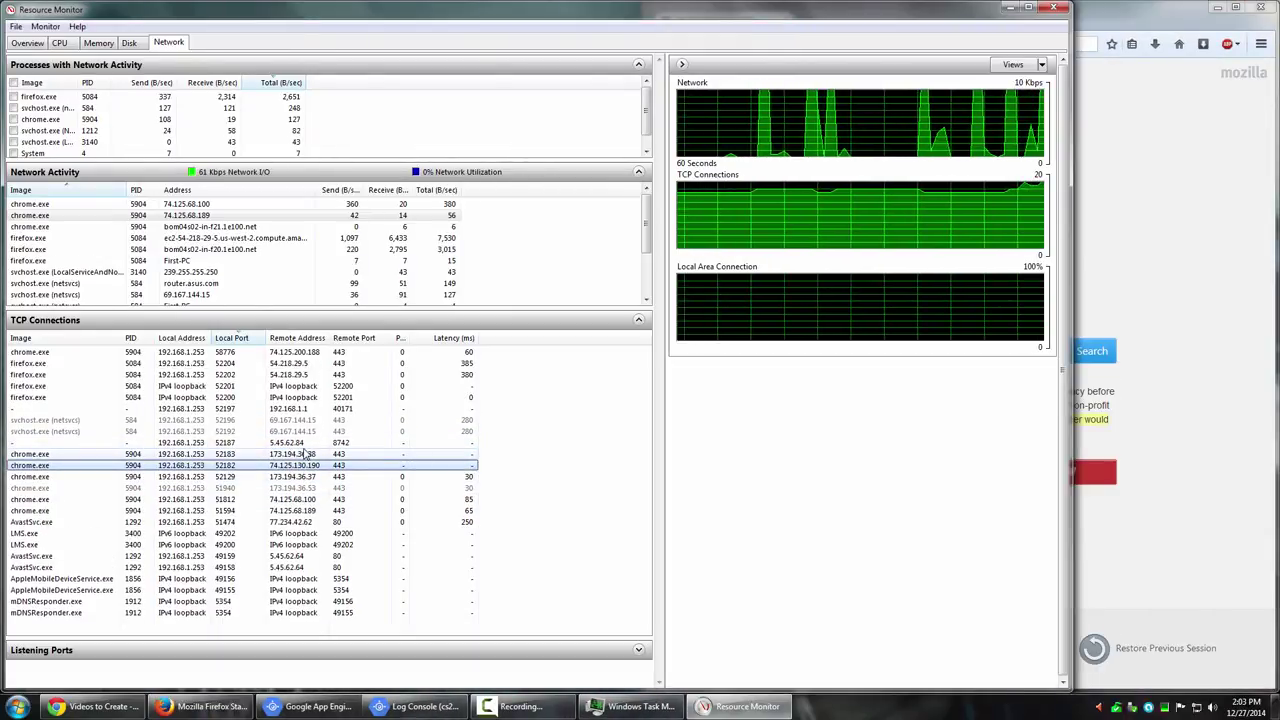
key(super+Left)
click(916, 148)
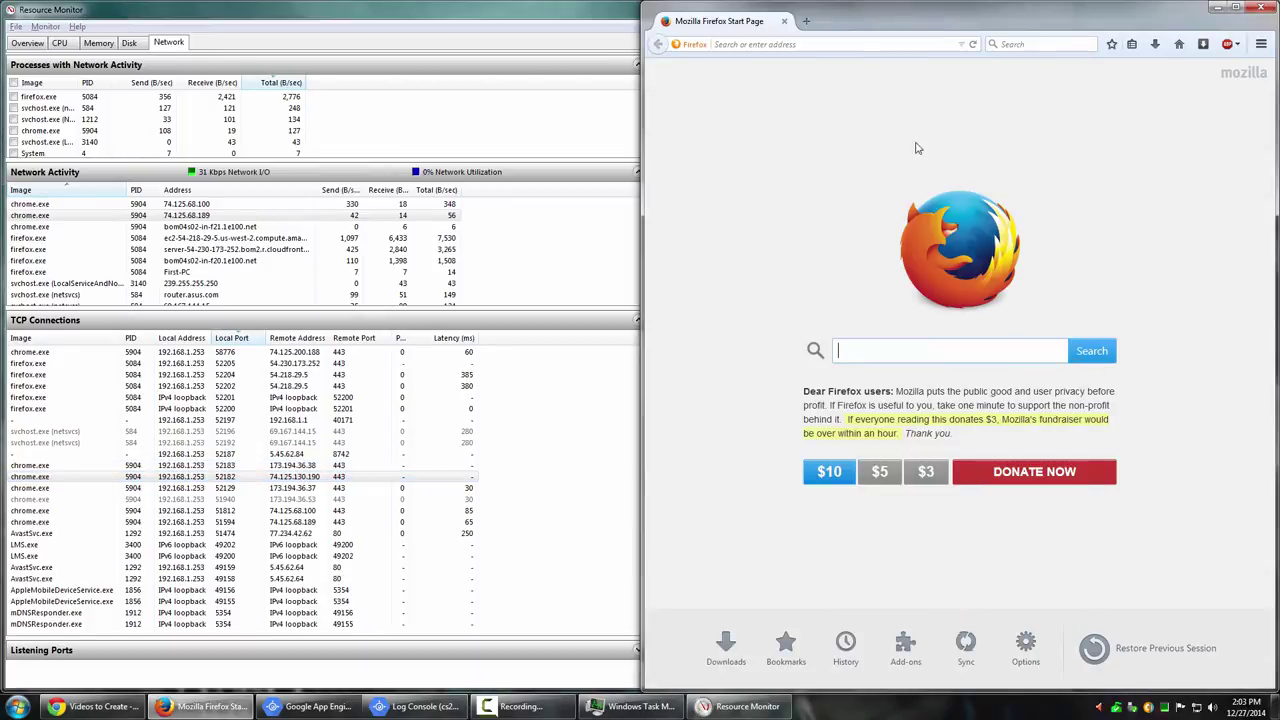
Step: Search the web for 'ip trace' and open the IP Tracker result
click(812, 44)
text(i)
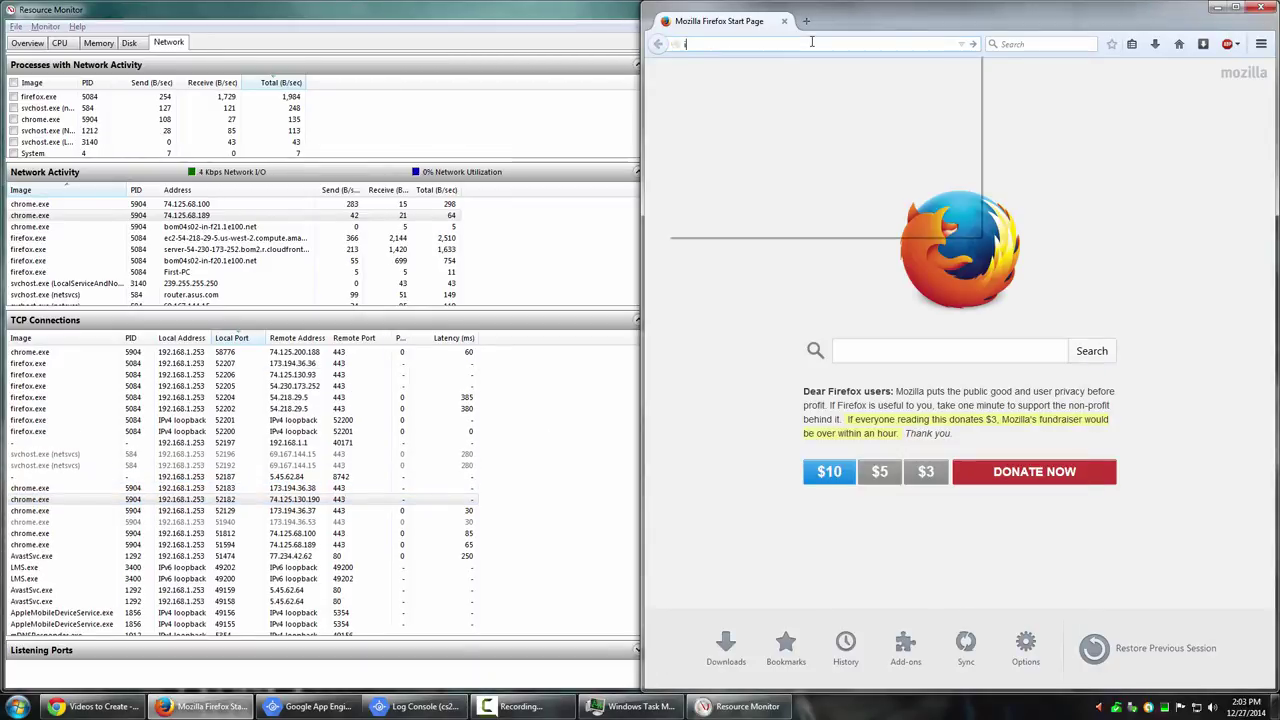
text(p trace)
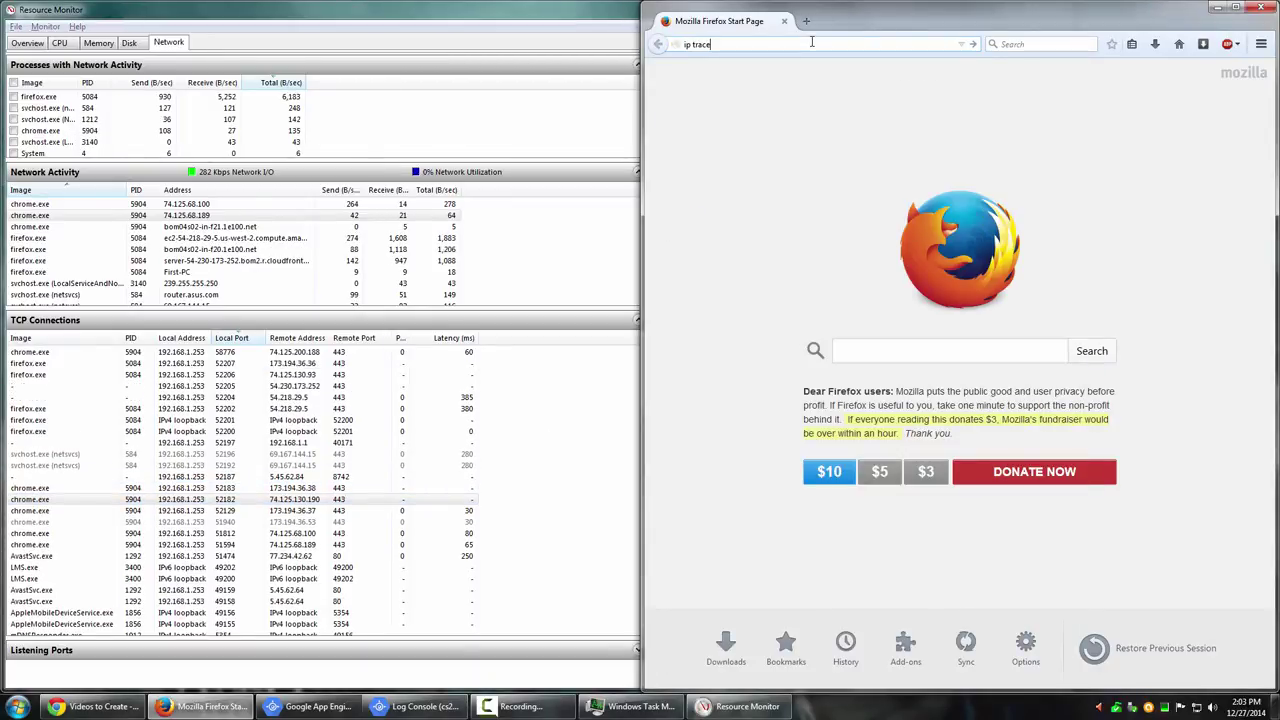
key(Return)
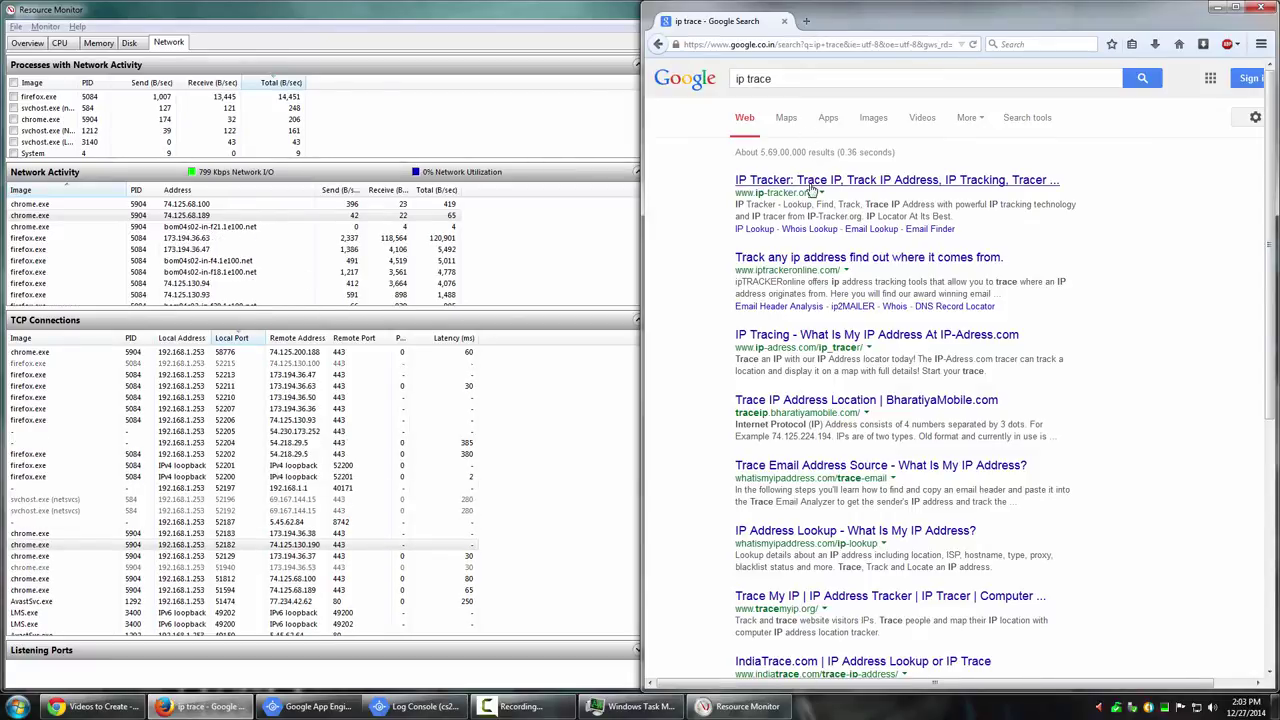
click(815, 181)
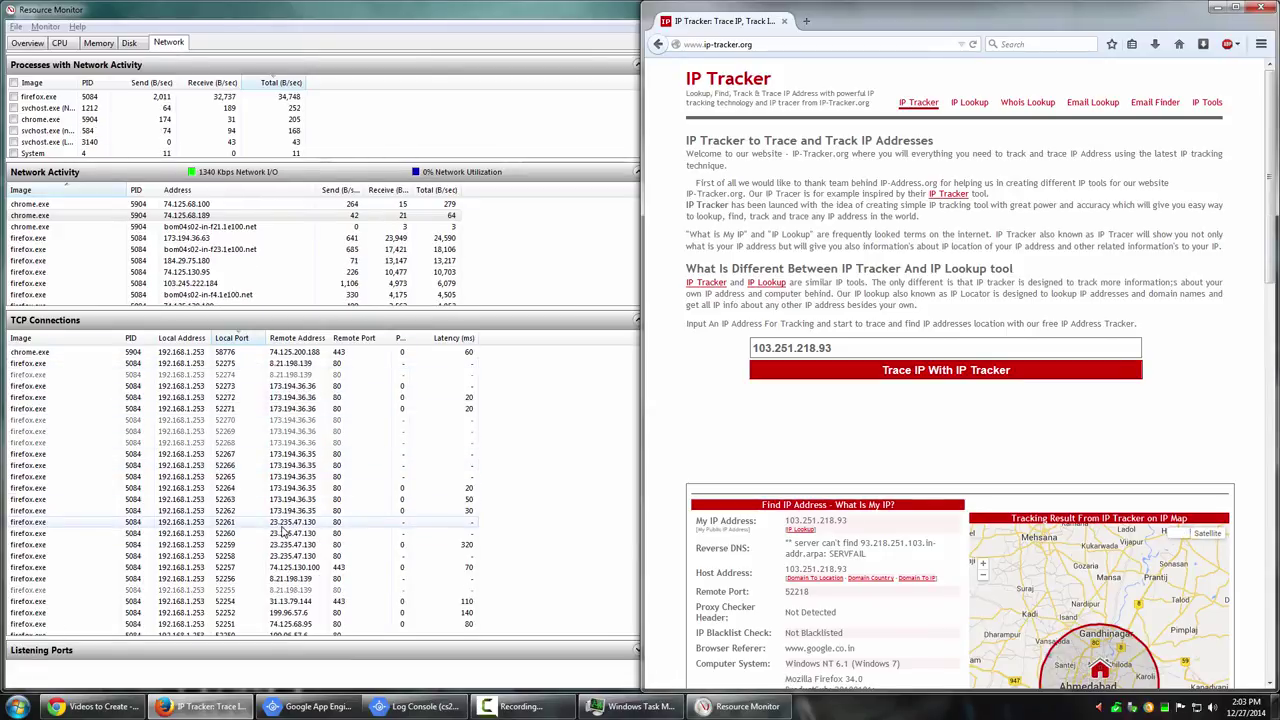
key(super+Down)
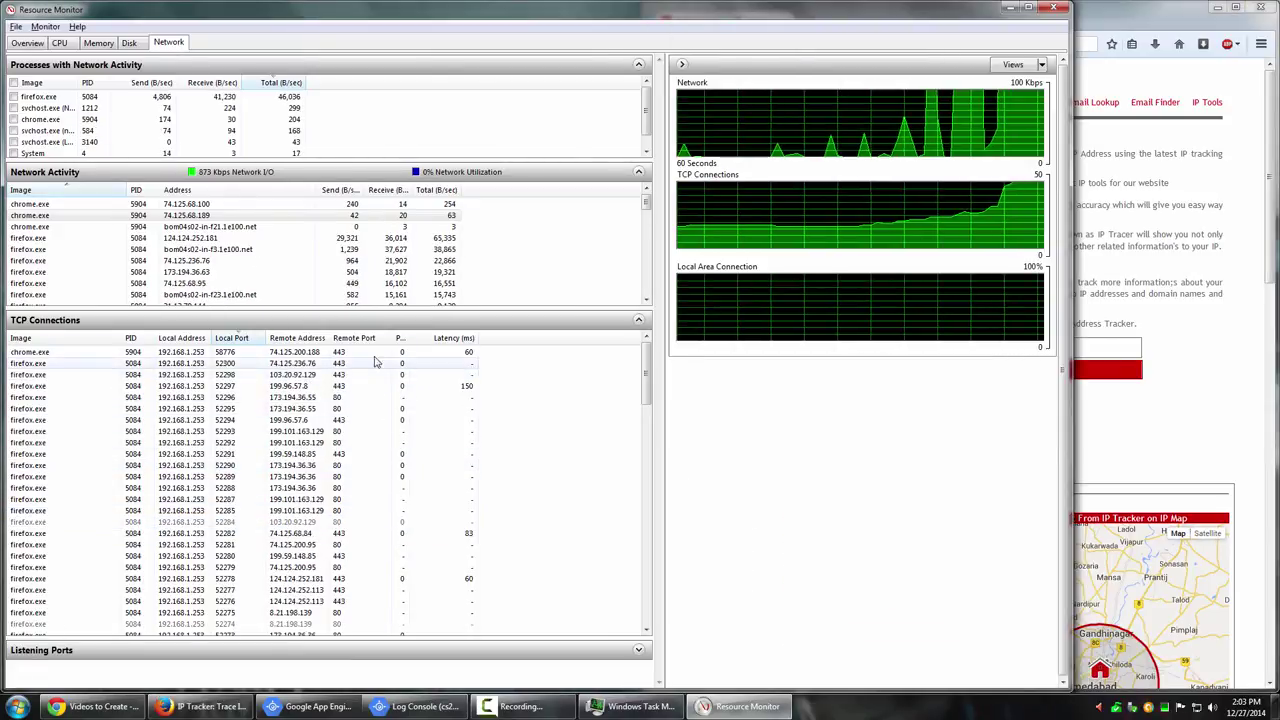
Step: Find the chrome.exe connection to 74.125.68.189 in TCP Connections and snap the monitor left
click(366, 533)
scroll(357, 531, down, 5)
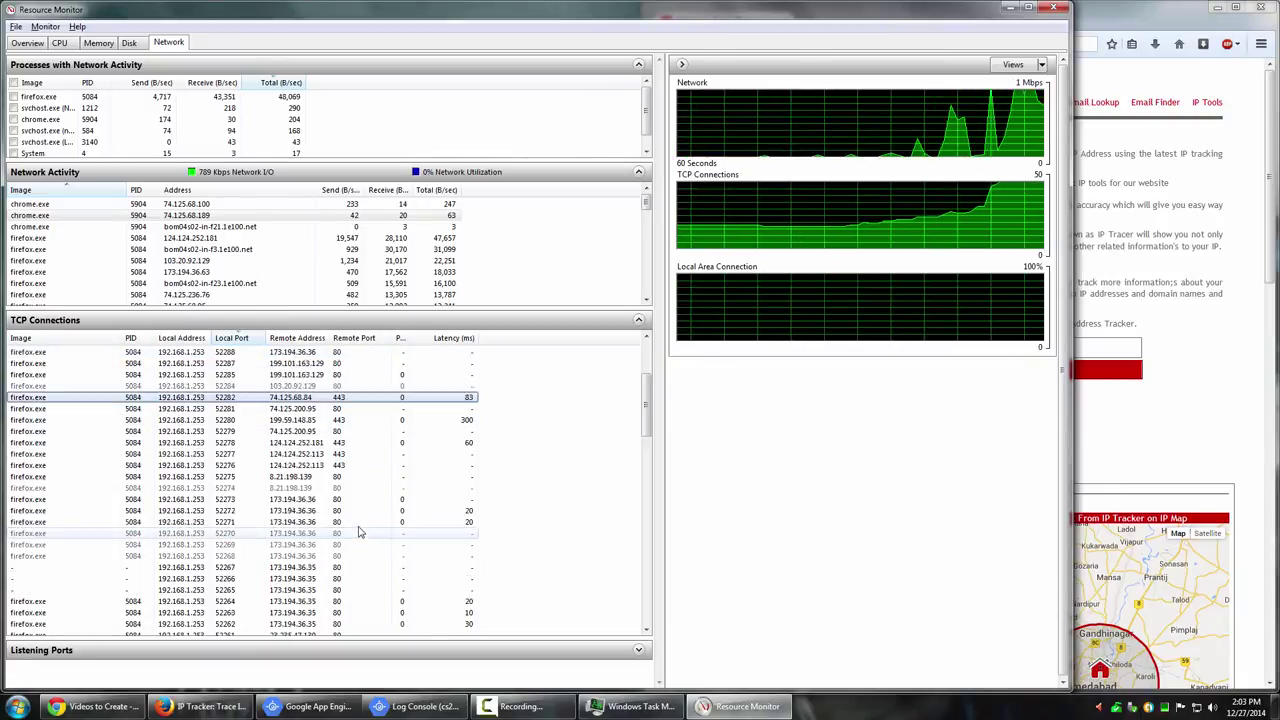
scroll(109, 557, down, 10)
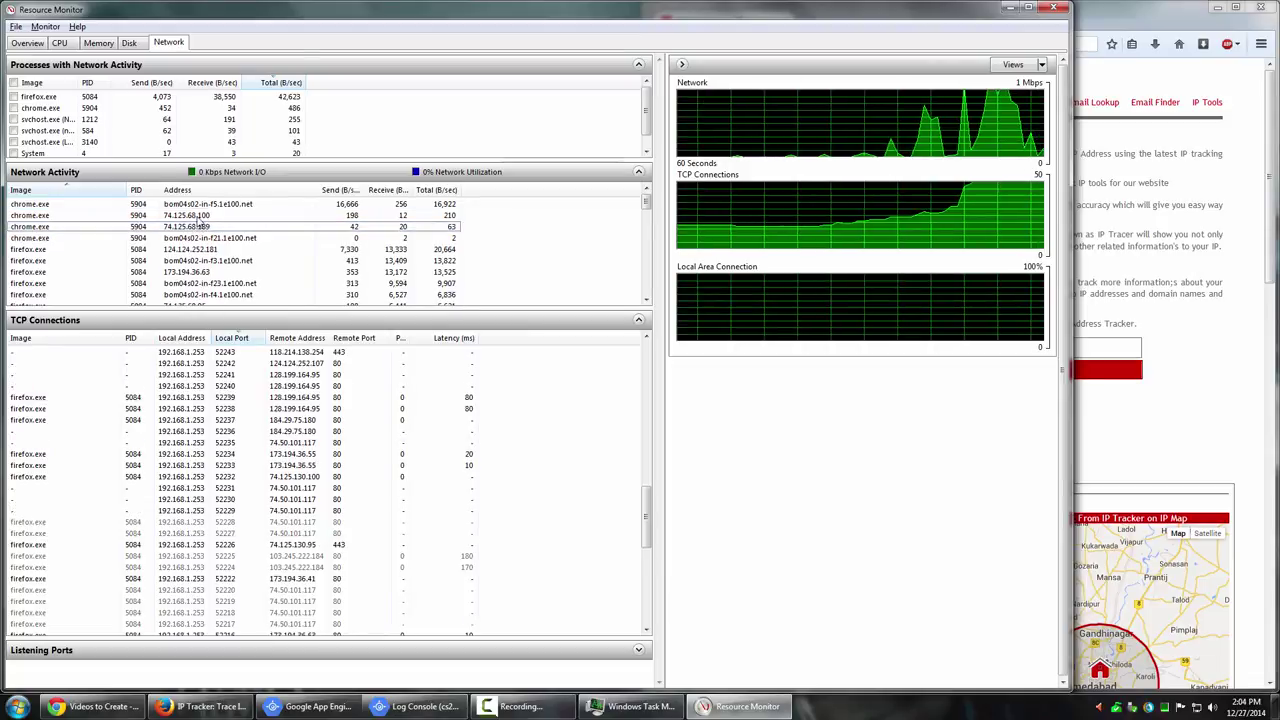
click(156, 229)
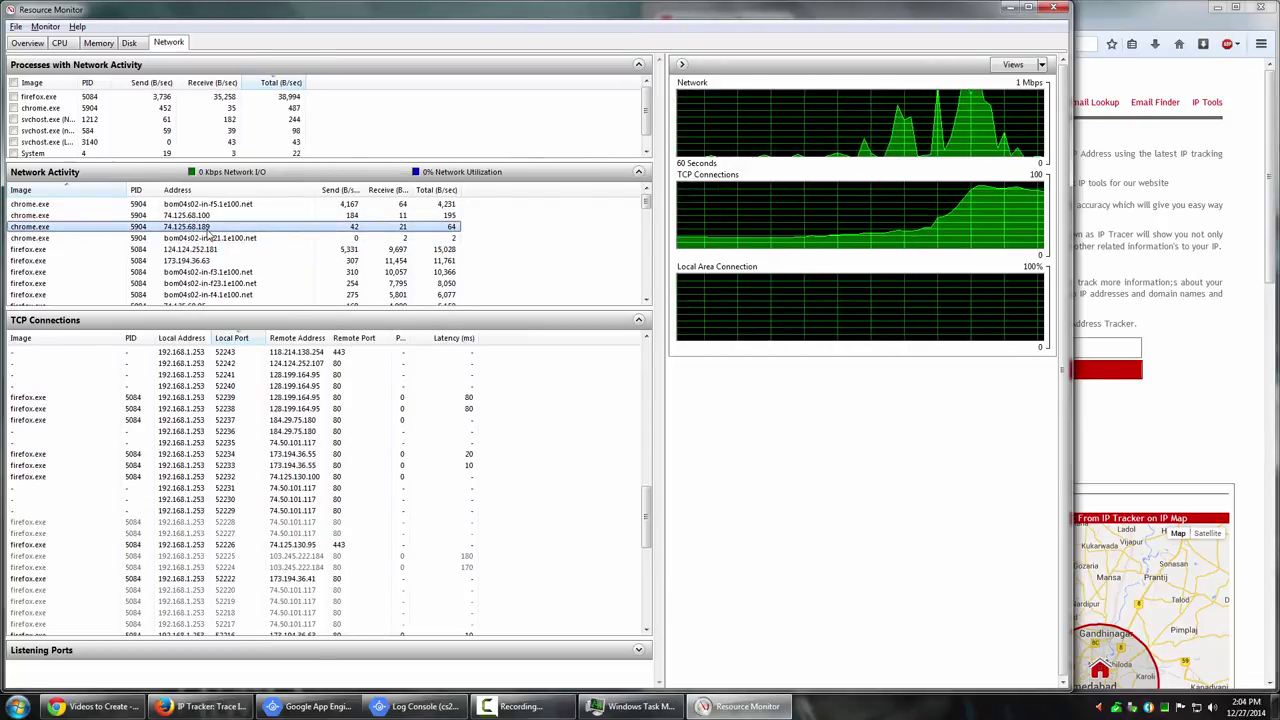
key(super+Left)
Step: Enter 74.125.68.189 in IP Tracker's address field and trace it
click(771, 183)
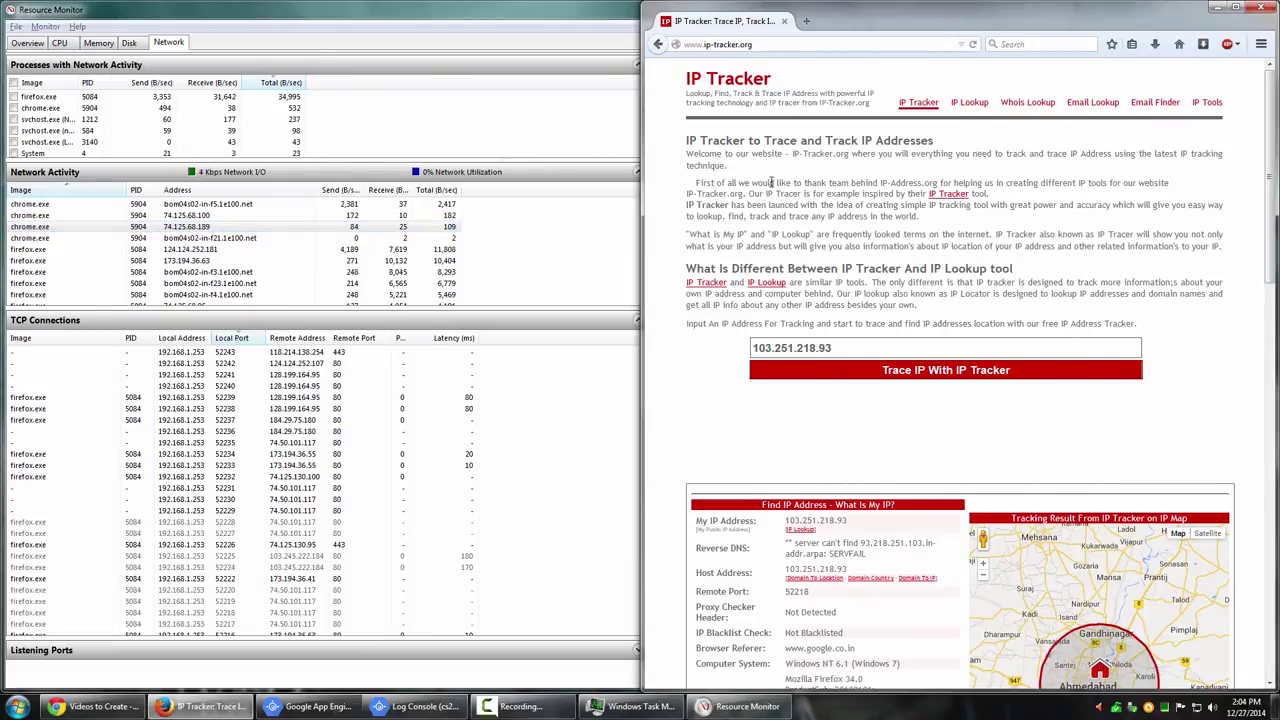
click(755, 348)
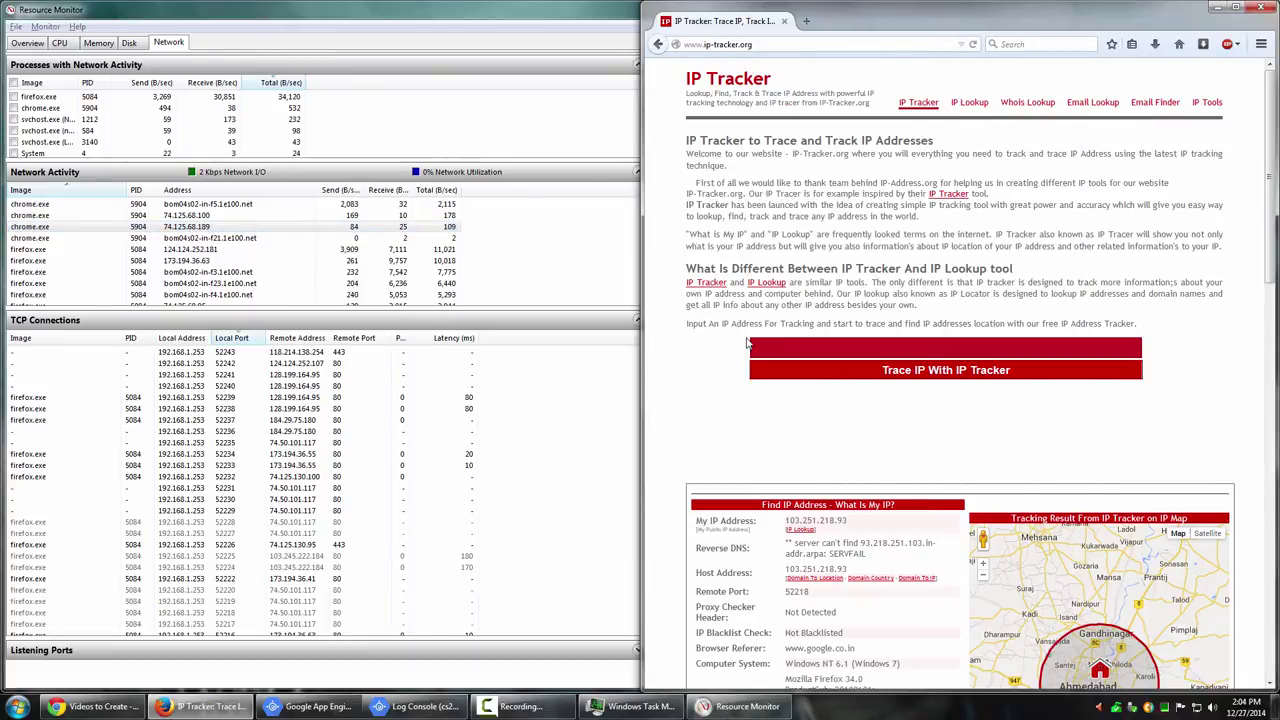
text(74.12)
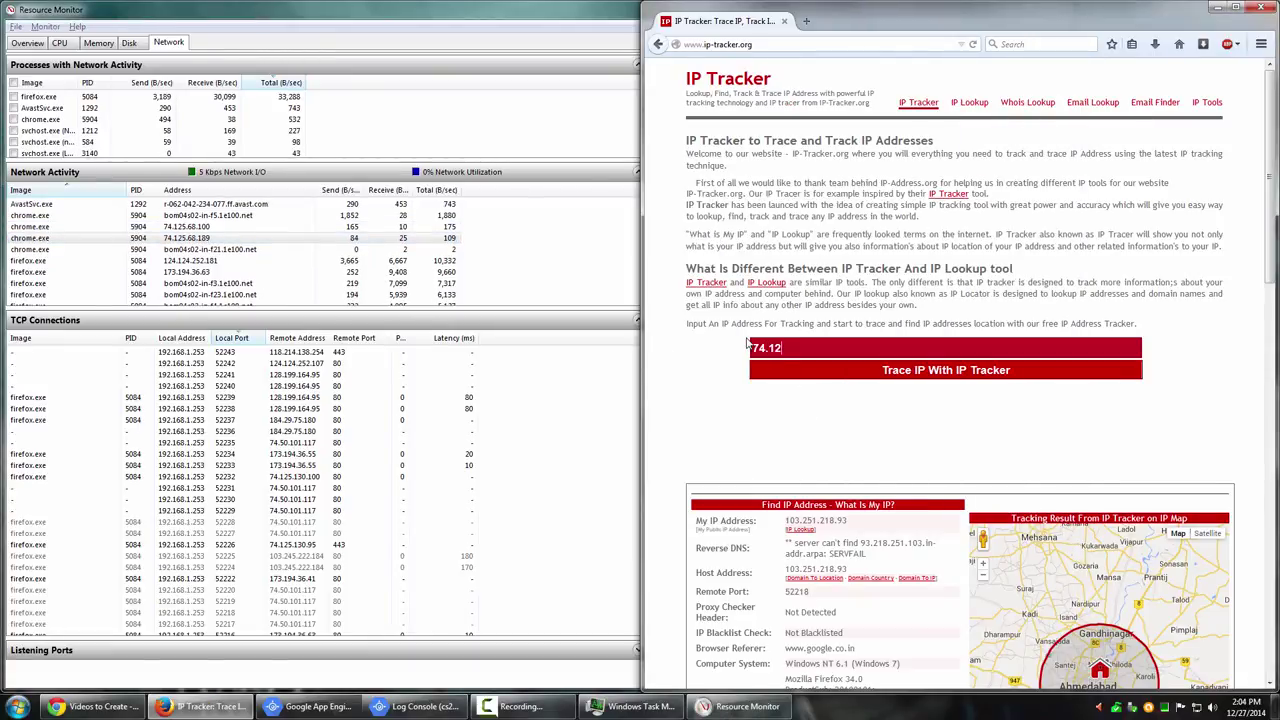
text(5.68.189)
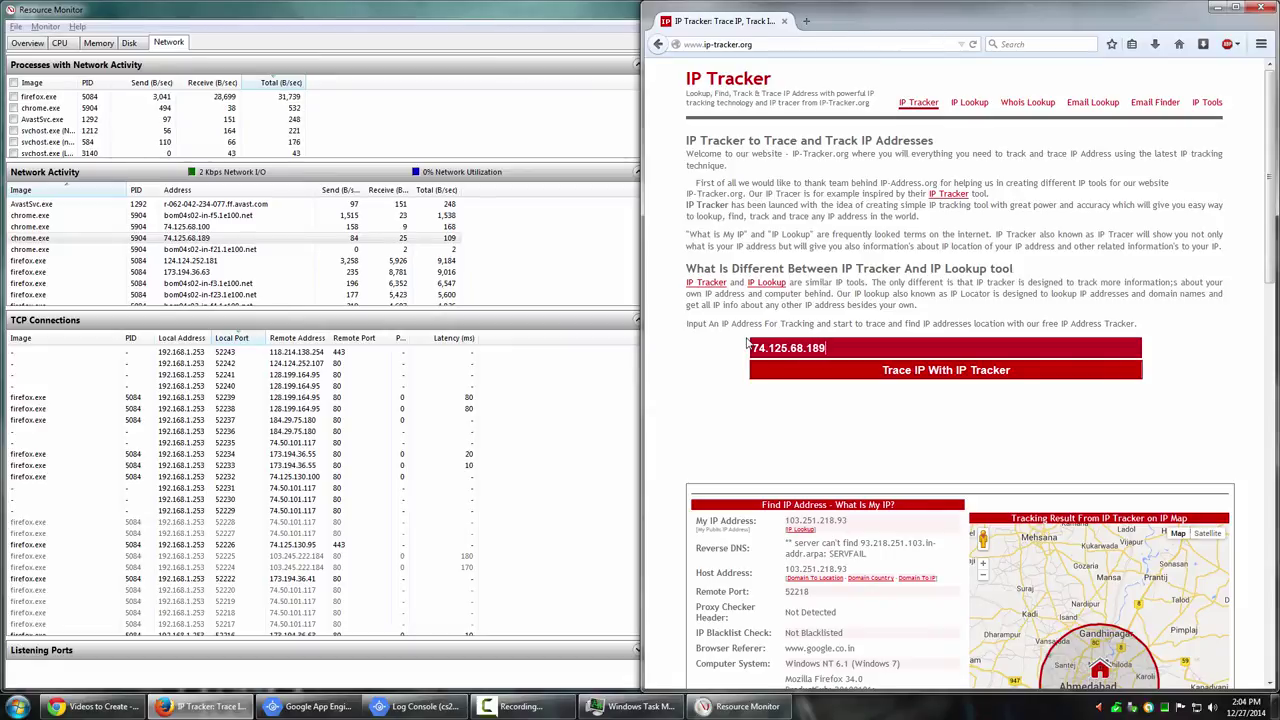
key(ctrl+a)
click(928, 371)
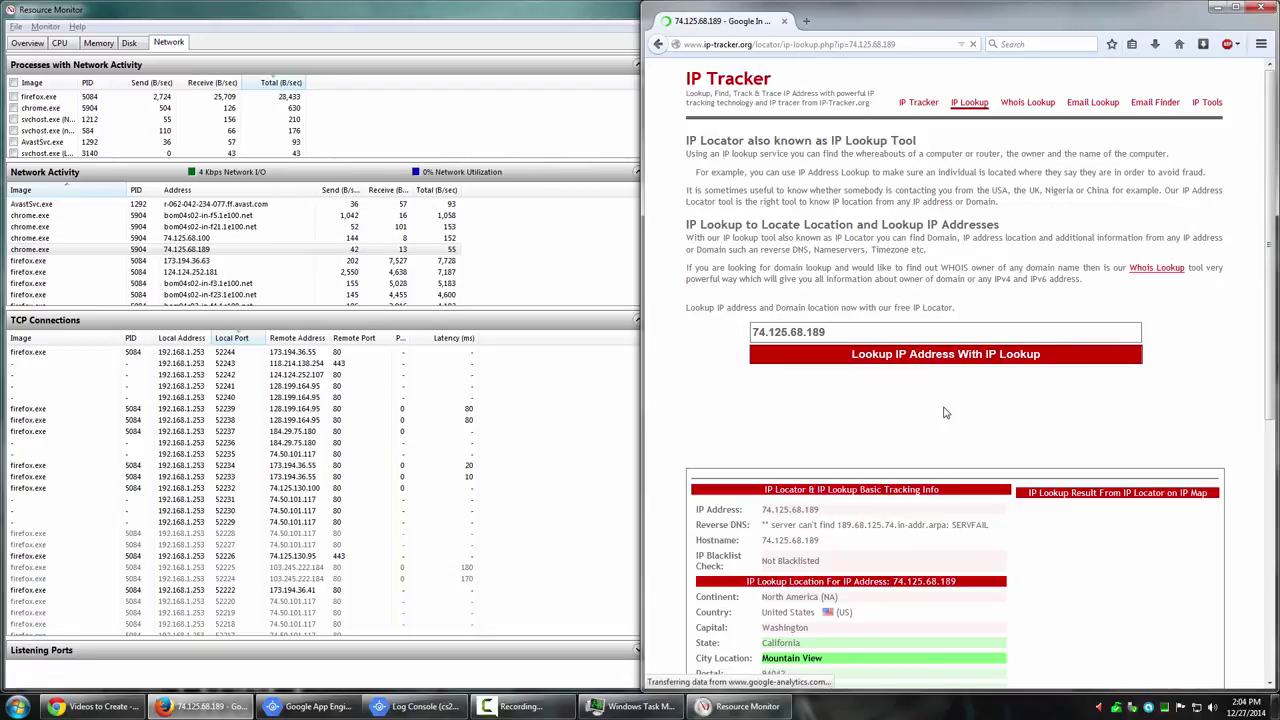
Step: Review the trace results, highlighting ISP Google and city Mountain View, then return to Resource Monitor
scroll(1010, 490, down, 3)
scroll(993, 505, down, 2)
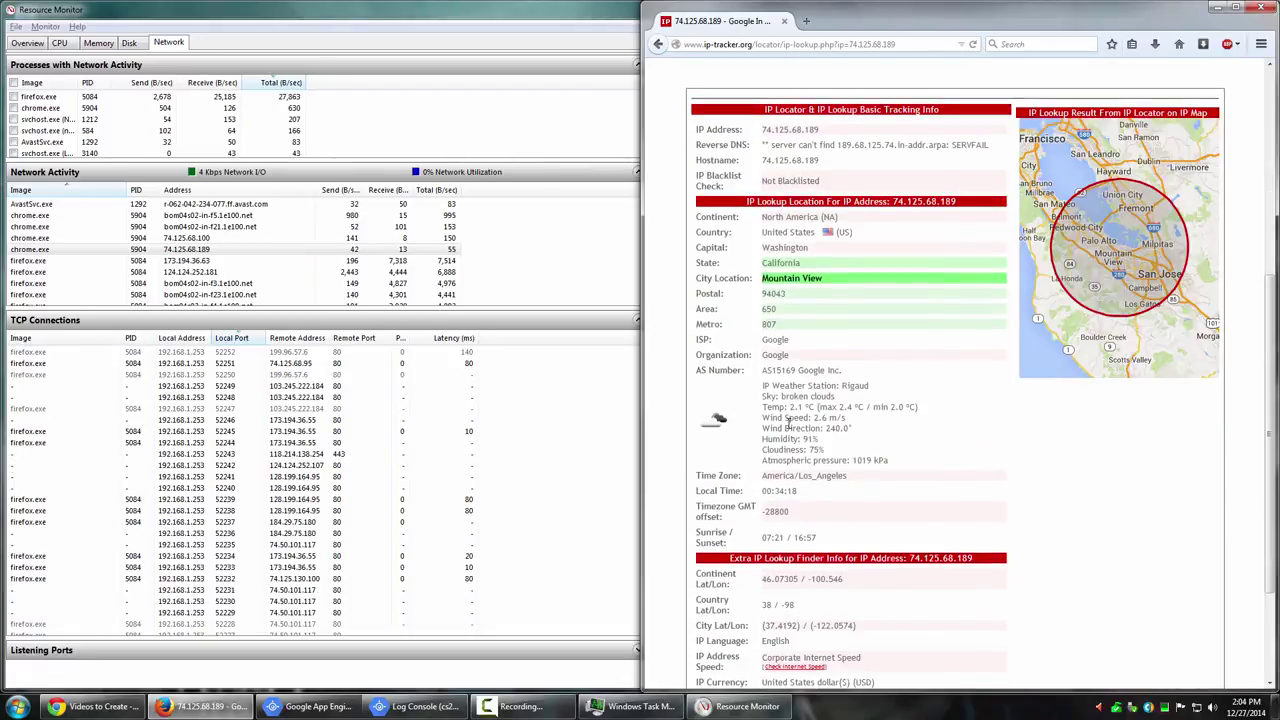
drag(762, 341, 798, 333)
triple_click(829, 278)
click(837, 279)
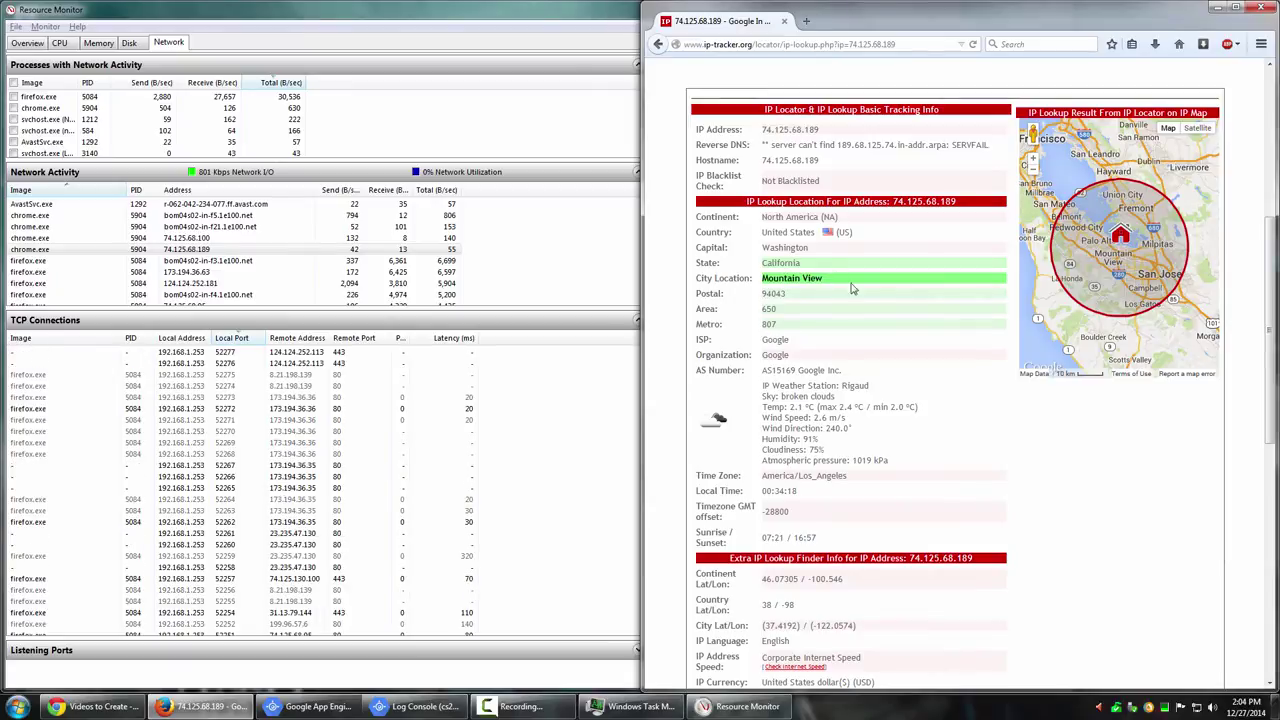
scroll(868, 355, down, 1)
scroll(872, 380, down, 2)
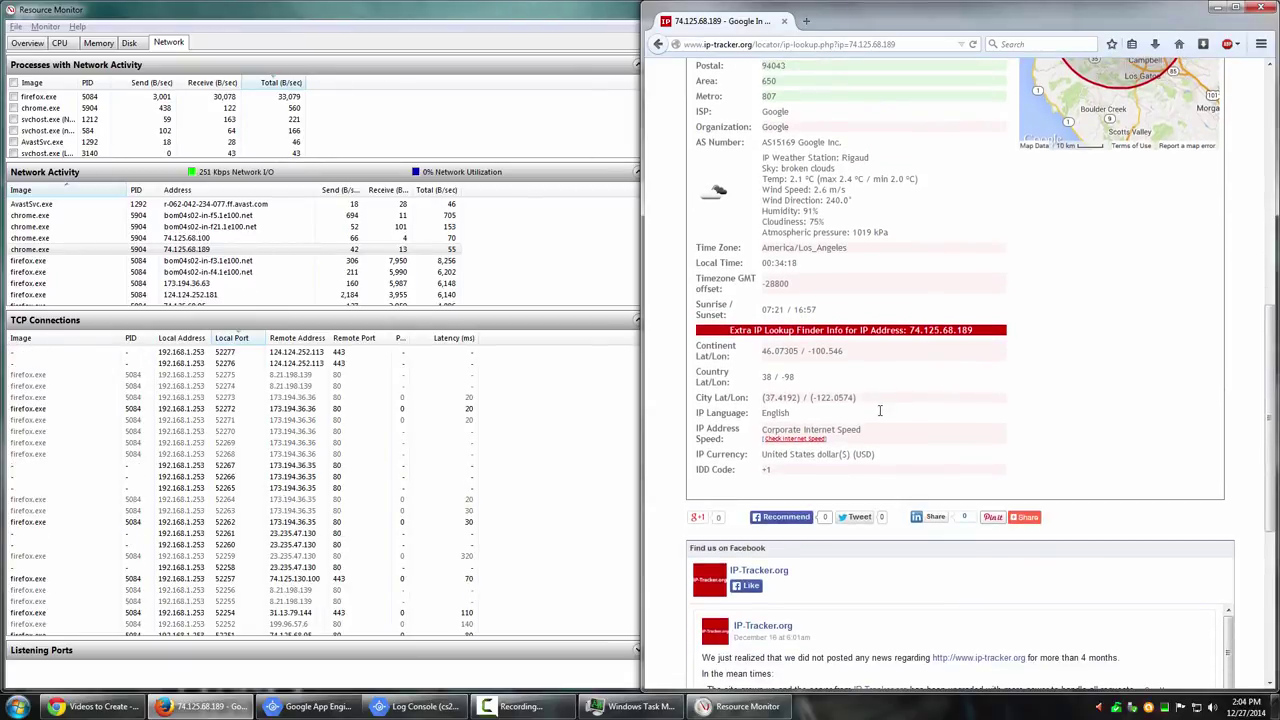
scroll(890, 443, down, 3)
scroll(890, 443, up, 2)
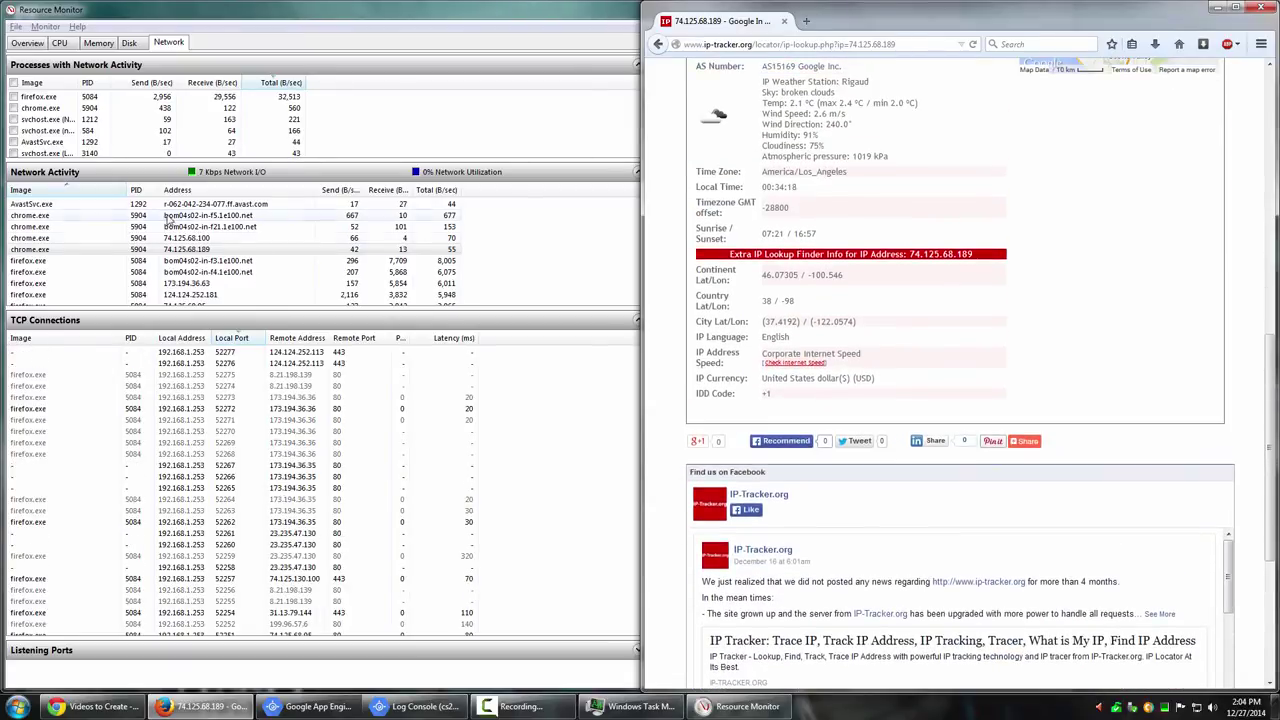
click(233, 254)
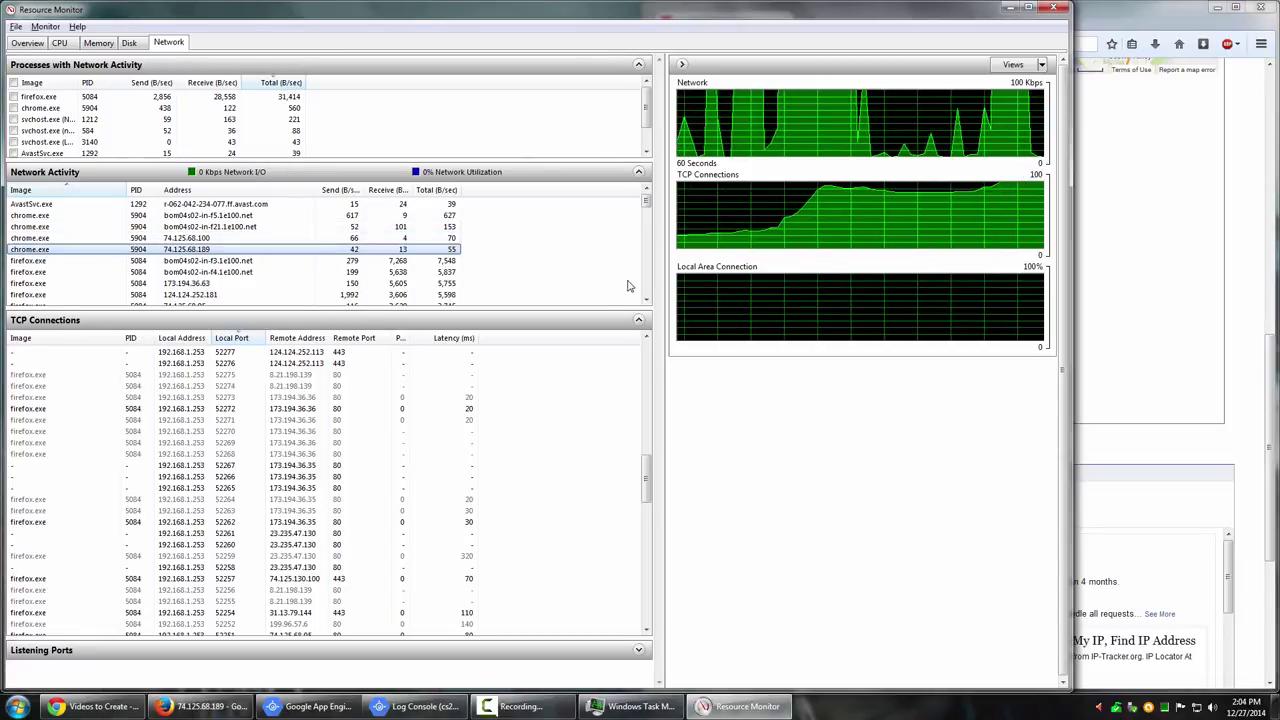
Step: Back in Resource Monitor, tick firefox.exe so Network Activity and TCP Connections show only Firefox
key(alt+Tab)
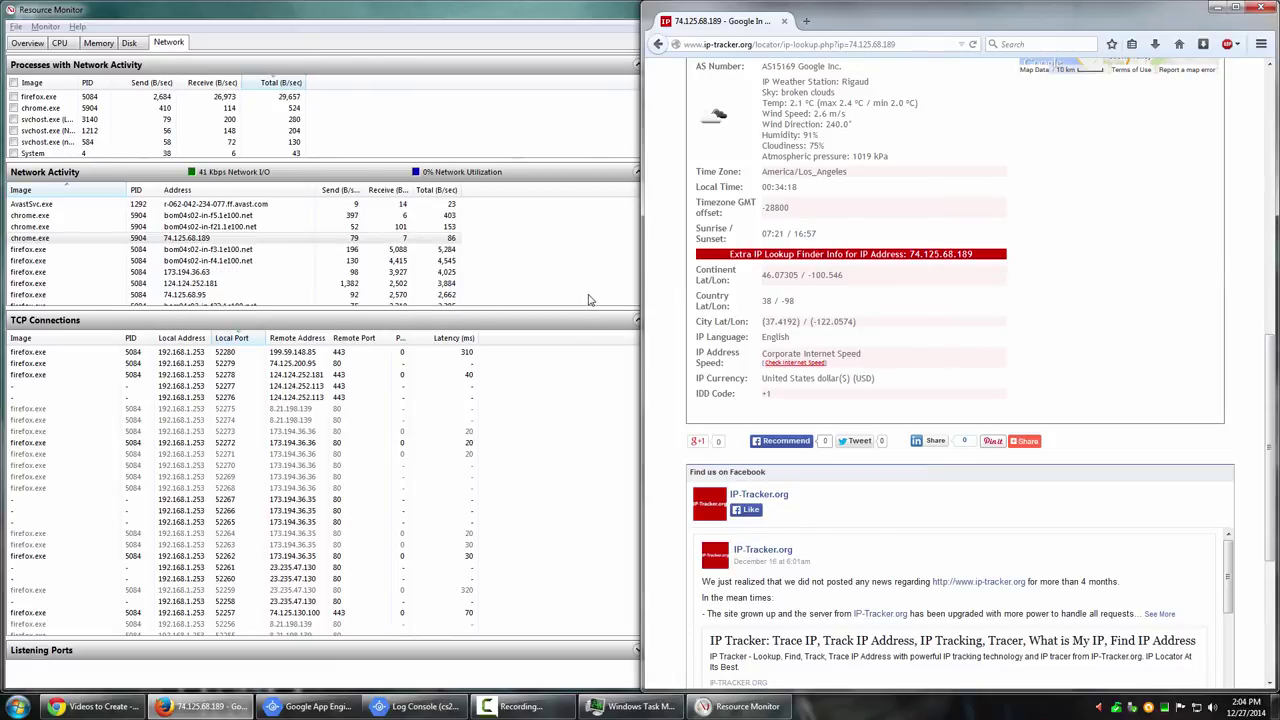
click(600, 212)
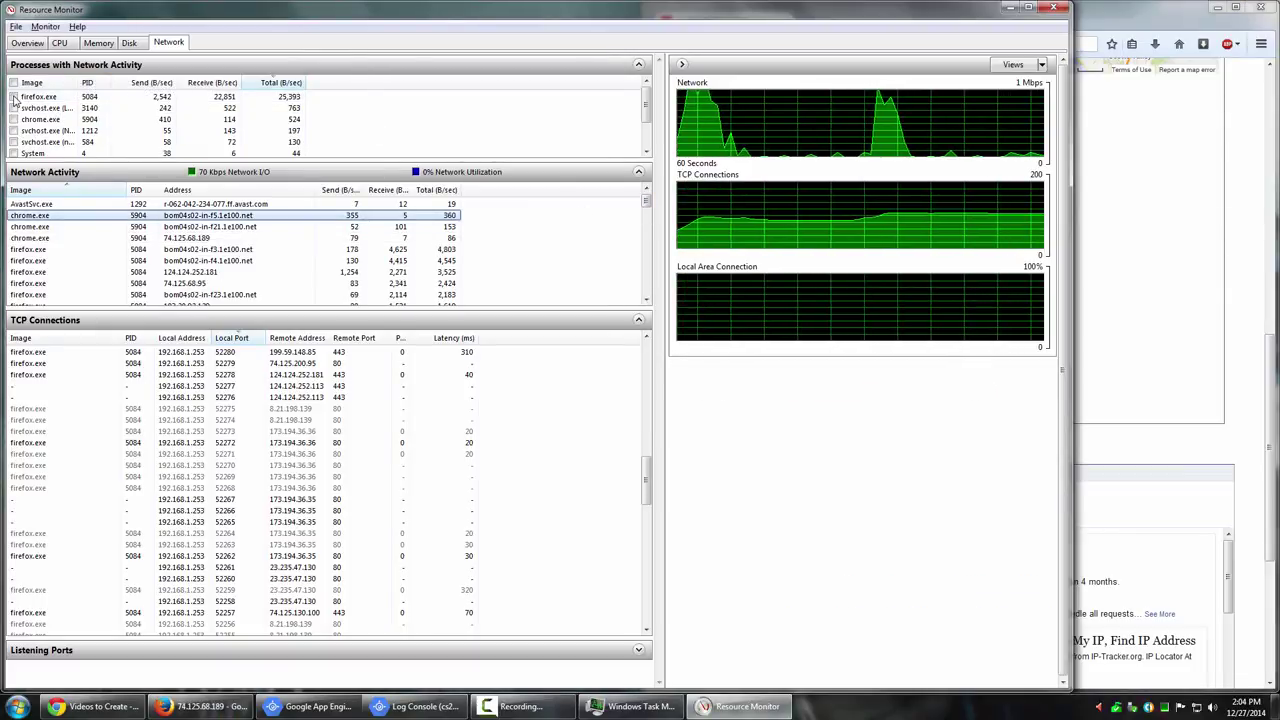
click(13, 97)
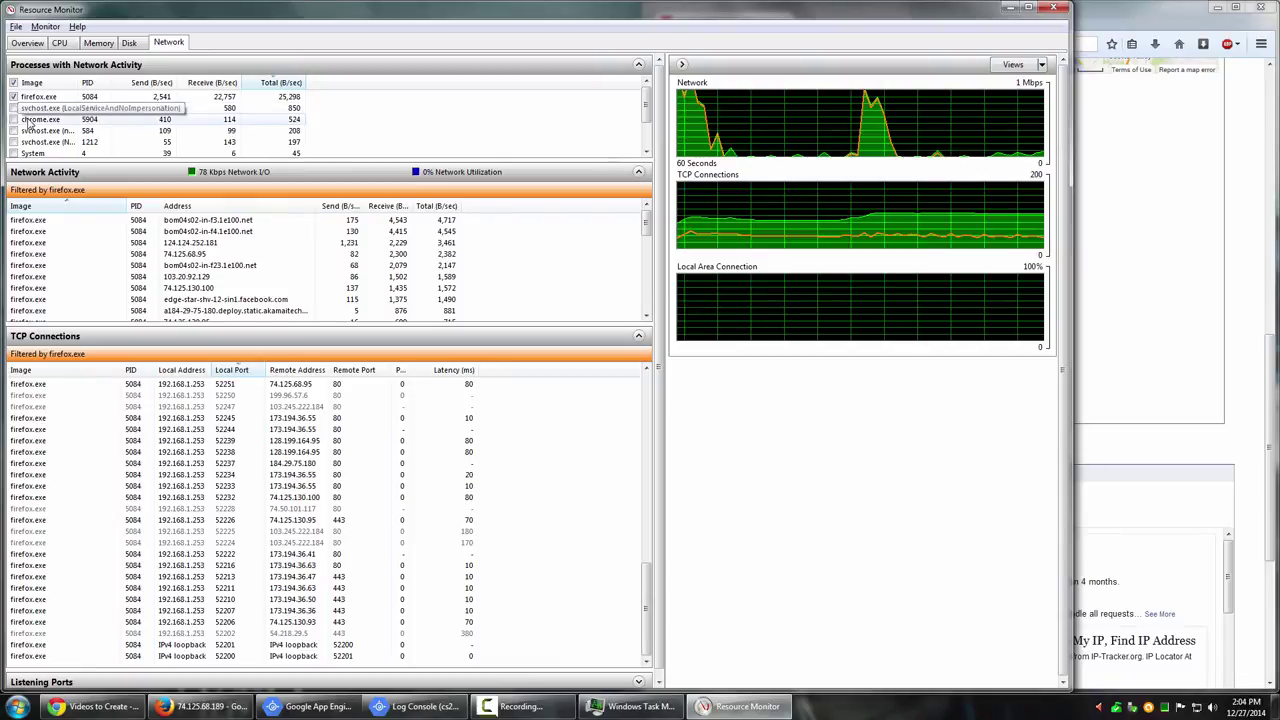